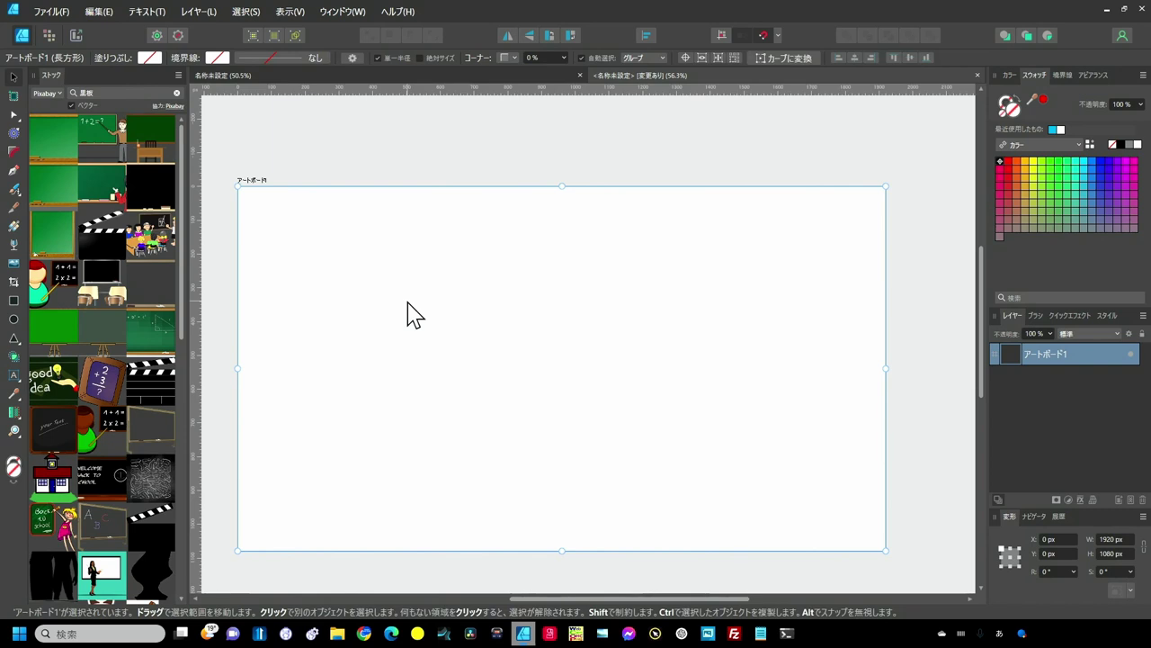
Draw a rectangle near the centre of the artboard
left_click(407, 303)
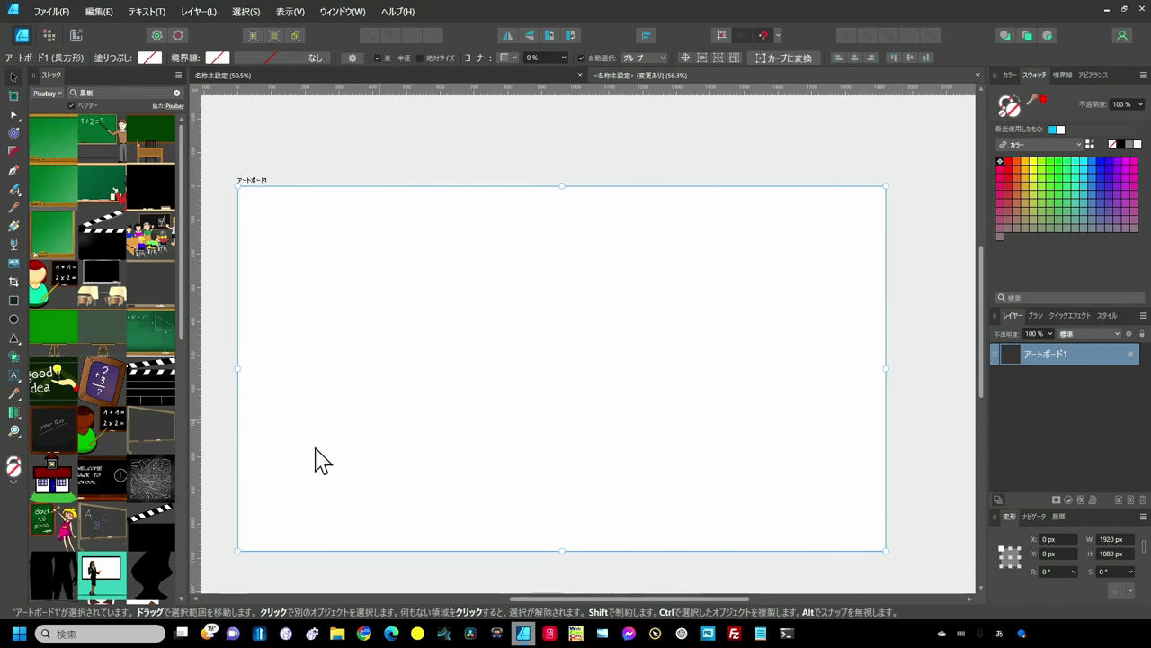
key("m")
left_click_drag(436, 251, 677, 480)
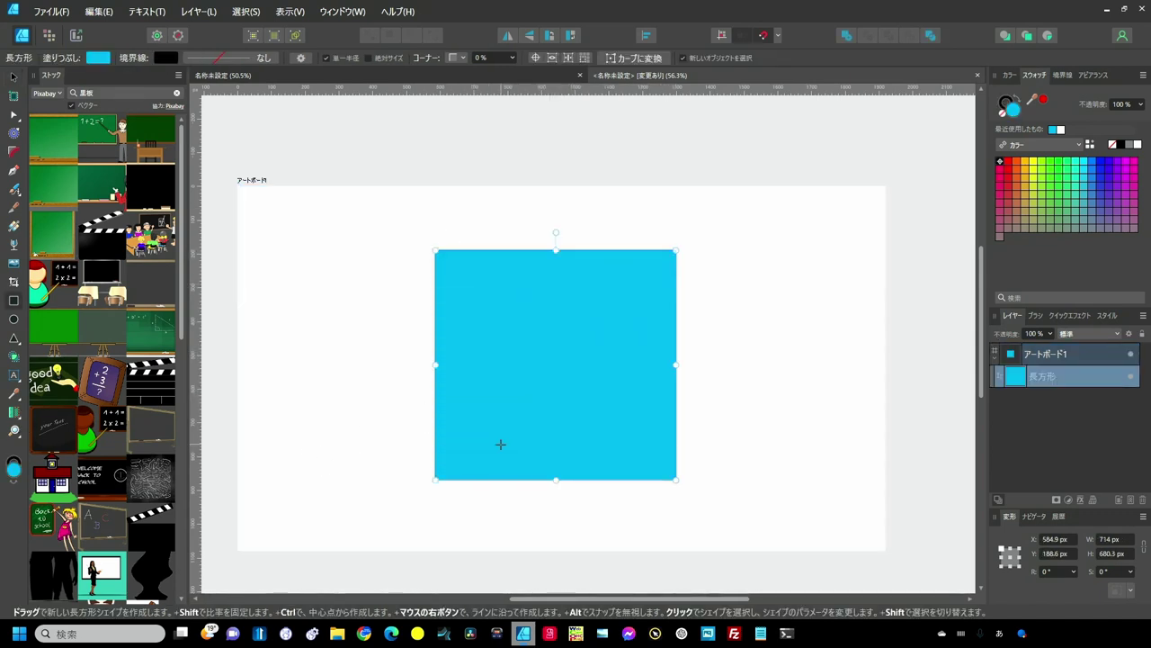
Remove the rectangle's fill and give it a 19.7 pt black stroke
left_click(1007, 117)
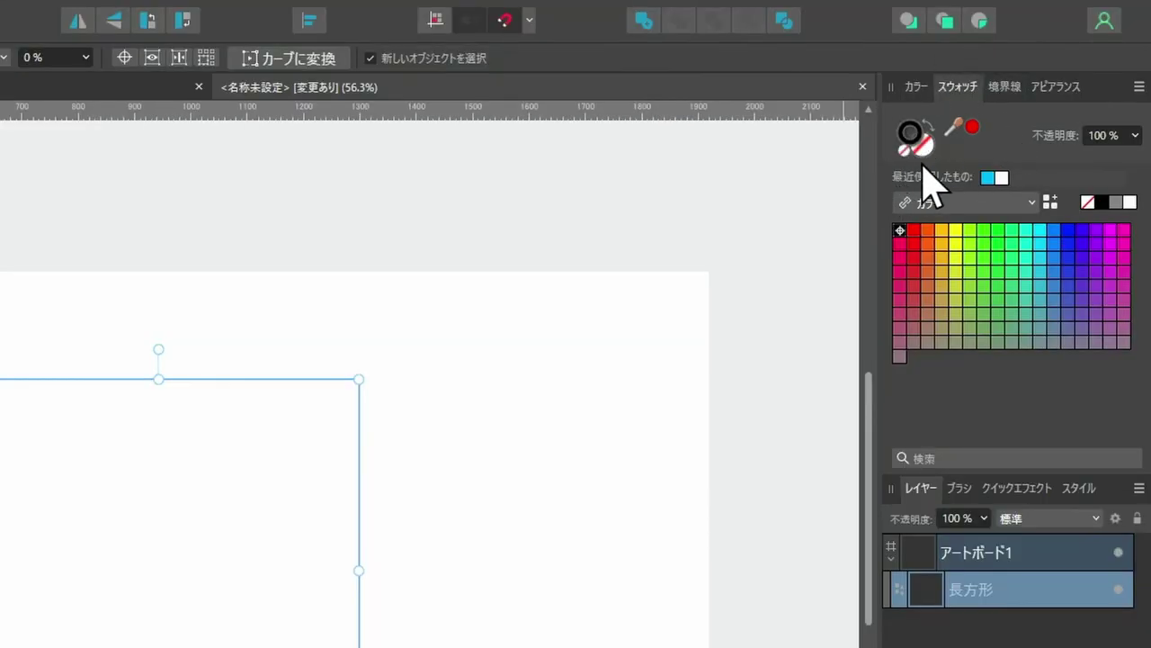
left_click(1005, 86)
left_click_drag(947, 146, 1023, 147)
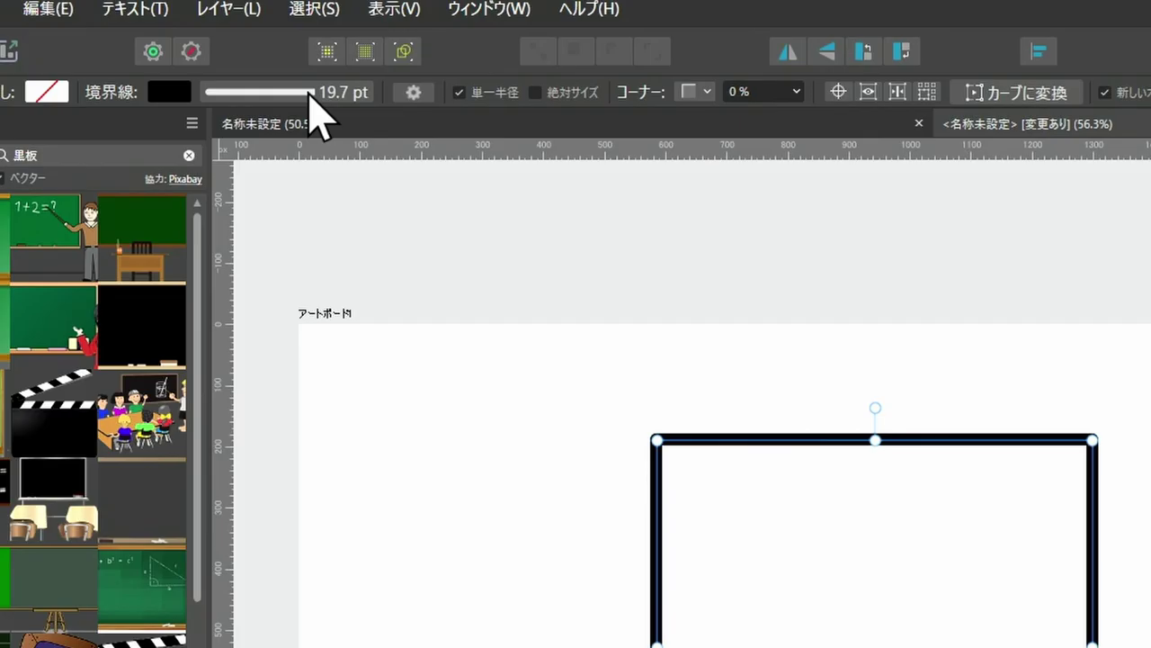
Thin the rectangle's stroke from 19.7 to 9.6 pt and switch it to a dashed style
left_click(242, 56)
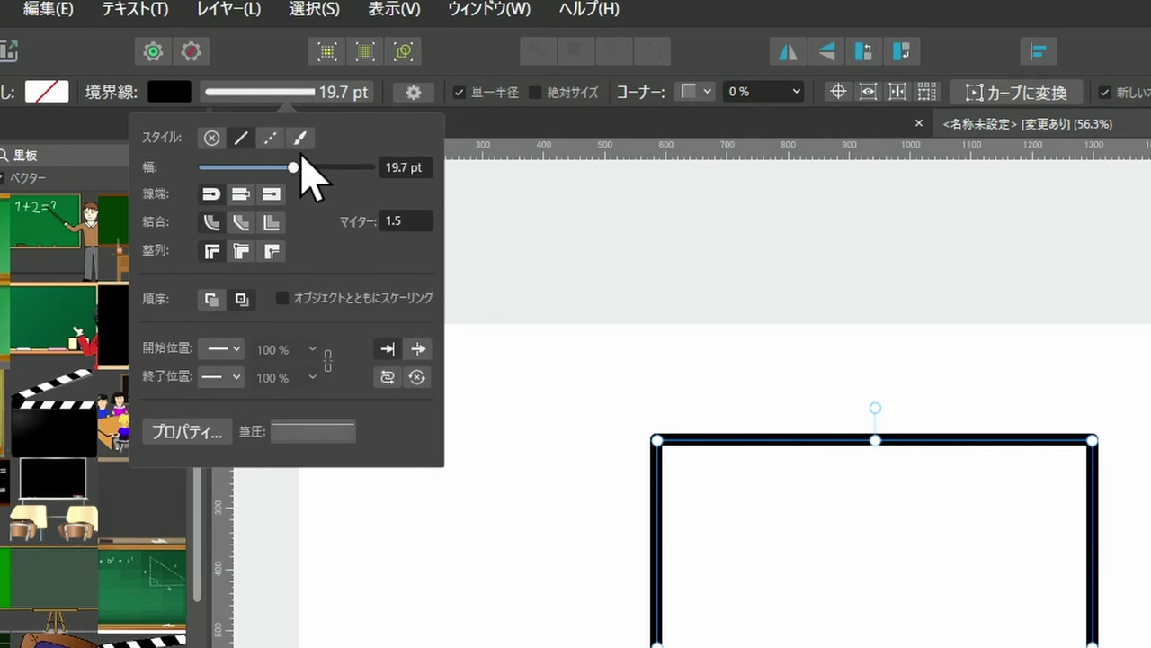
mouse_move(294, 168)
left_mouse_down()
mouse_move(263, 169)
mouse_move(274, 169)
left_mouse_up()
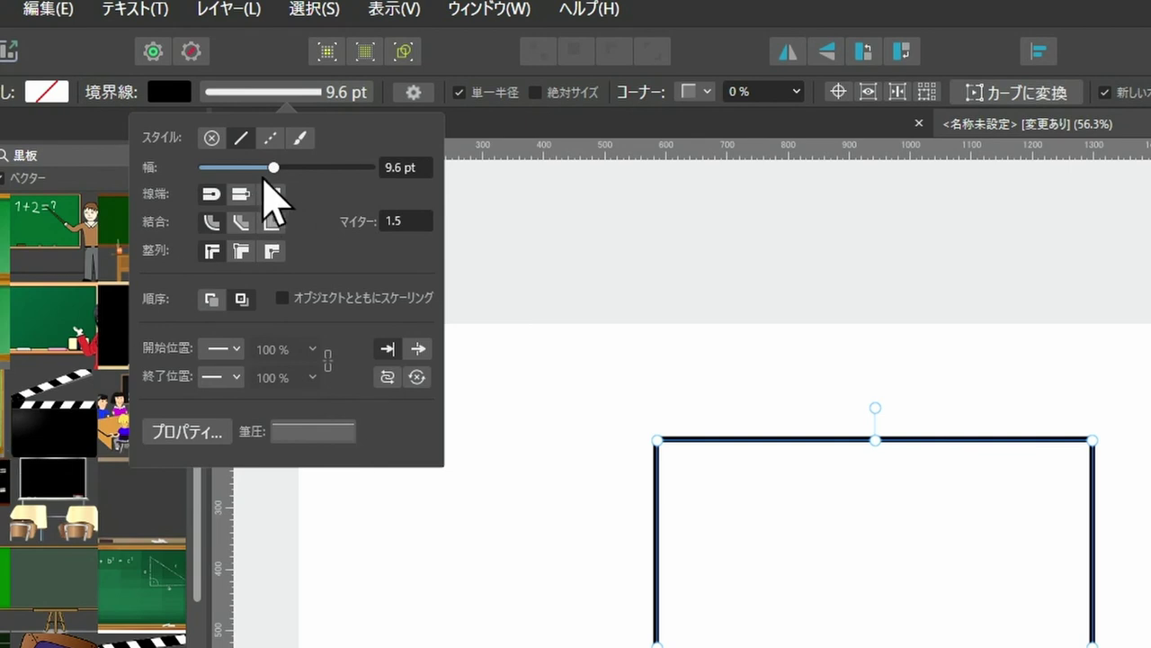
left_click(271, 139)
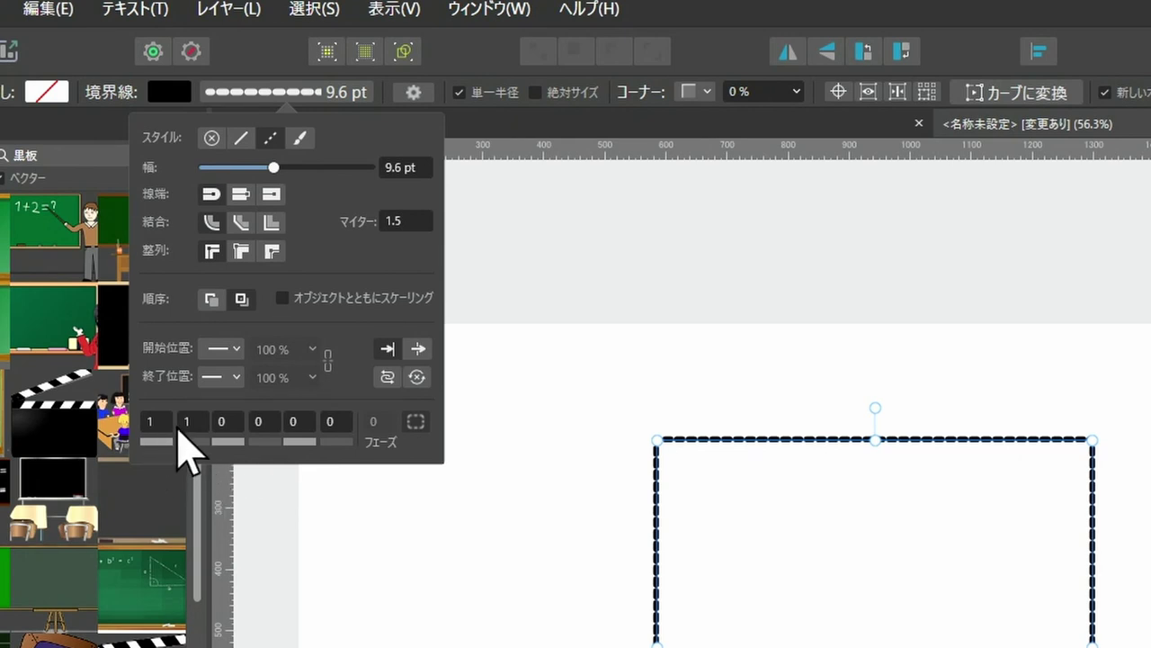
Enter the dash values 3, 1 and 3 in the second, third and first fields, and 1 in the fourth
left_click(194, 421)
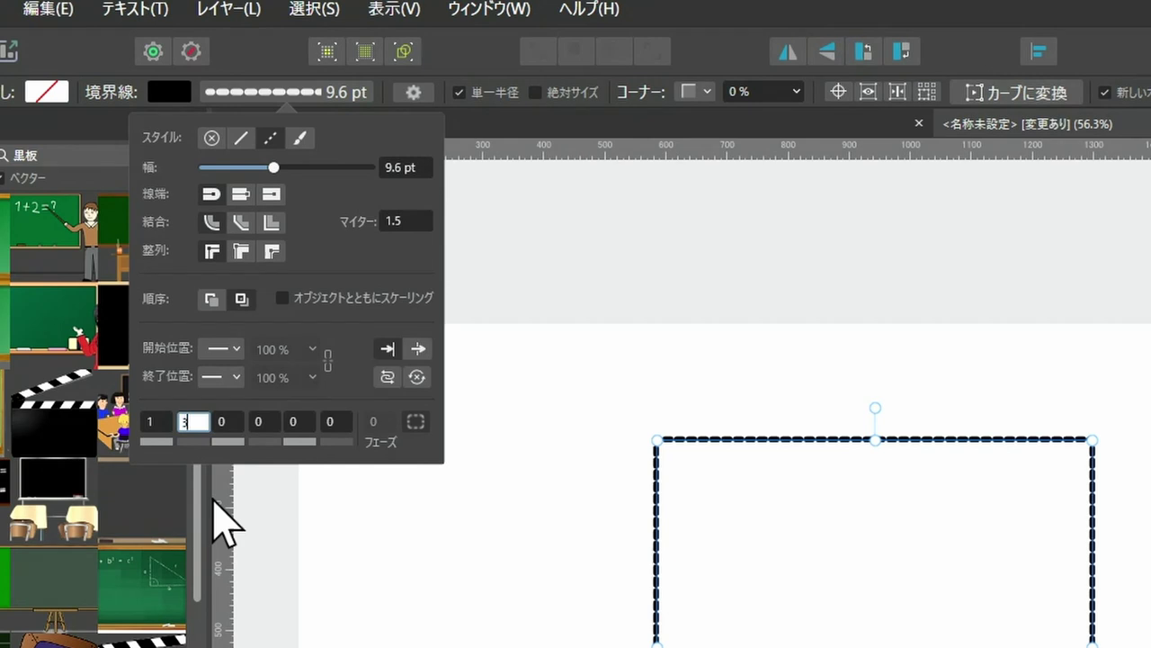
type("3")
key("Return")
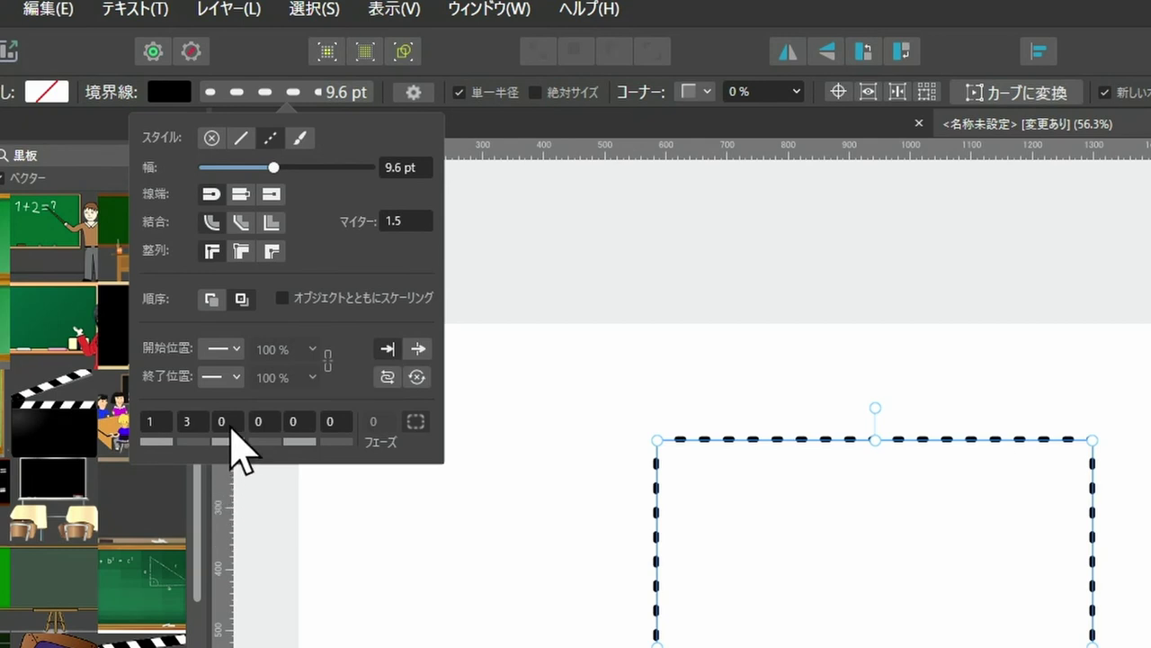
left_click(229, 421)
type("1")
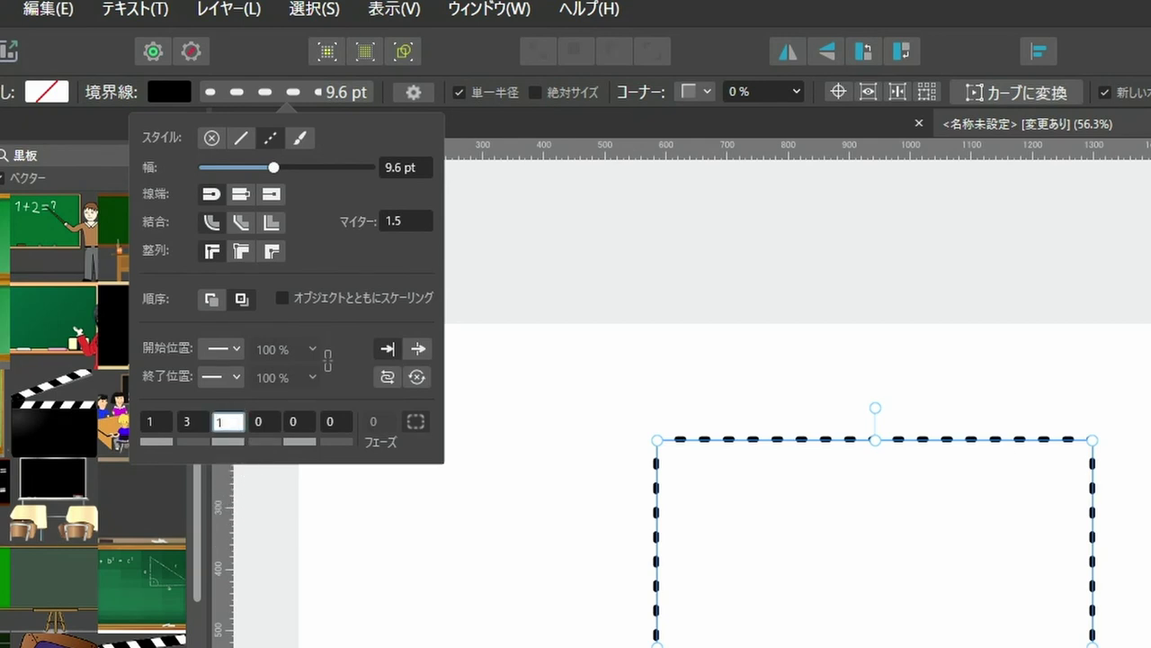
left_click(149, 421)
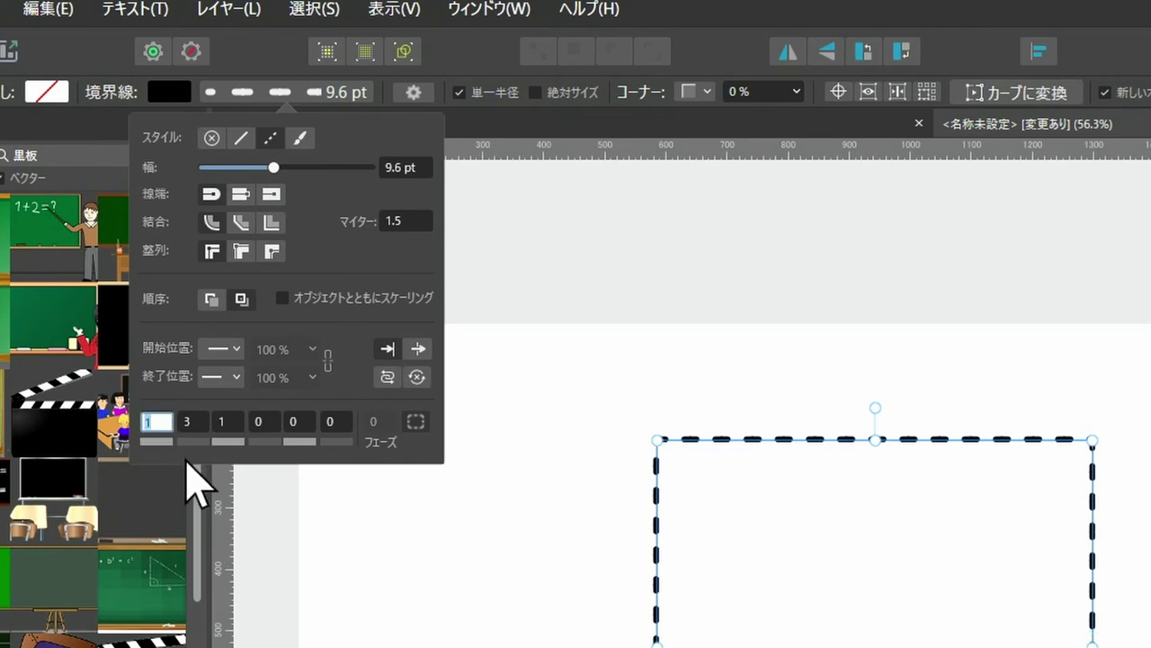
type("3")
key("Tab")
key("Tab")
key("Tab")
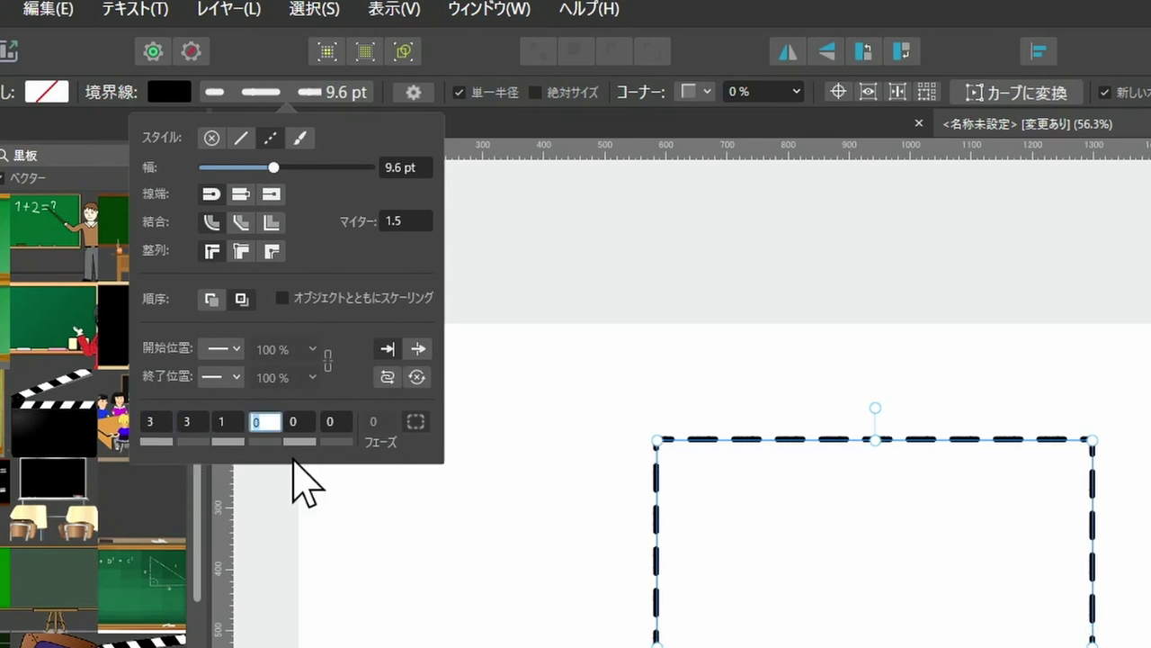
type("1")
key("Return")
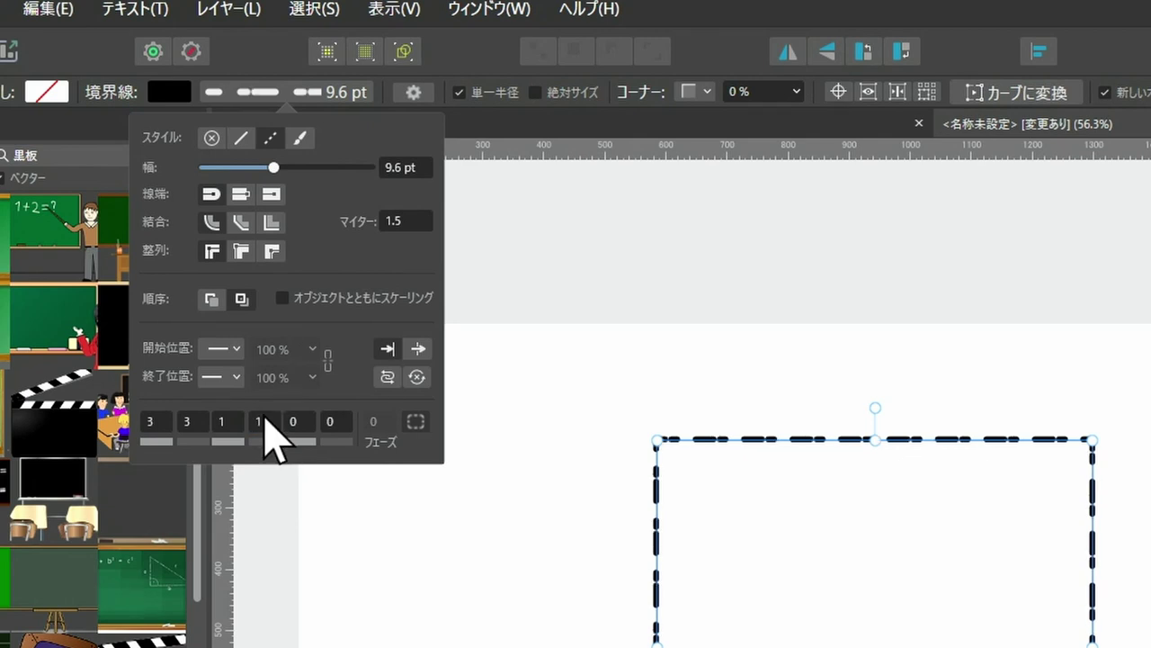
Change the fourth dash value to 3, then set the fifth and sixth to 1 and 3
left_click(263, 421)
type("3")
key("Return")
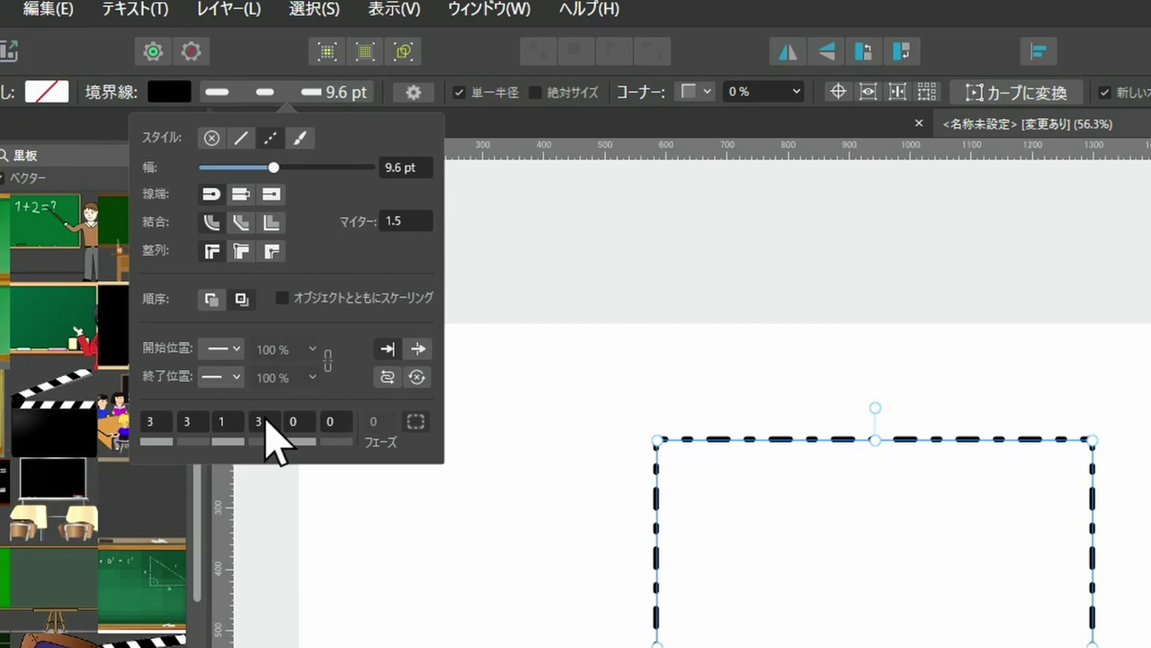
left_click(306, 423)
type("1")
key("Tab")
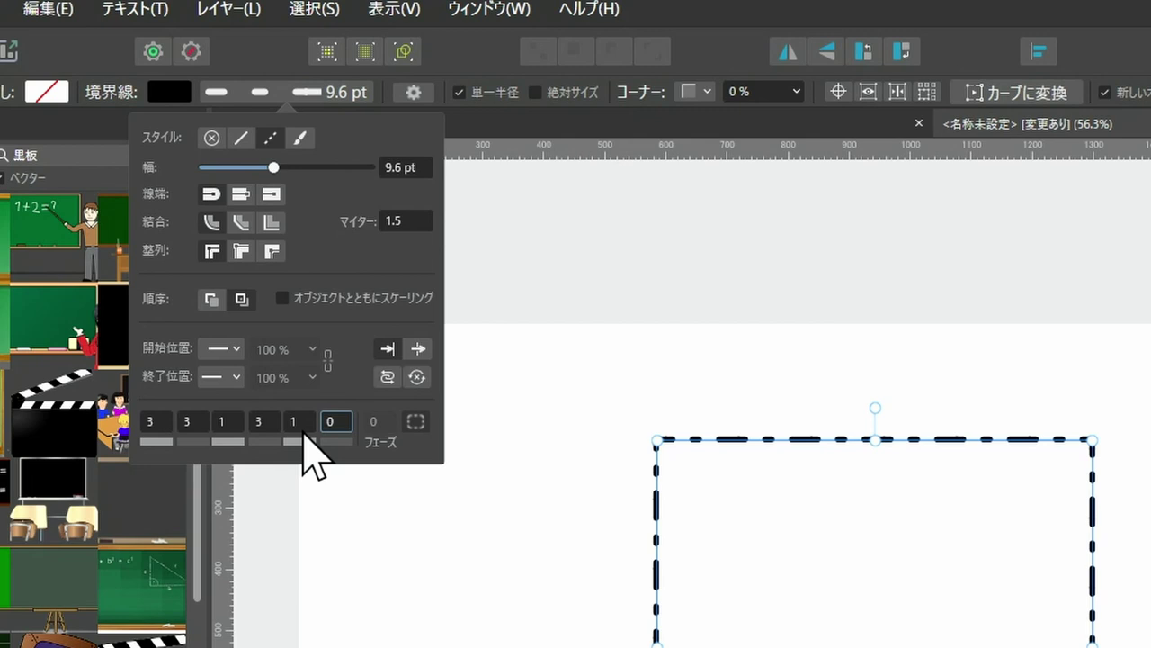
type("3")
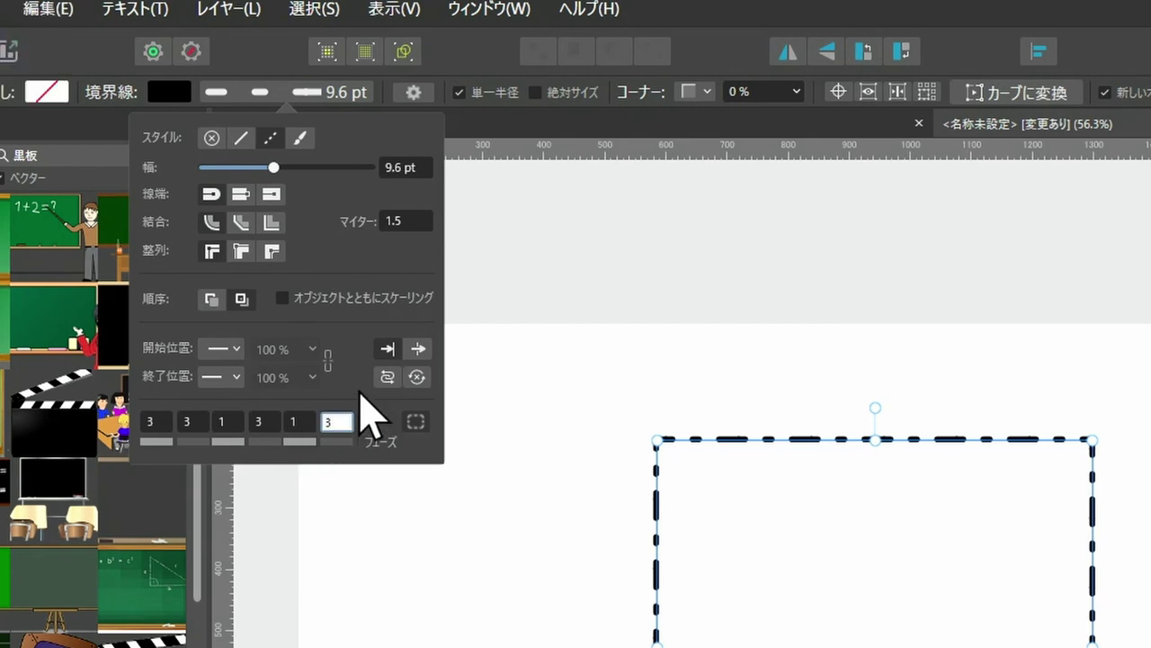
key("Return")
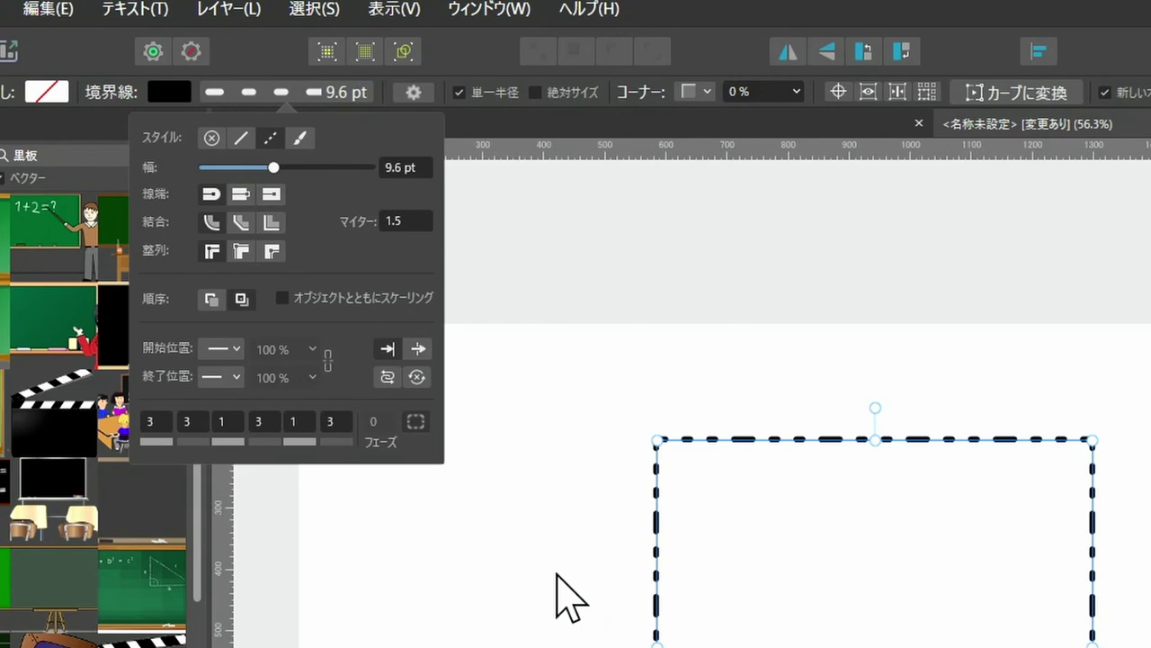
Change the first dash value to 5, making the pattern 5, 3, 1, 3, 1, 3
key("ctrl+1")
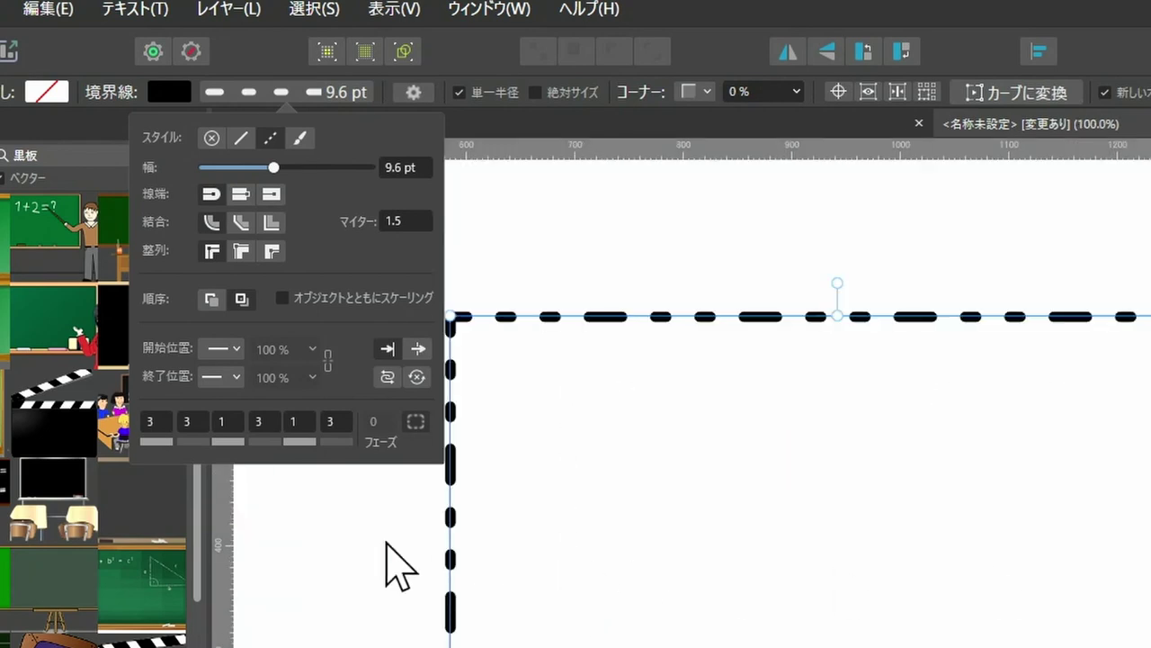
left_click(166, 419)
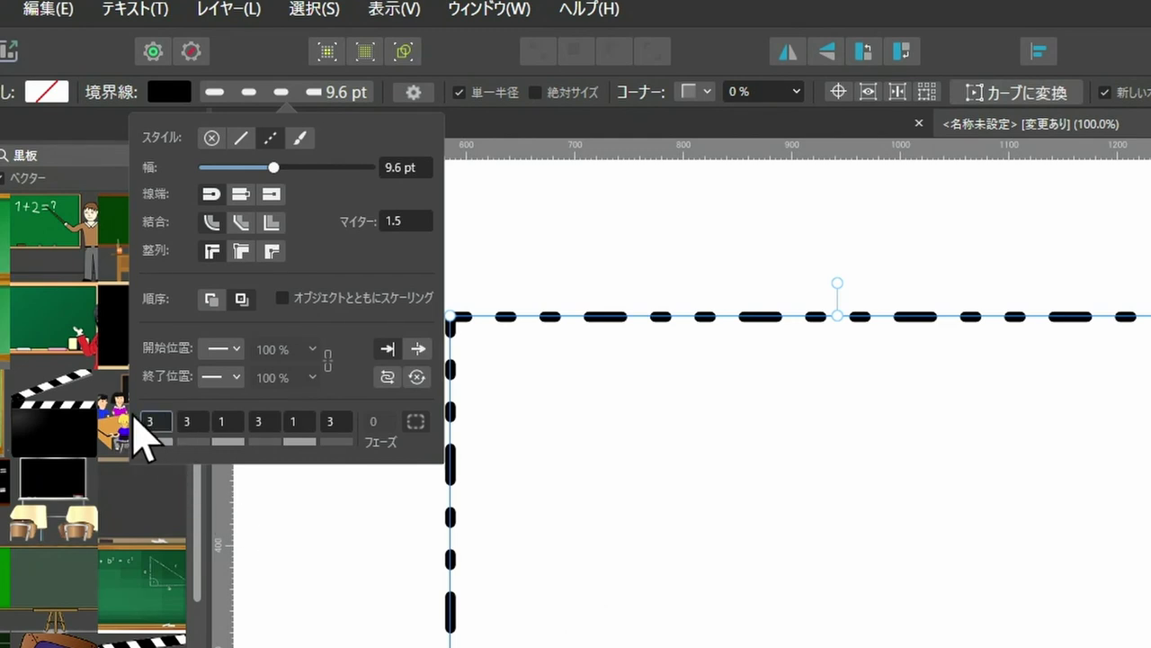
type("5")
key("Return")
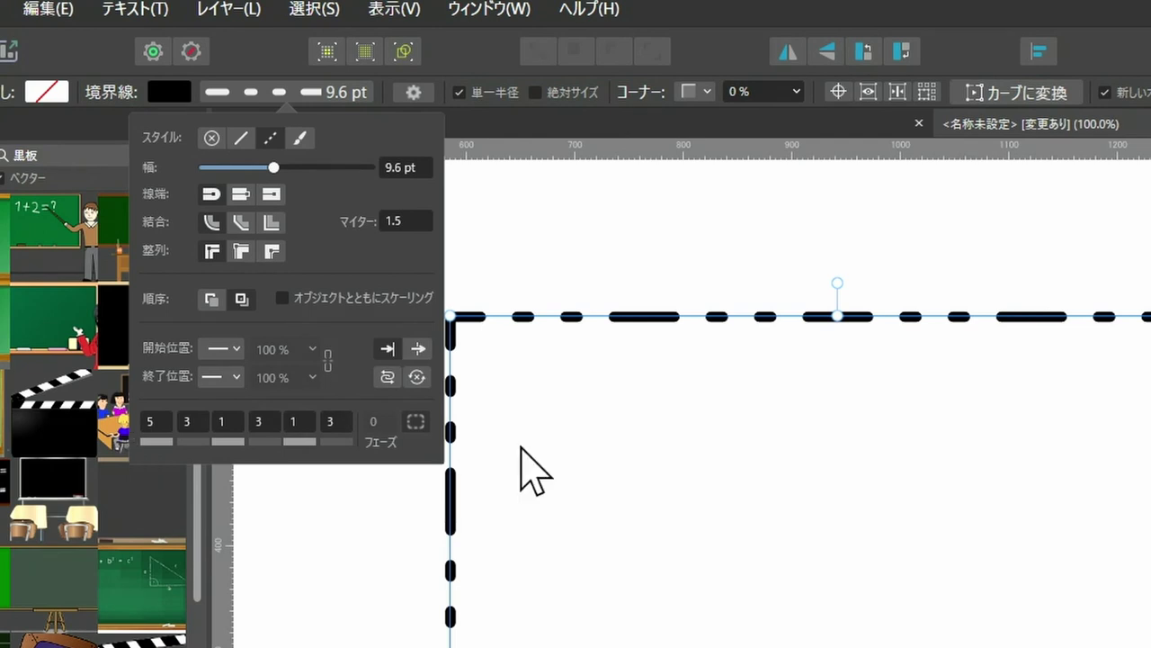
Turn off automatic dash adjustment and align the dashes to the rectangle's corners
left_click(666, 428)
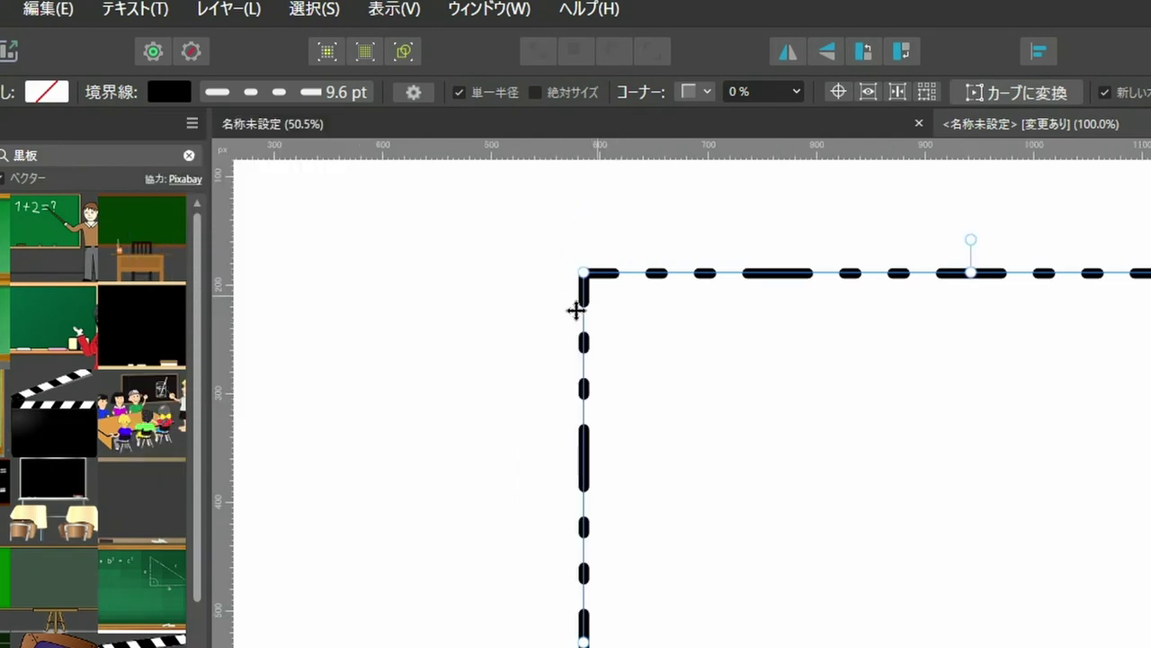
left_click(279, 91)
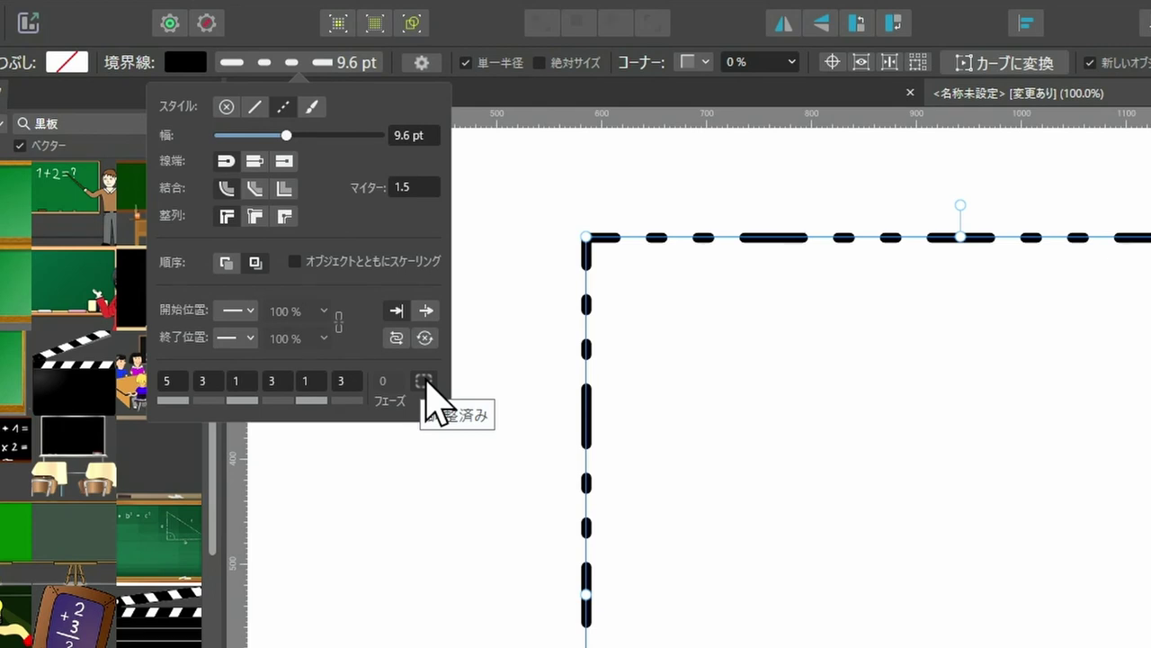
left_click(424, 380)
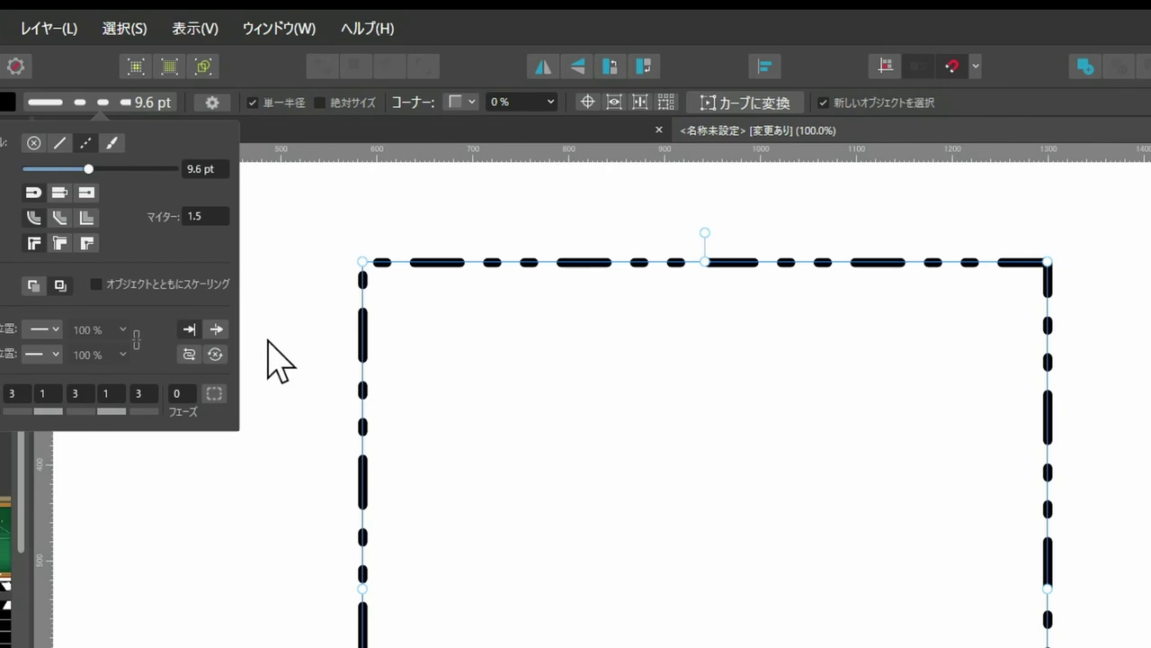
left_click(216, 394)
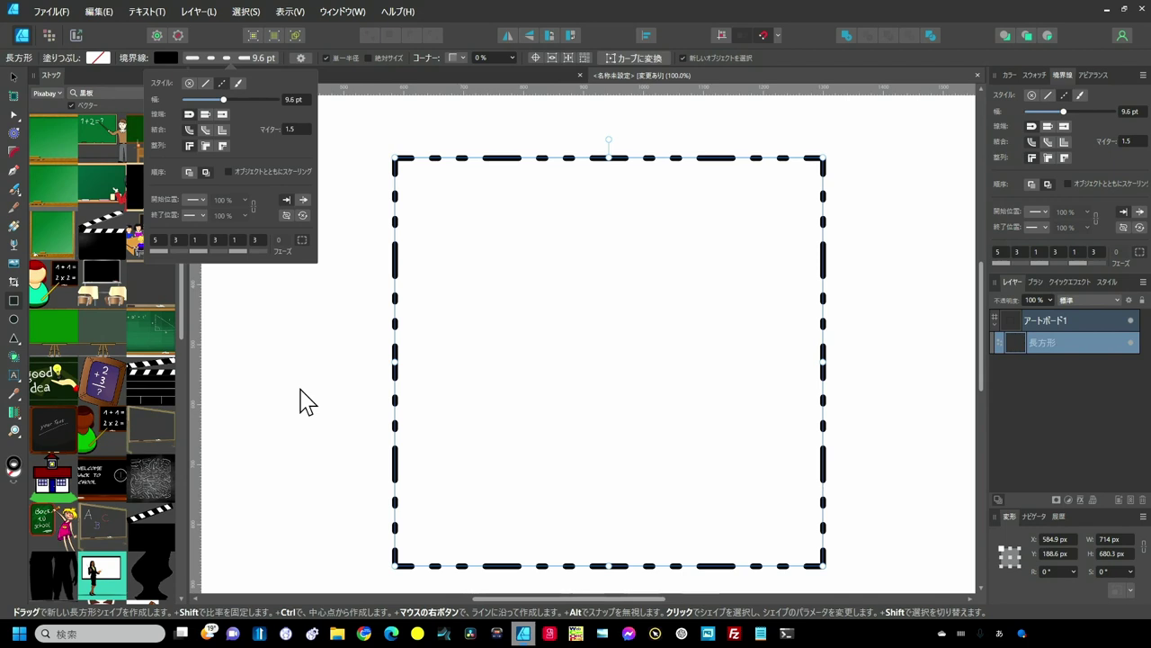
Delete the rectangle and draw a straight line from the artboard's left side toward the upper right
key("Delete")
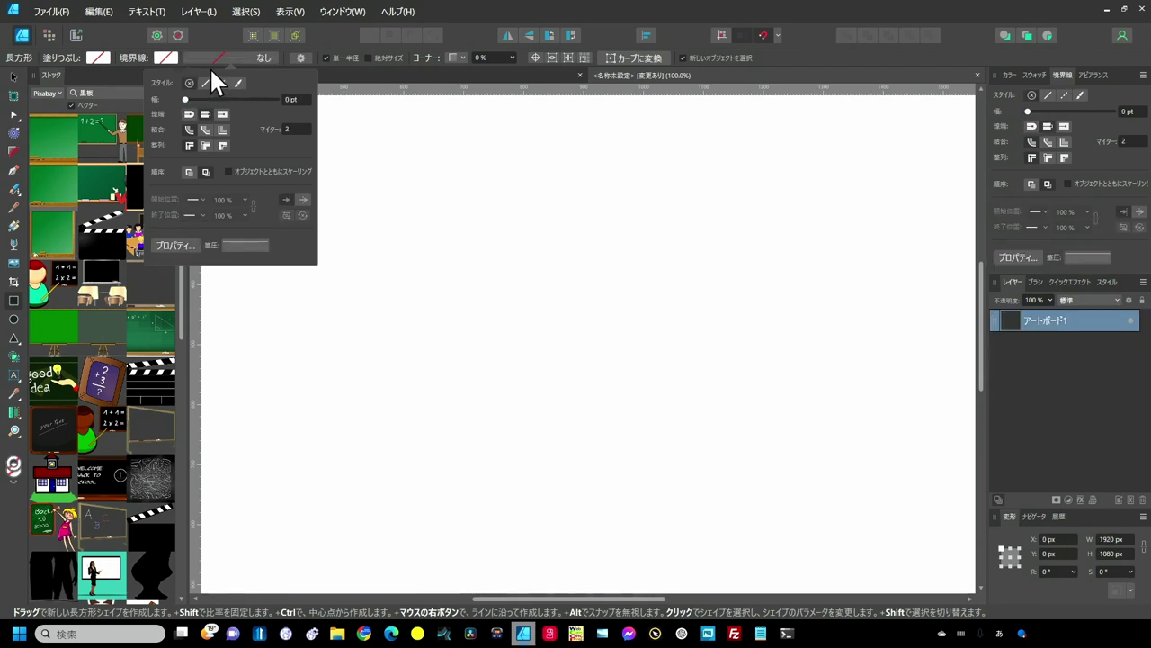
left_click(13, 170)
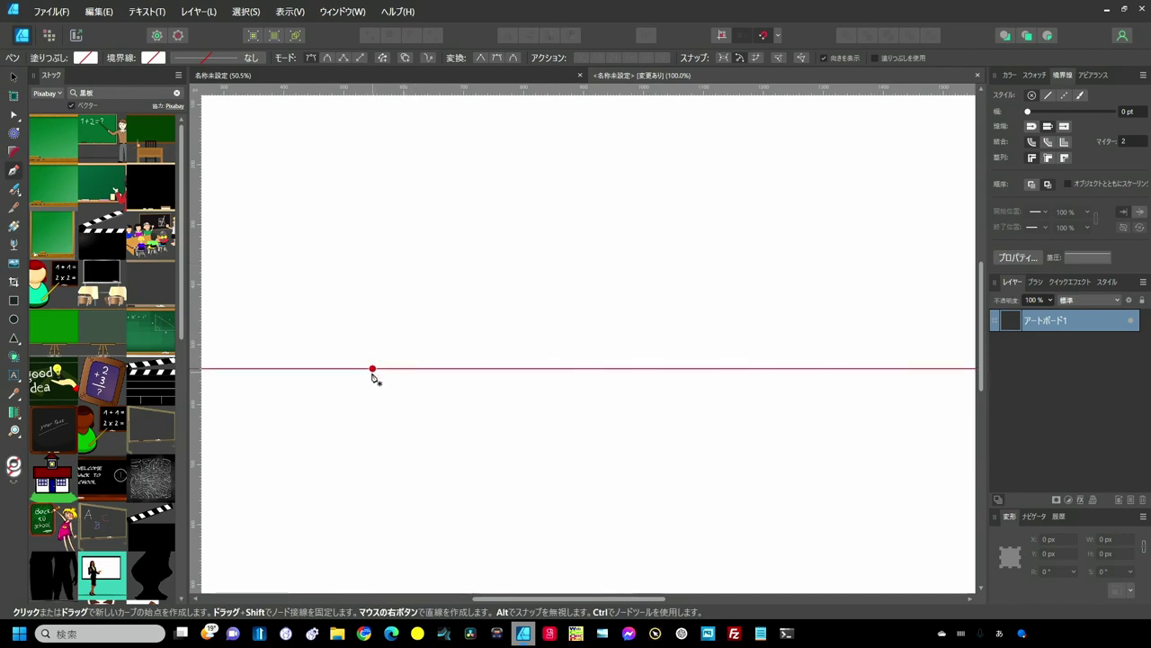
left_click(376, 376)
left_click(759, 234)
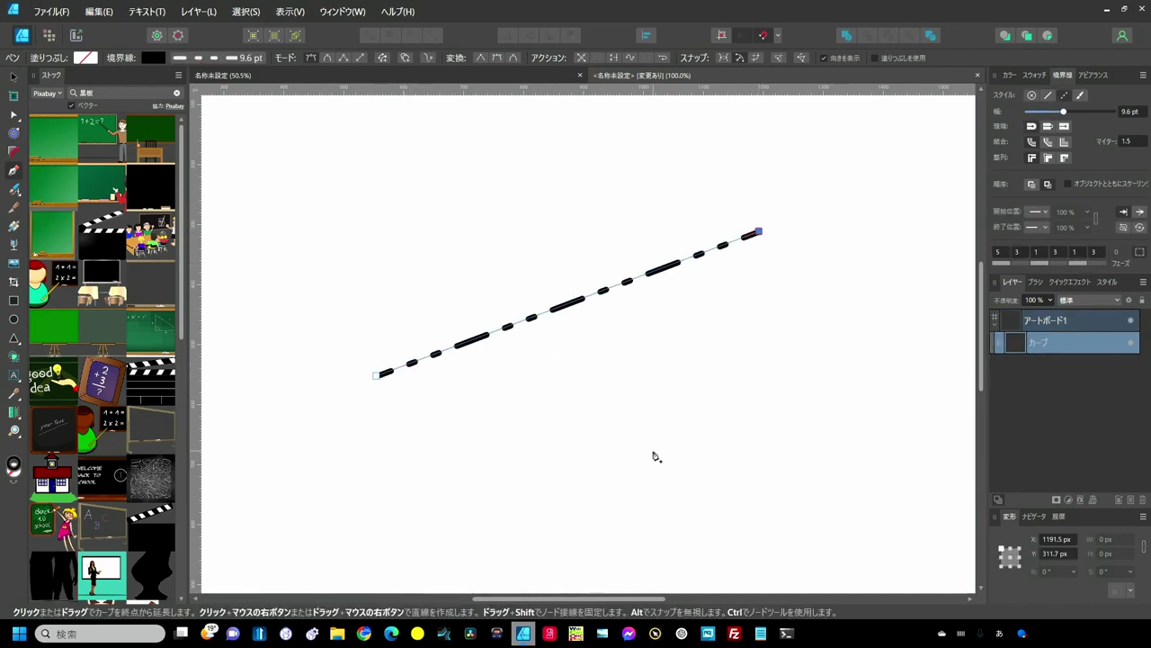
Change the line's stroke from dashed to solid
left_click(201, 57)
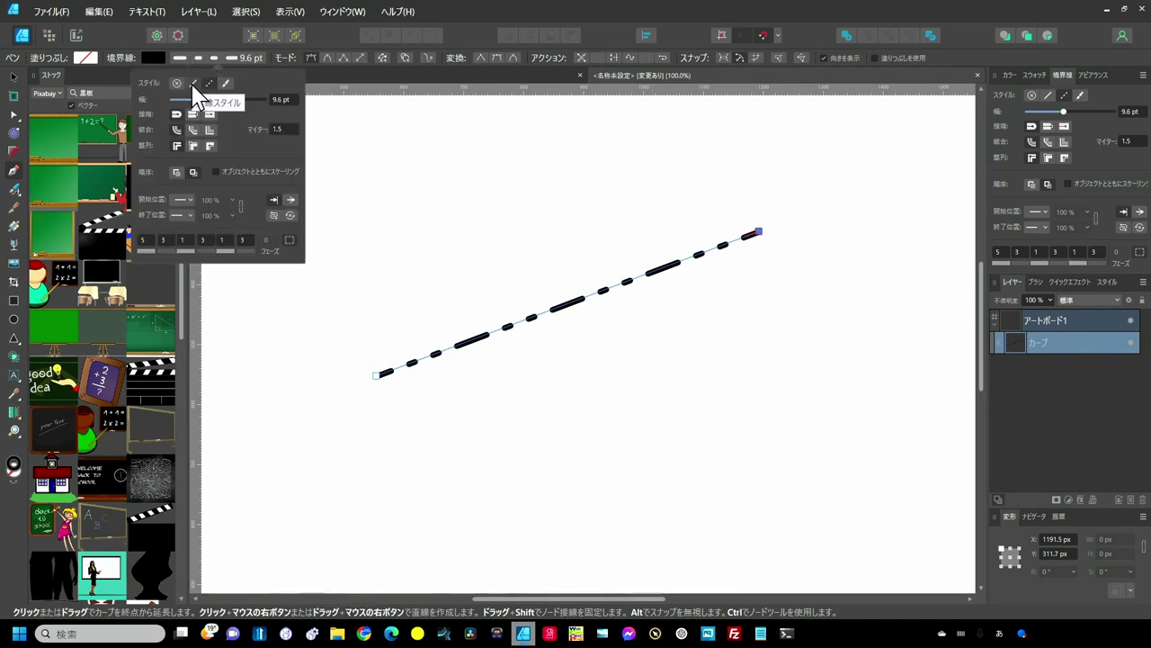
left_click(193, 82)
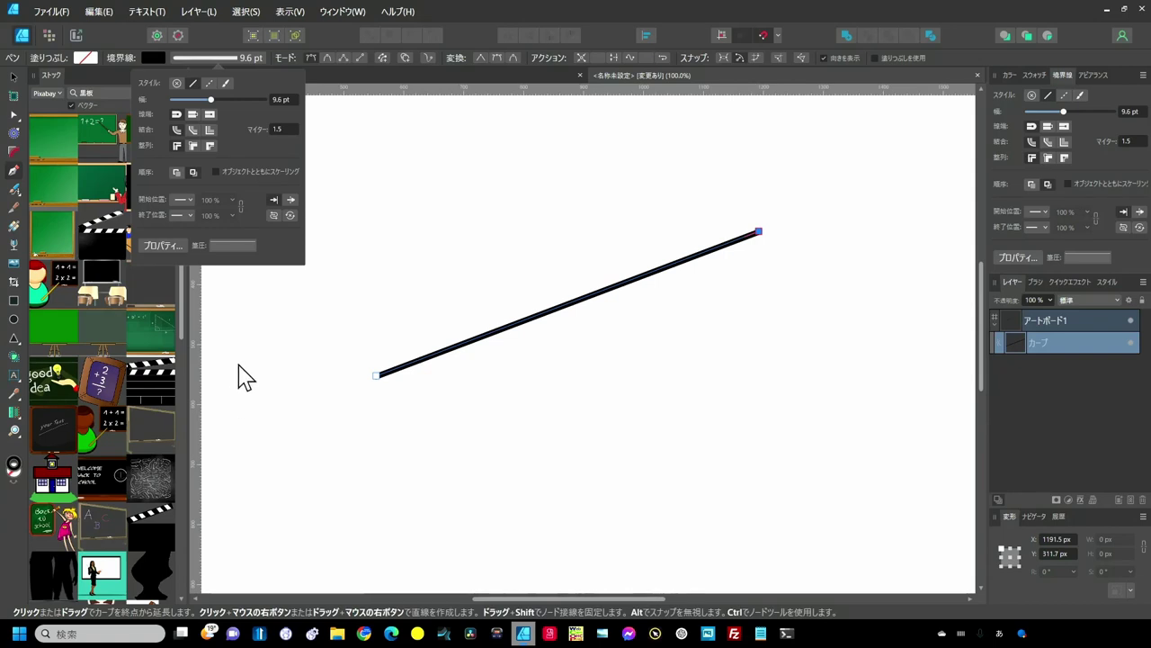
left_click(183, 215)
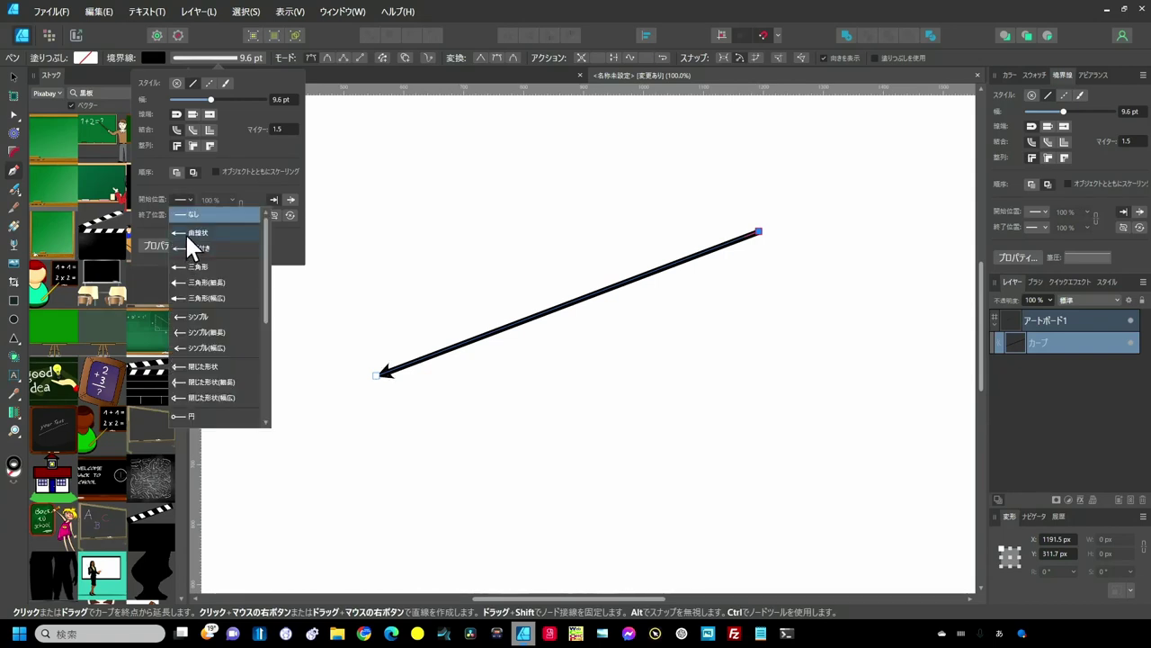
Add start and end arrowheads, link their sizes at 200%, then clear the start arrowhead
left_click(184, 232)
left_click(185, 212)
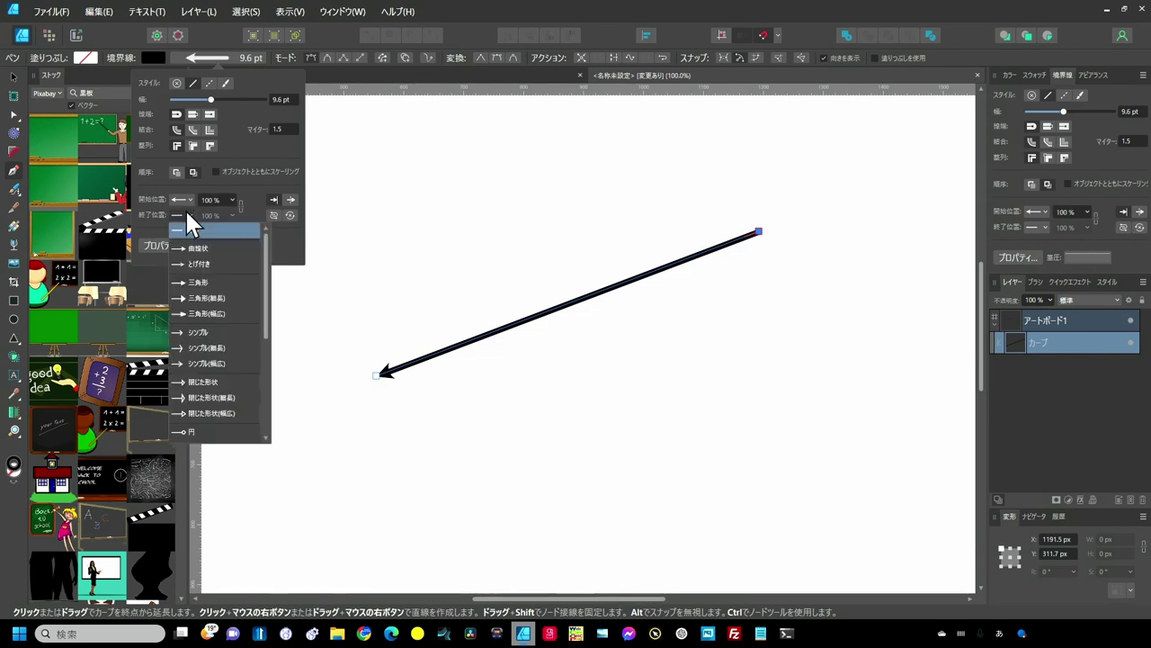
left_click(193, 231)
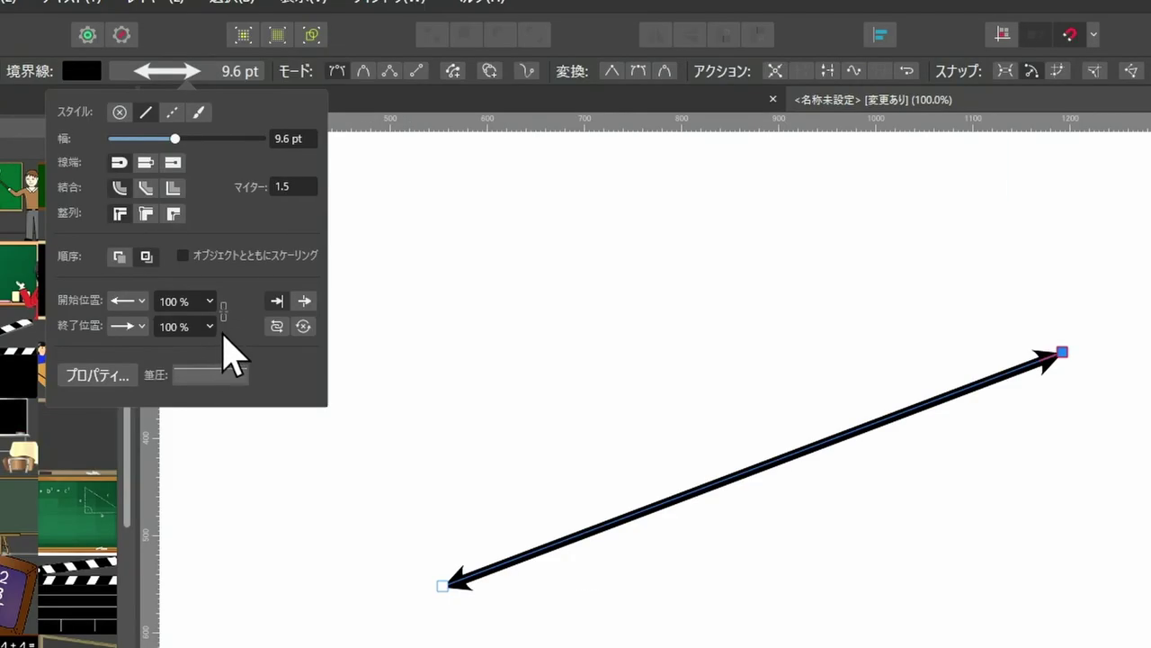
left_click(223, 311)
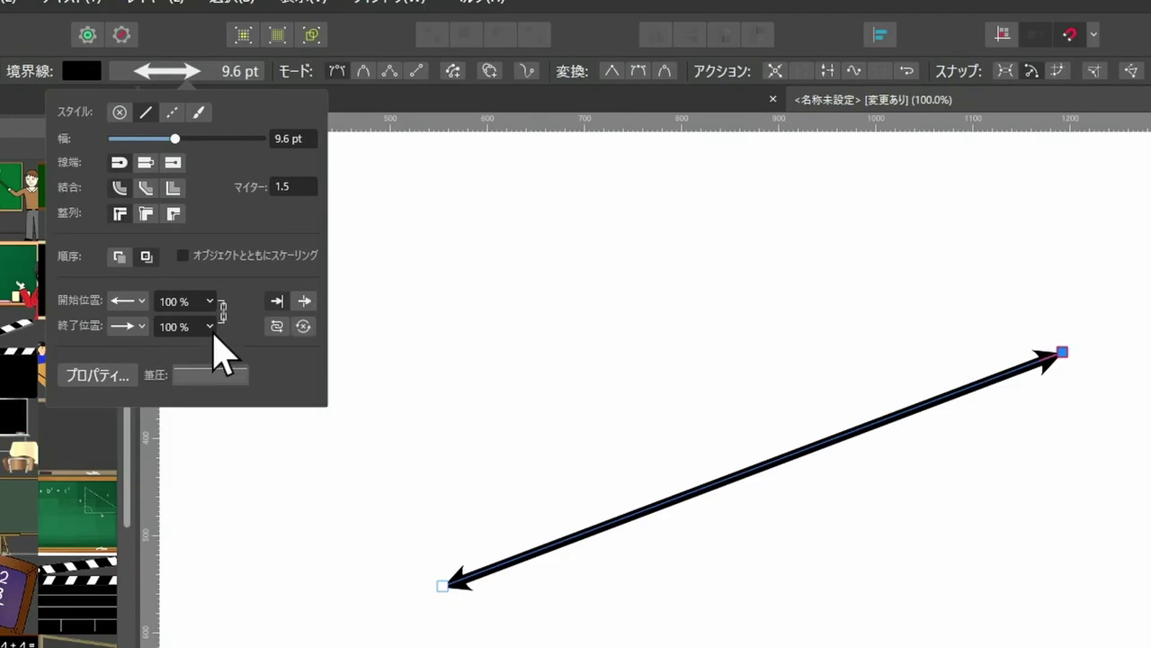
left_click(200, 325)
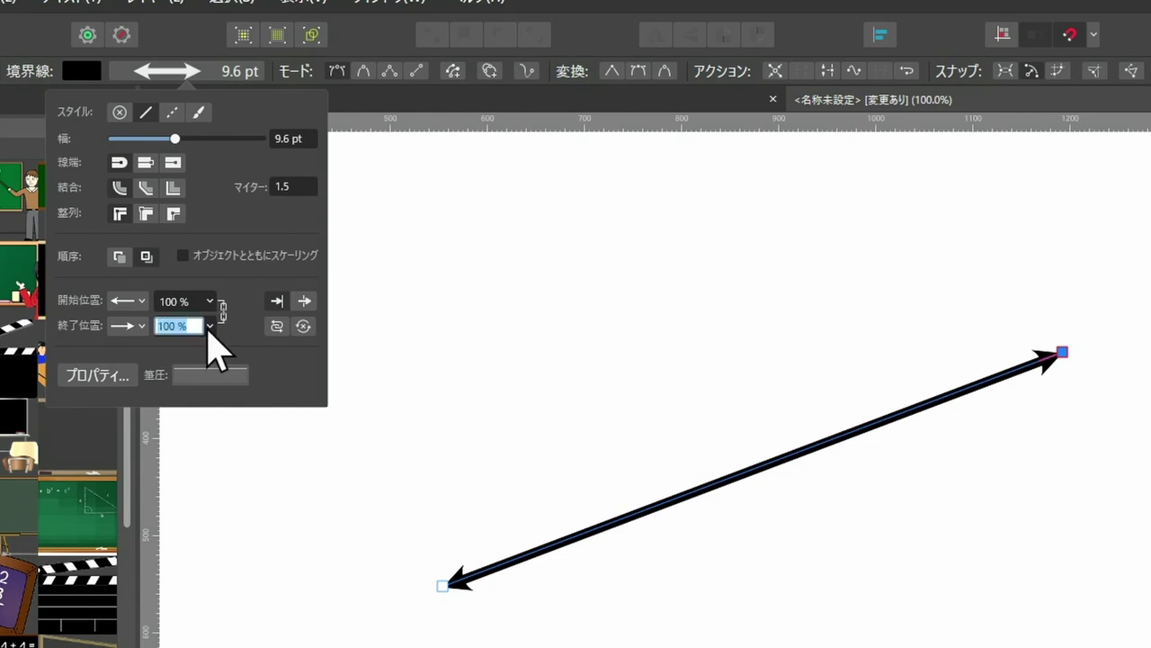
left_click(210, 327)
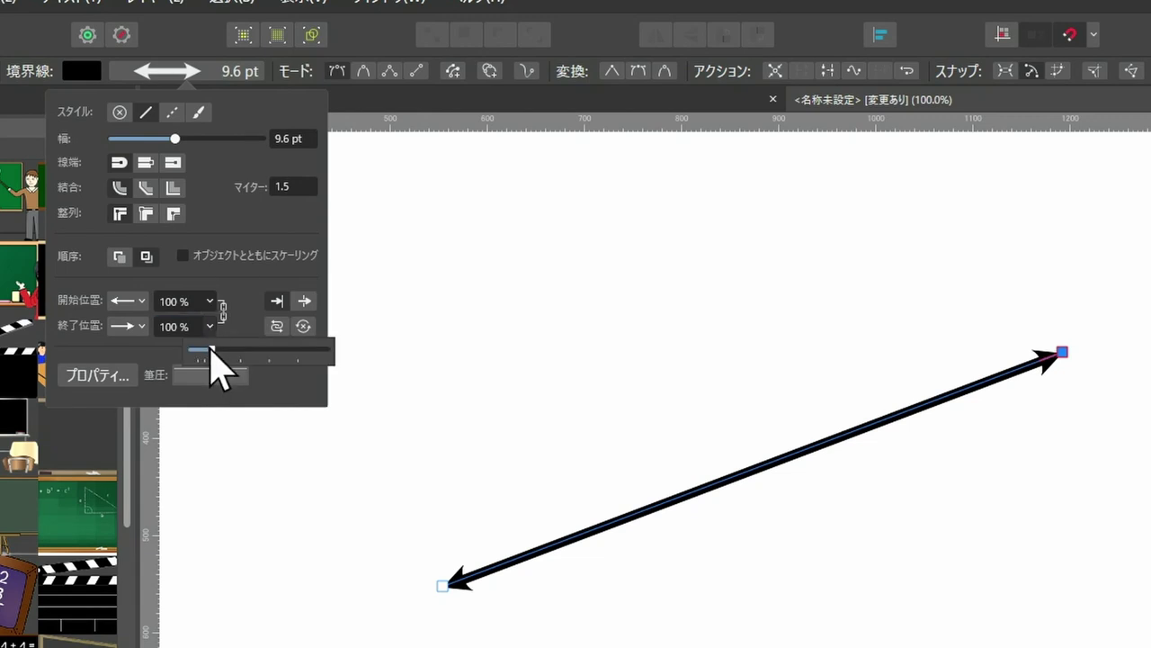
left_click_drag(211, 349, 241, 349)
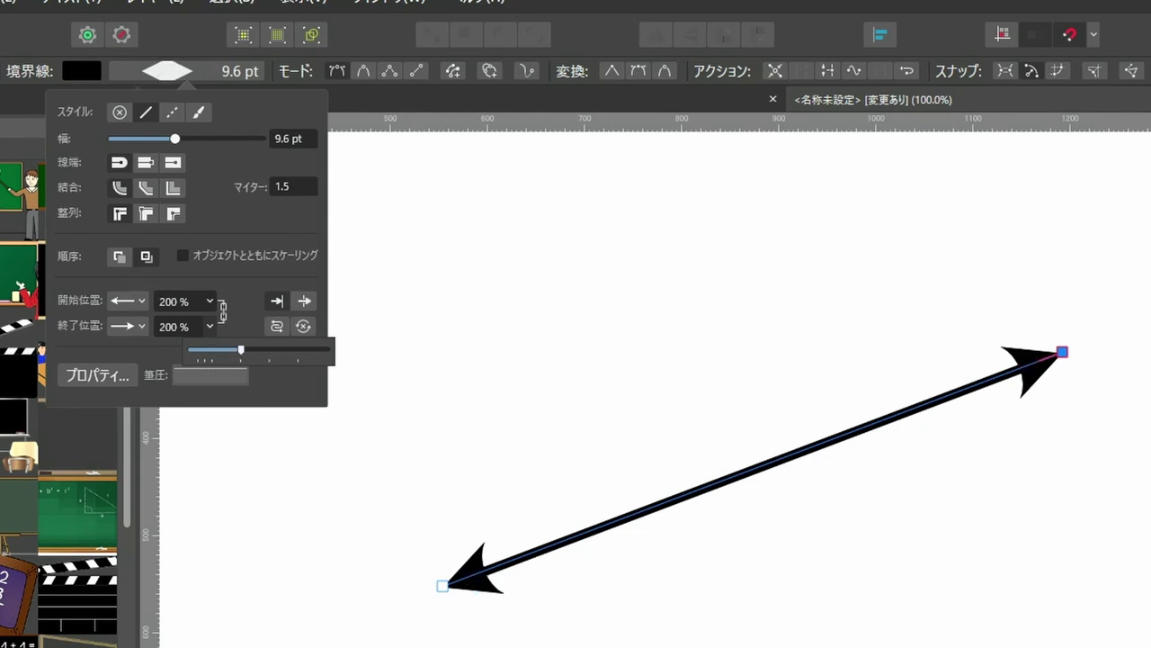
left_click(191, 286)
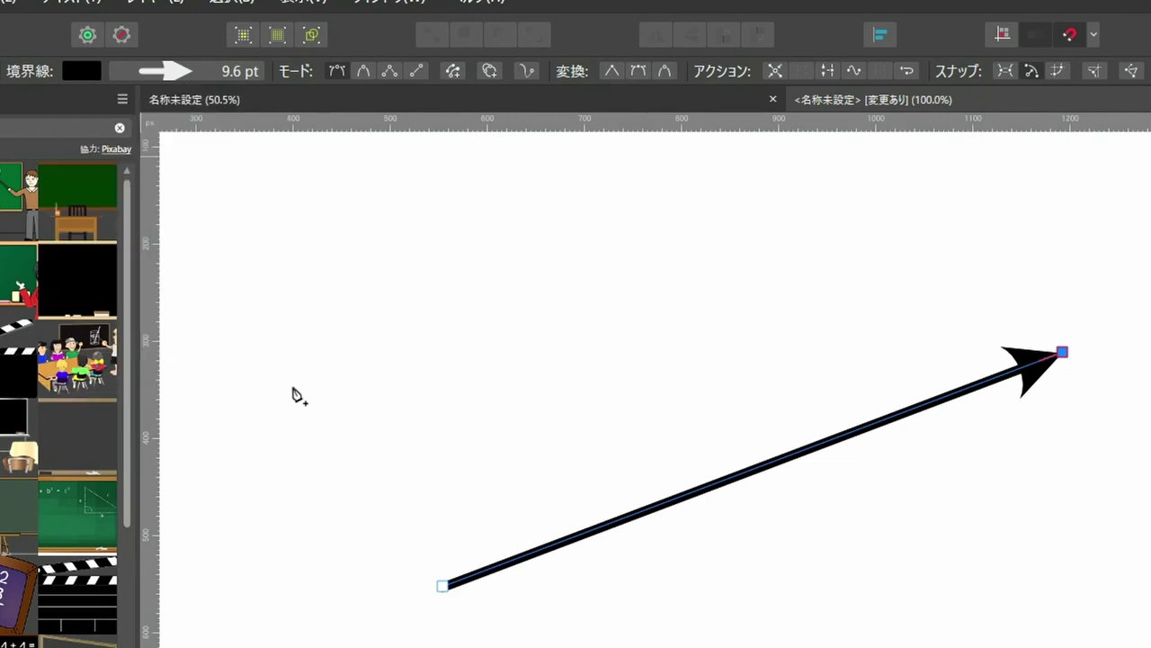
Deselect the arrow and draw a three-point path, bent at a right angle, crossing it
key("v")
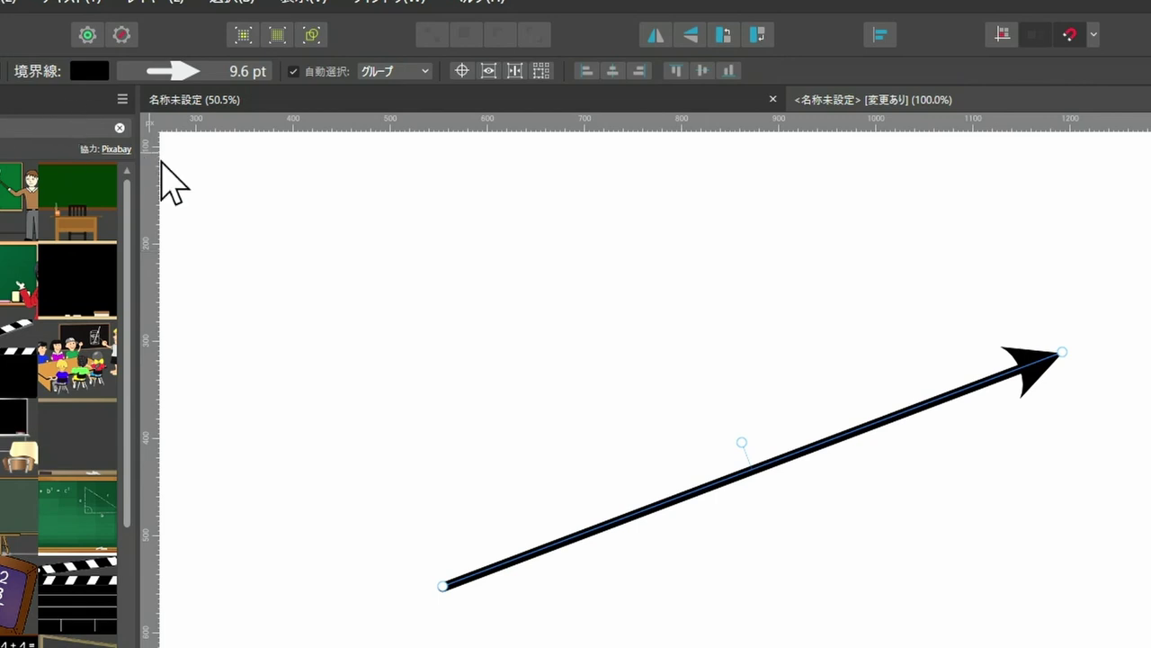
left_click(263, 246)
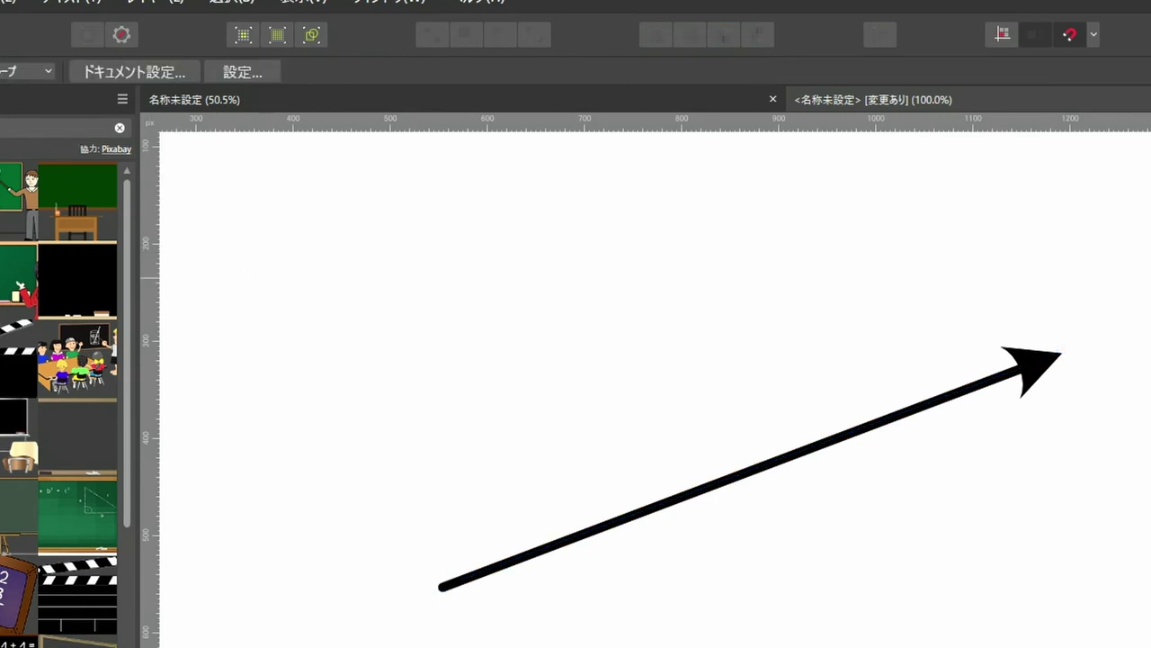
key("p")
left_click(374, 299)
left_click(753, 303)
left_click(793, 618)
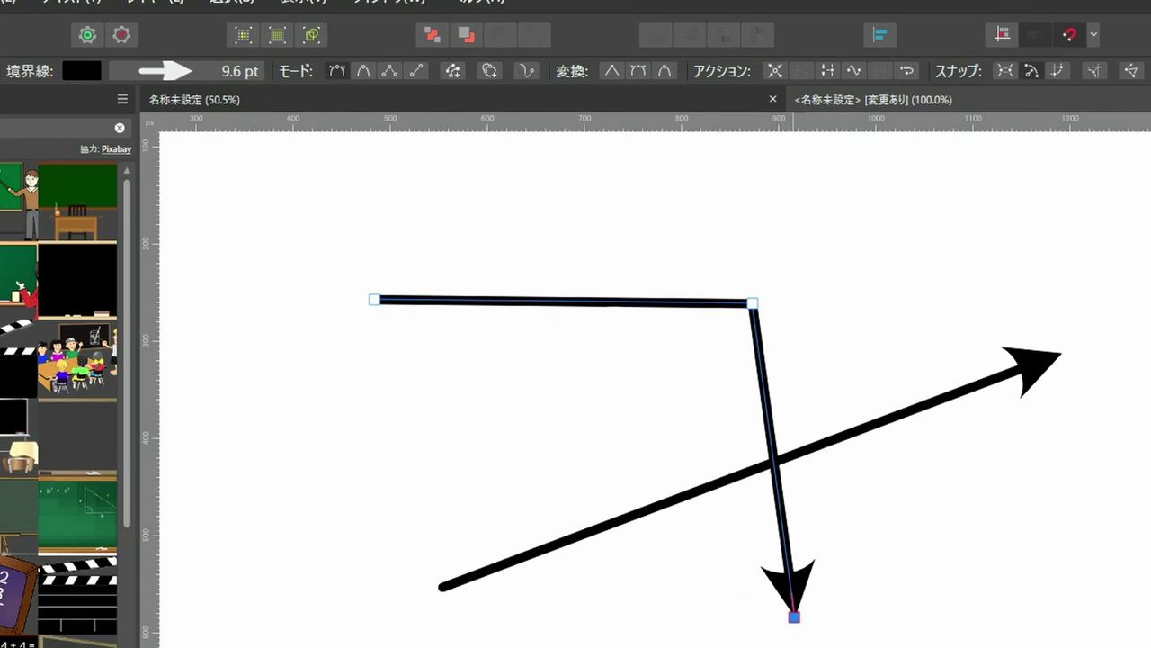
Remove the end arrowhead from the bent line's stroke settings
left_click(158, 72)
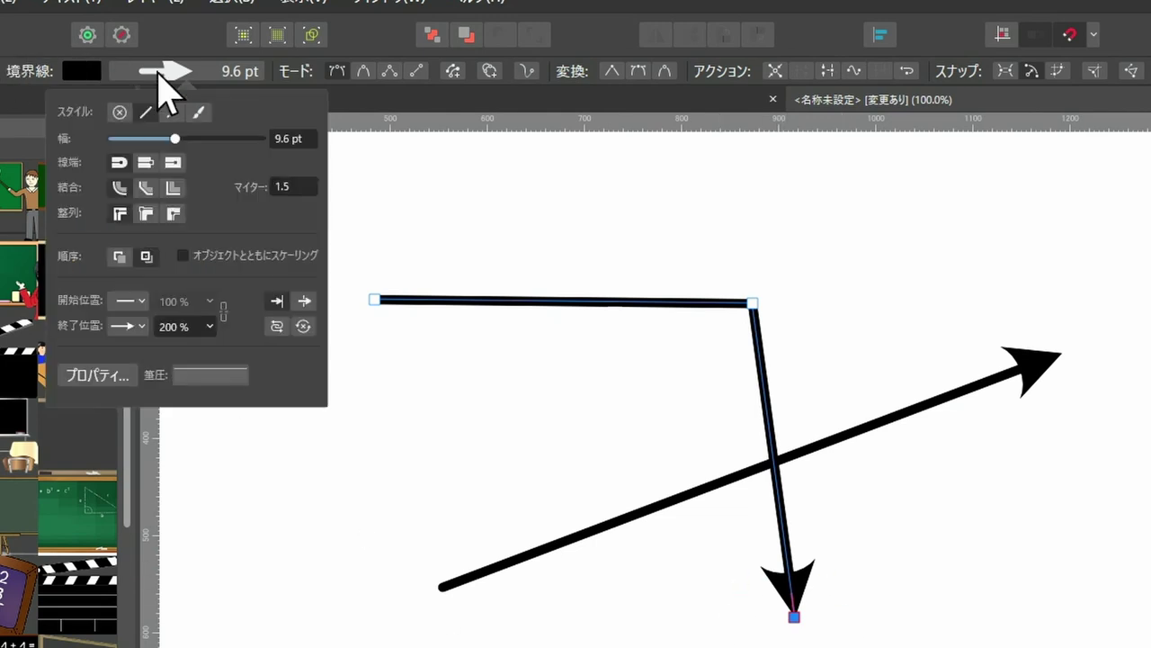
left_click(142, 326)
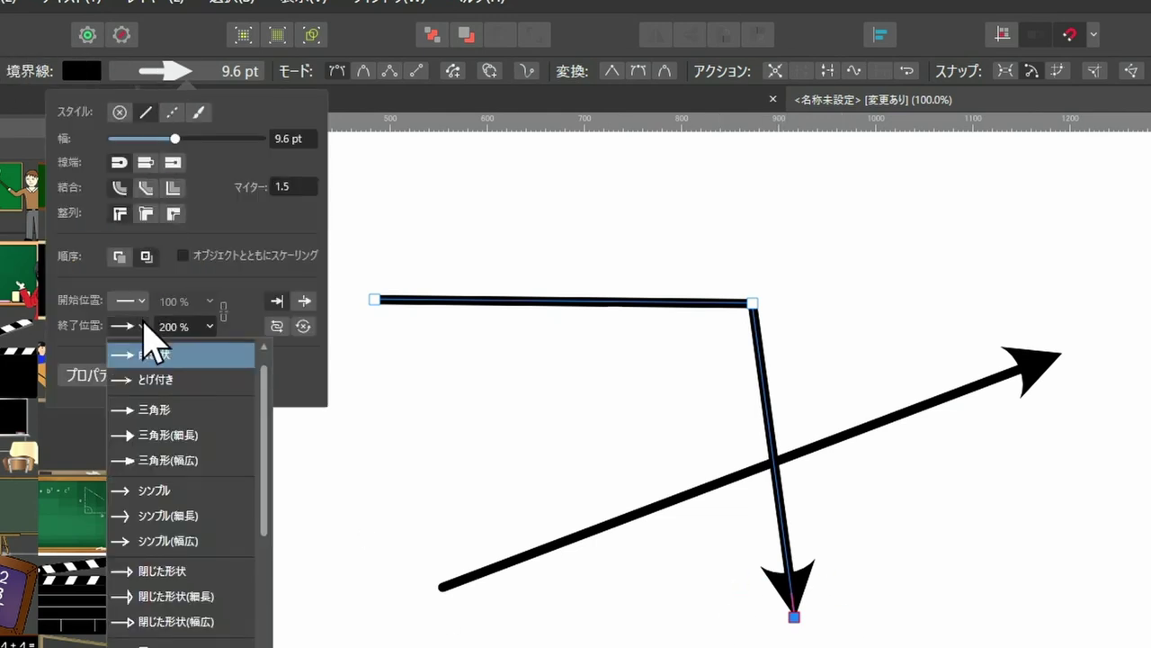
scroll(154, 377, "up", 1)
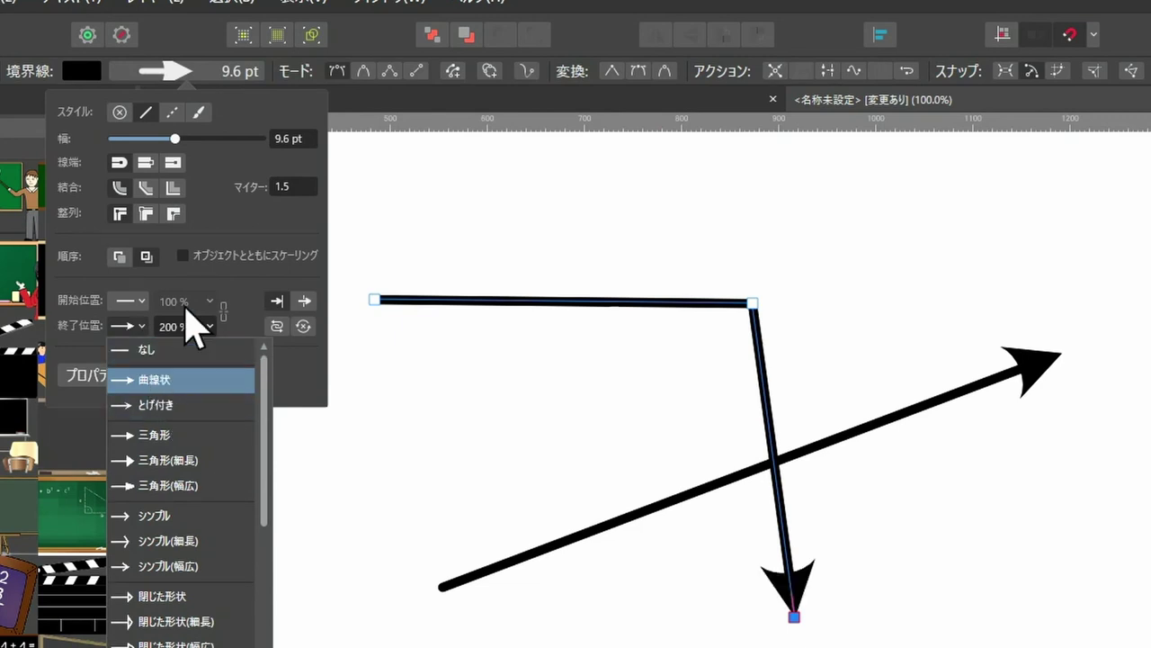
left_click(220, 275)
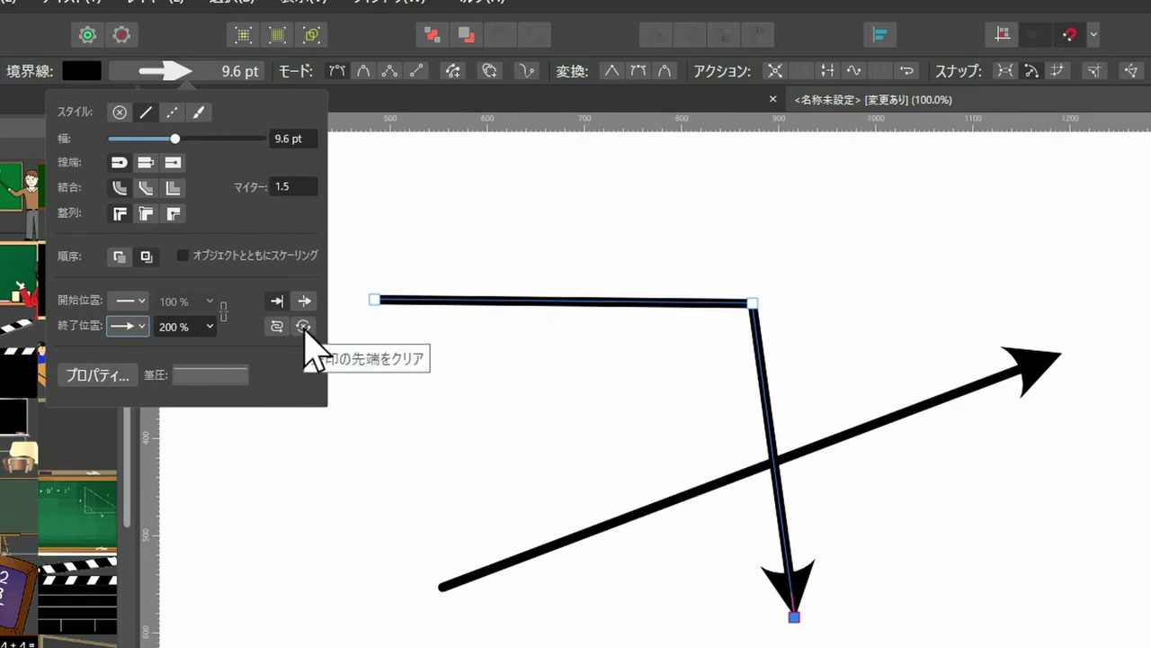
left_click(304, 327)
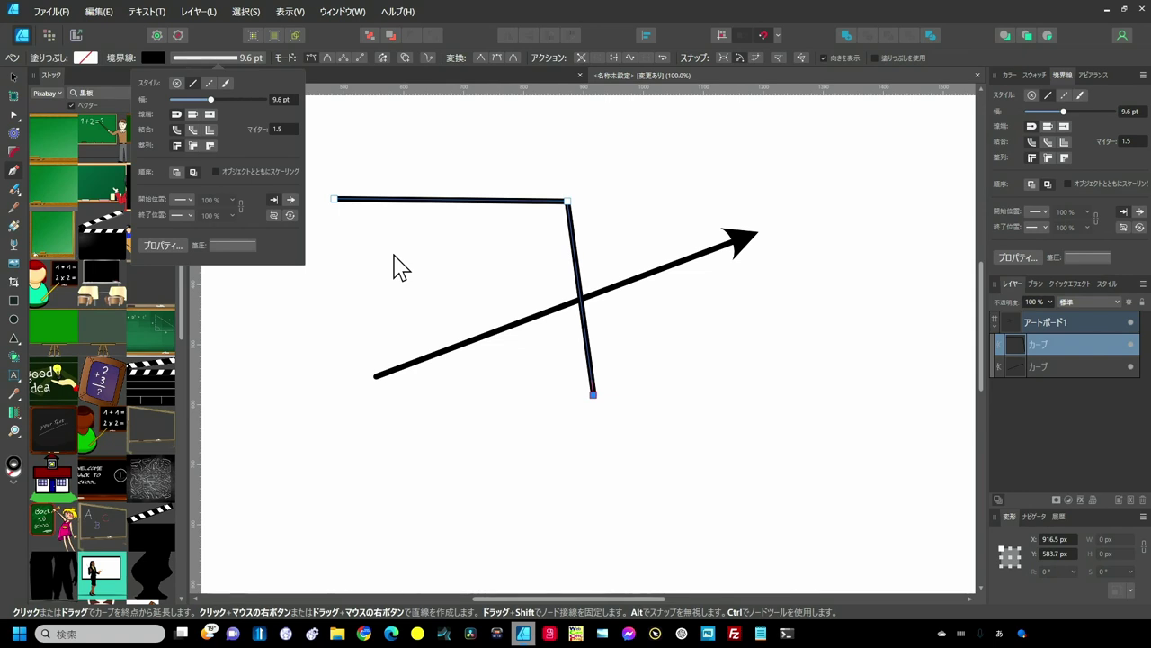
Select all the lines and shrink the artboard to about 732 × 524 px by its corner handle
key("ctrl+a")
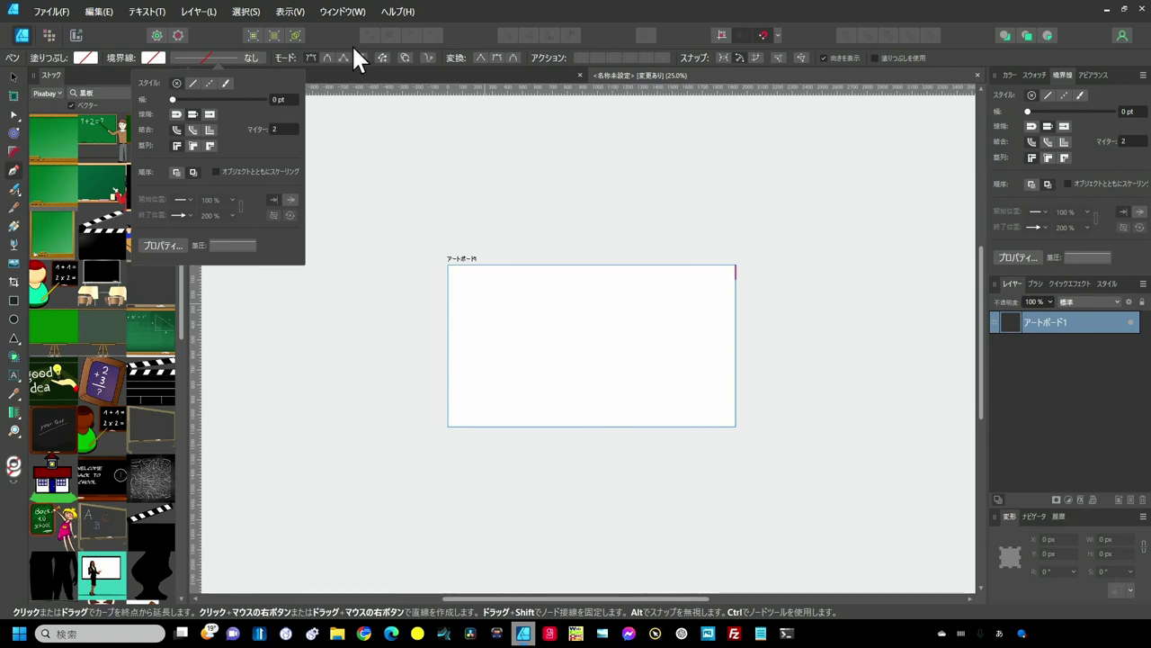
left_click(13, 95)
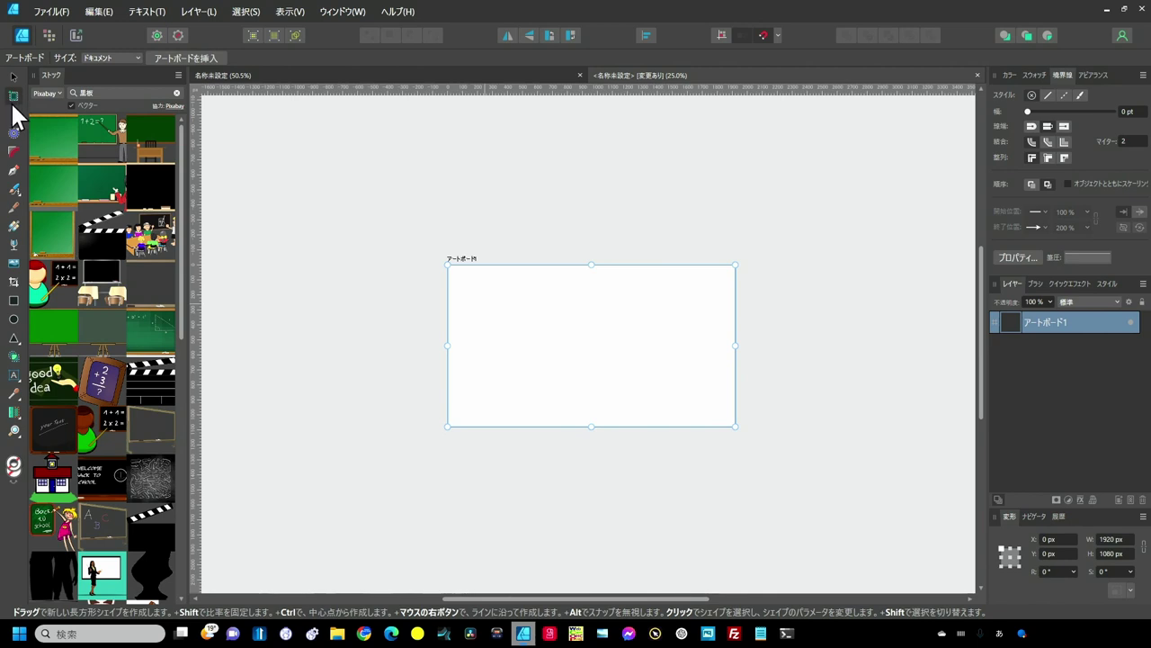
left_click_drag(736, 427, 529, 330)
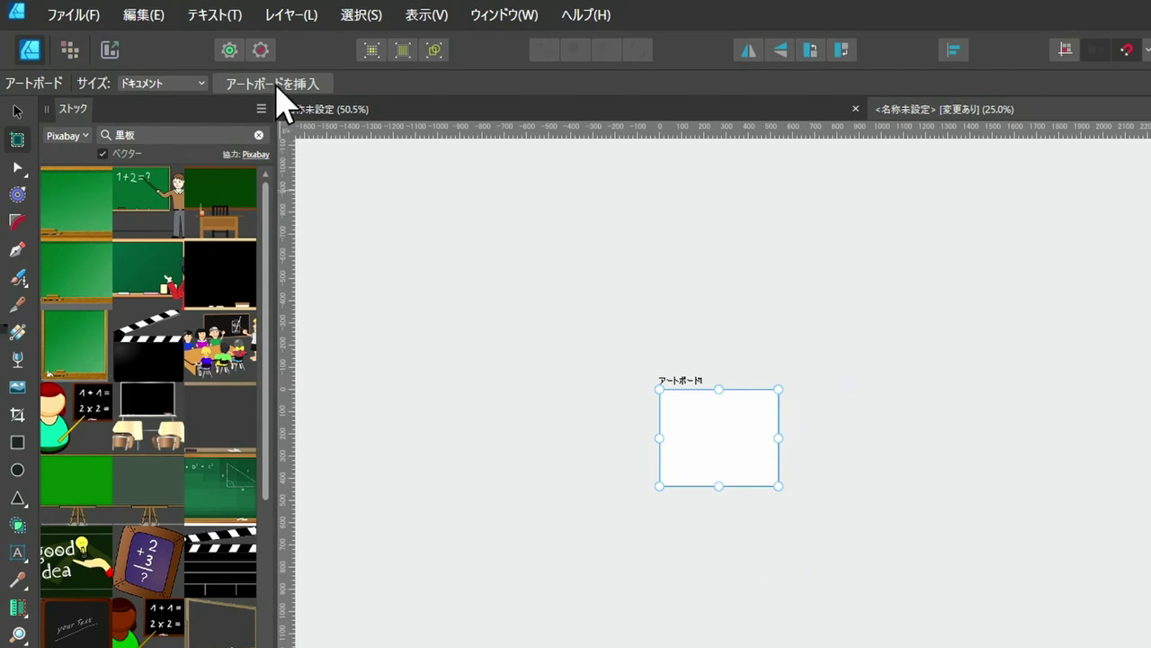
Insert two more artboards, アートボード2 and アートボード3, to the right of the first
left_click(282, 87)
left_click(277, 82)
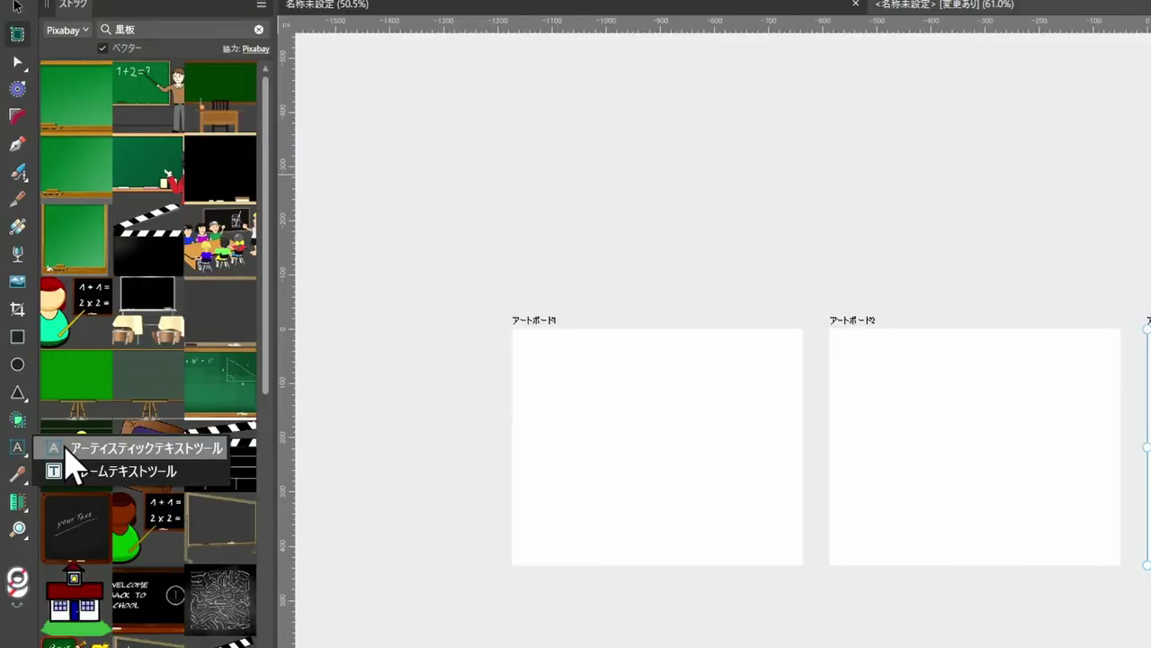
Paste 'Soncho Music Studio' as artistic text on artboard 1
left_click(68, 448)
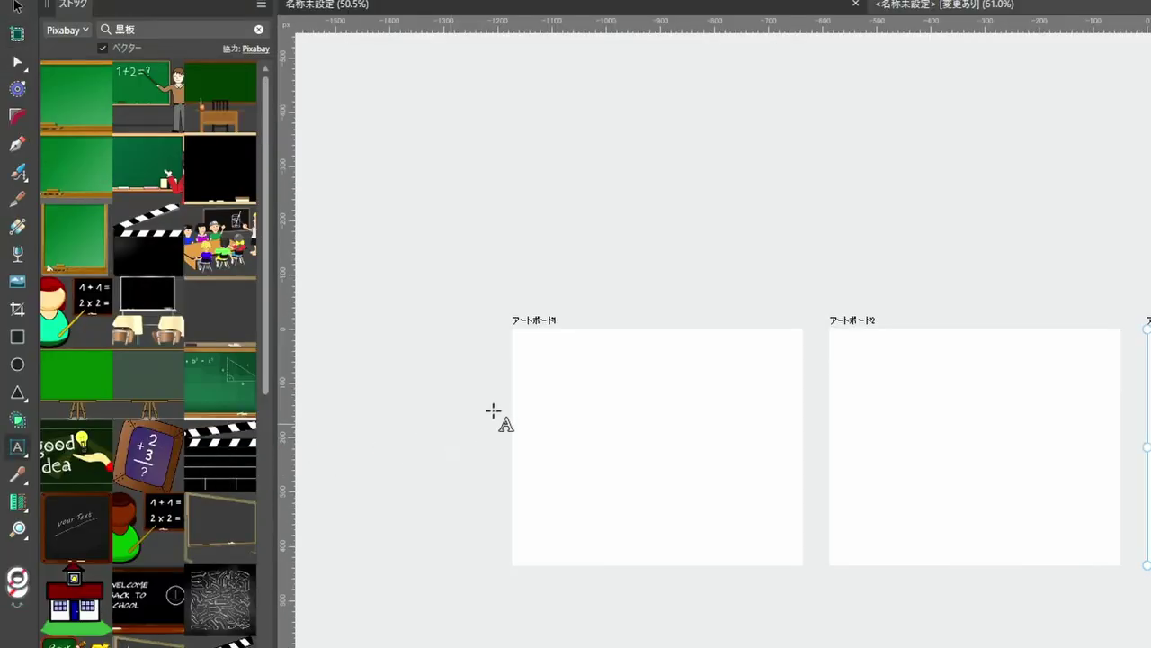
left_click(551, 371)
key("ctrl+v")
key("Escape")
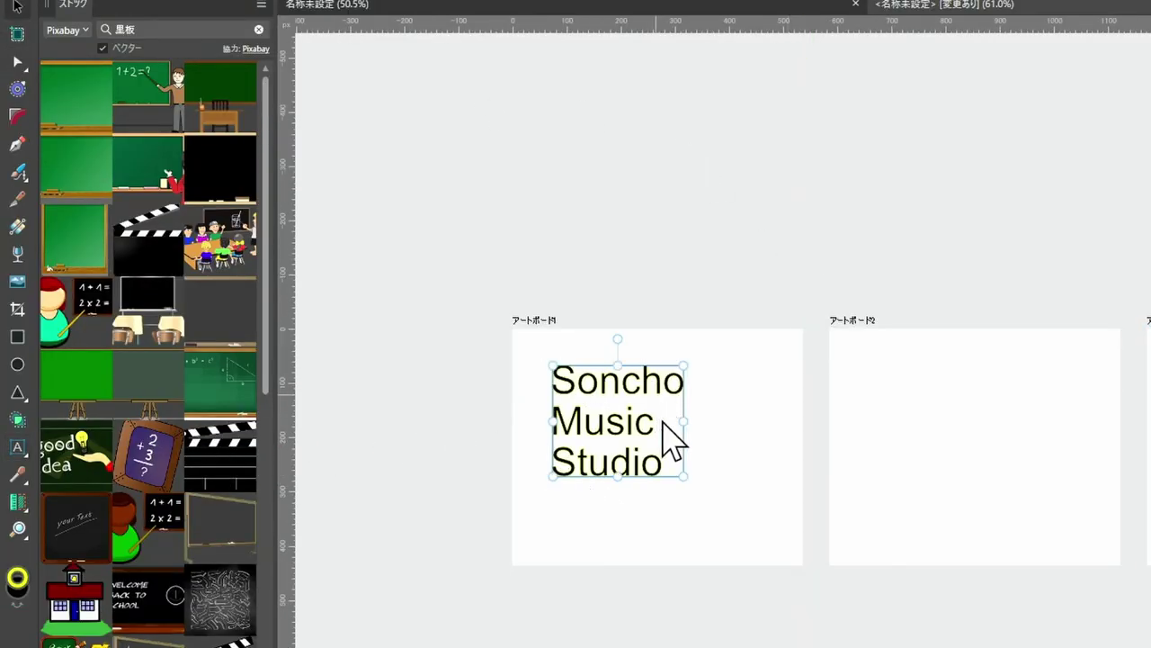
Scale up the text, position it, and place a copy on artboard 2
left_click_drag(683, 475, 755, 537)
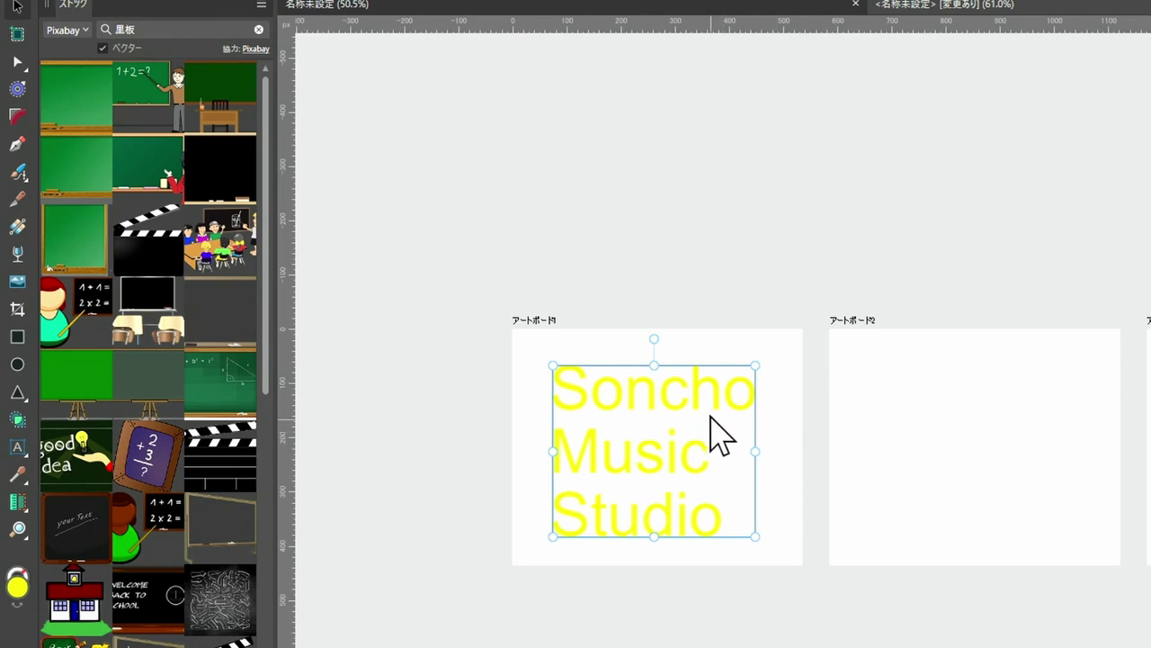
left_click_drag(710, 402, 714, 398)
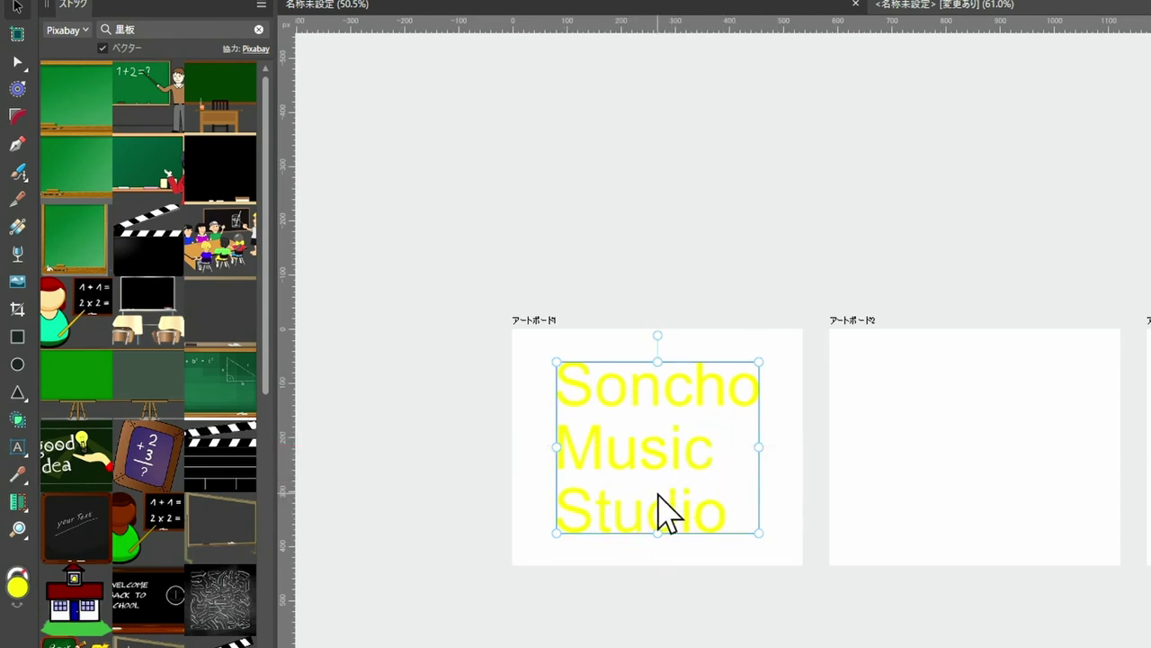
left_click_drag(671, 476, 990, 490)
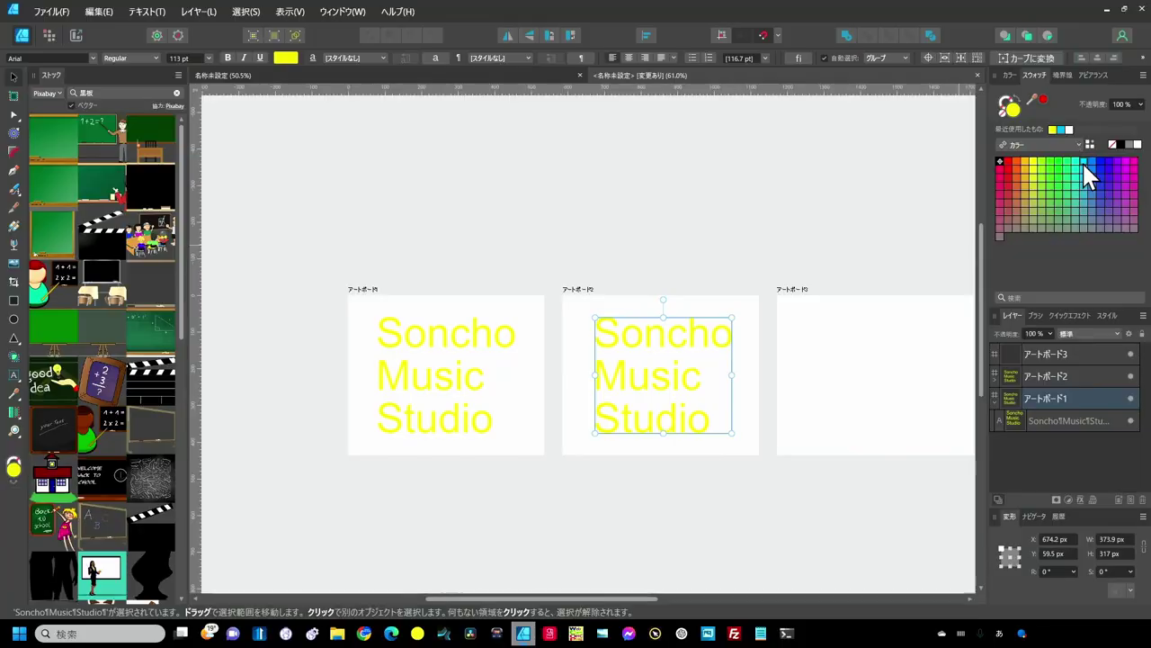
Make the artboard 2 text cyan and centre-aligned, with the word 'Music' in orange
left_click(1082, 161)
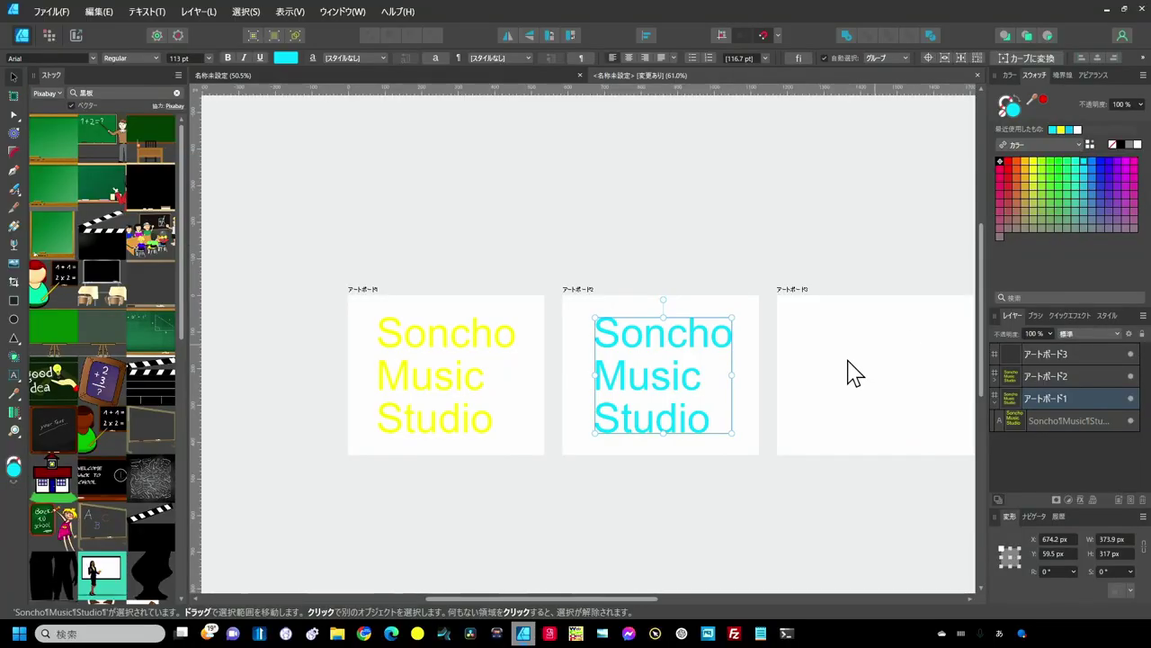
left_click(713, 396)
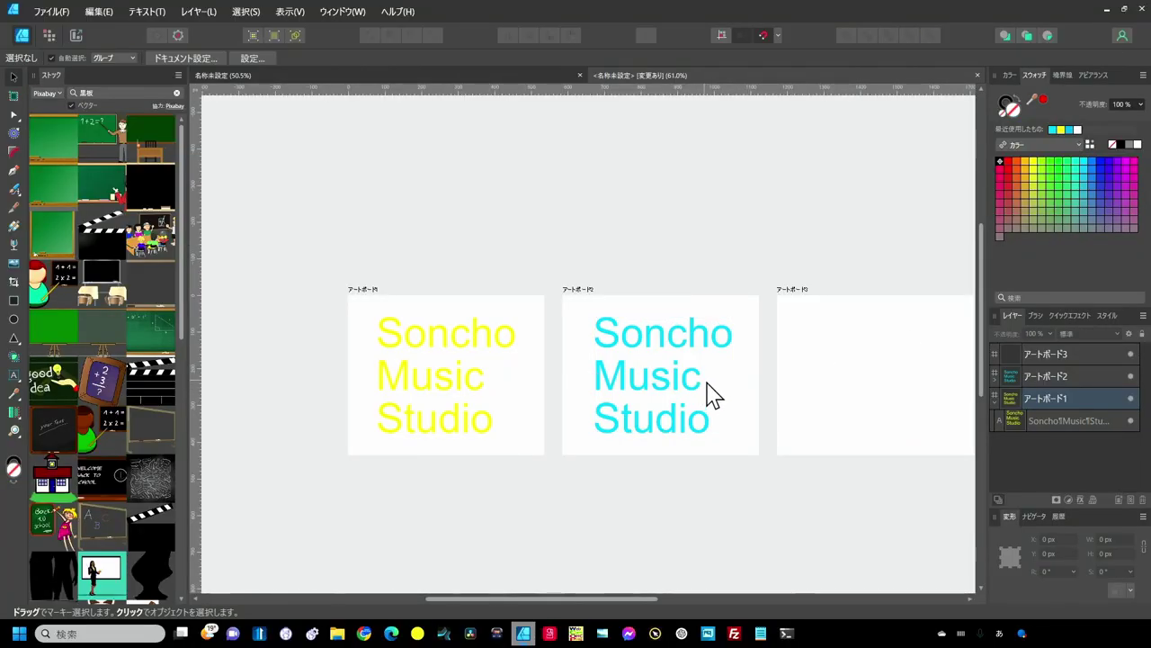
double_click(686, 430)
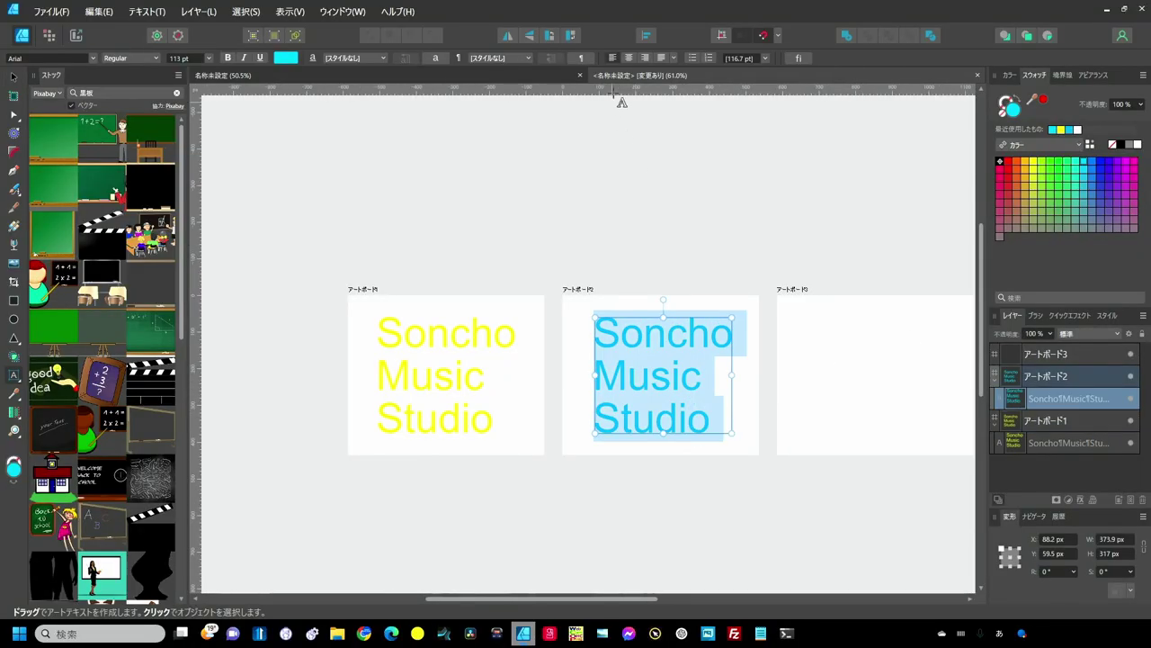
left_click(629, 58)
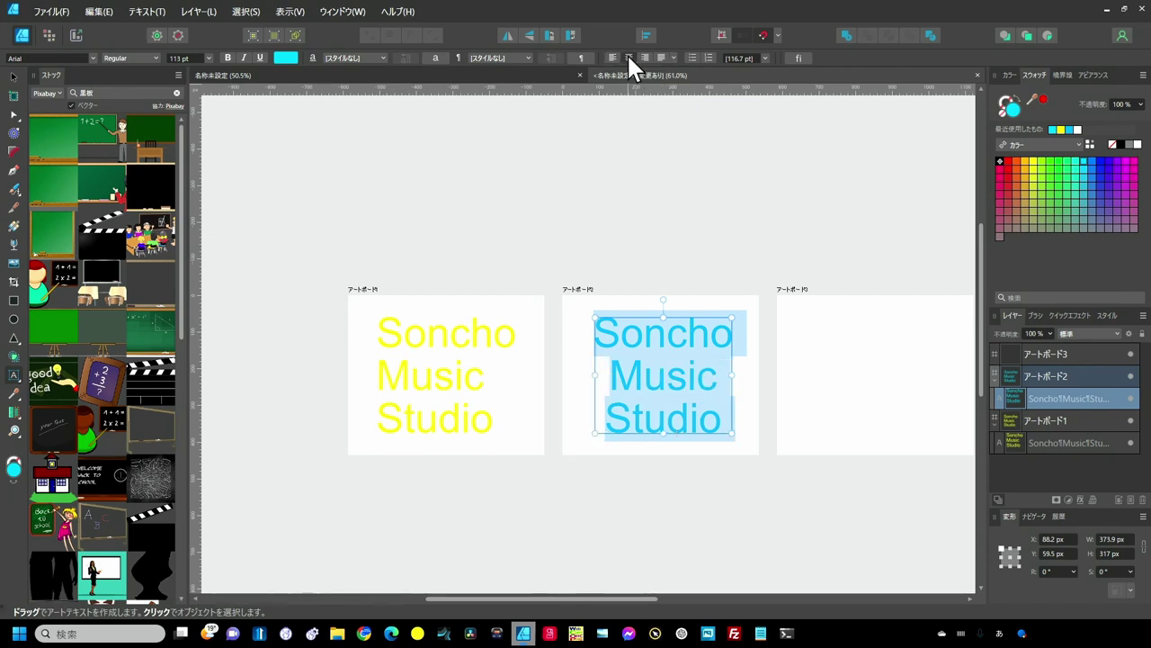
left_click(695, 423)
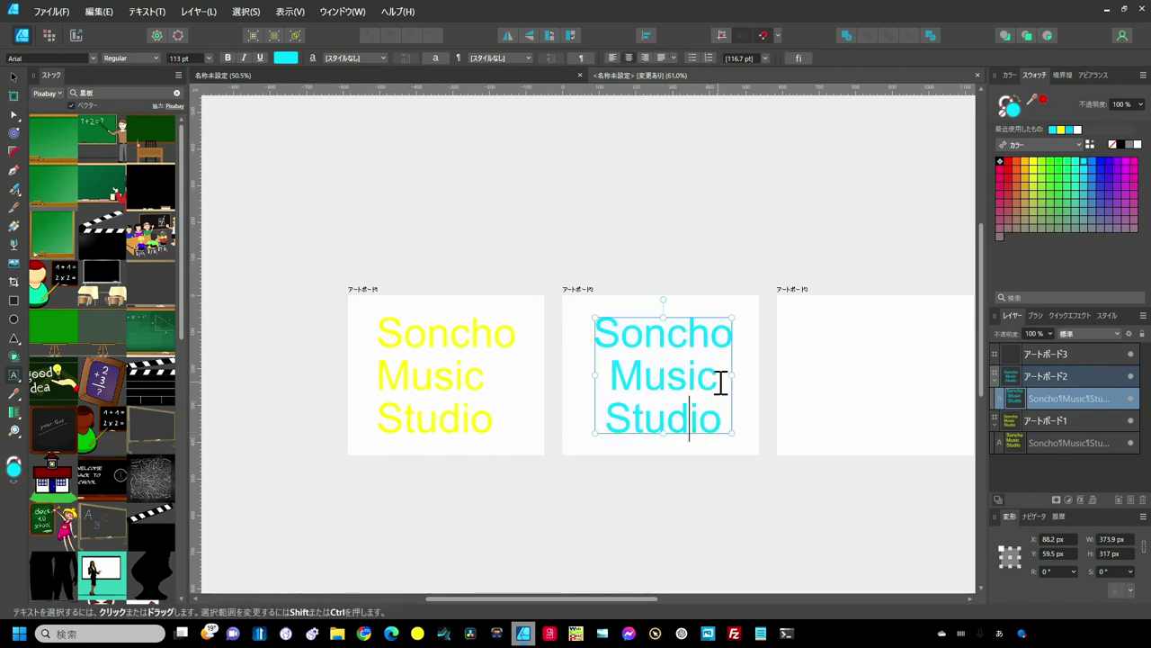
left_click_drag(717, 376, 612, 378)
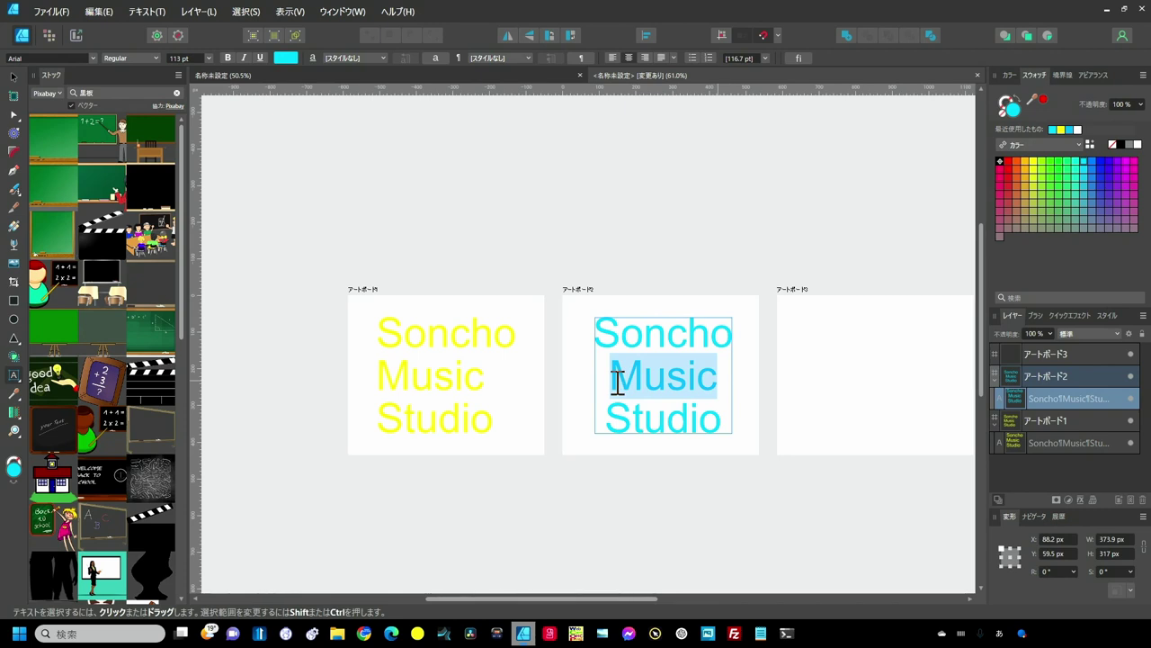
left_click(1028, 161)
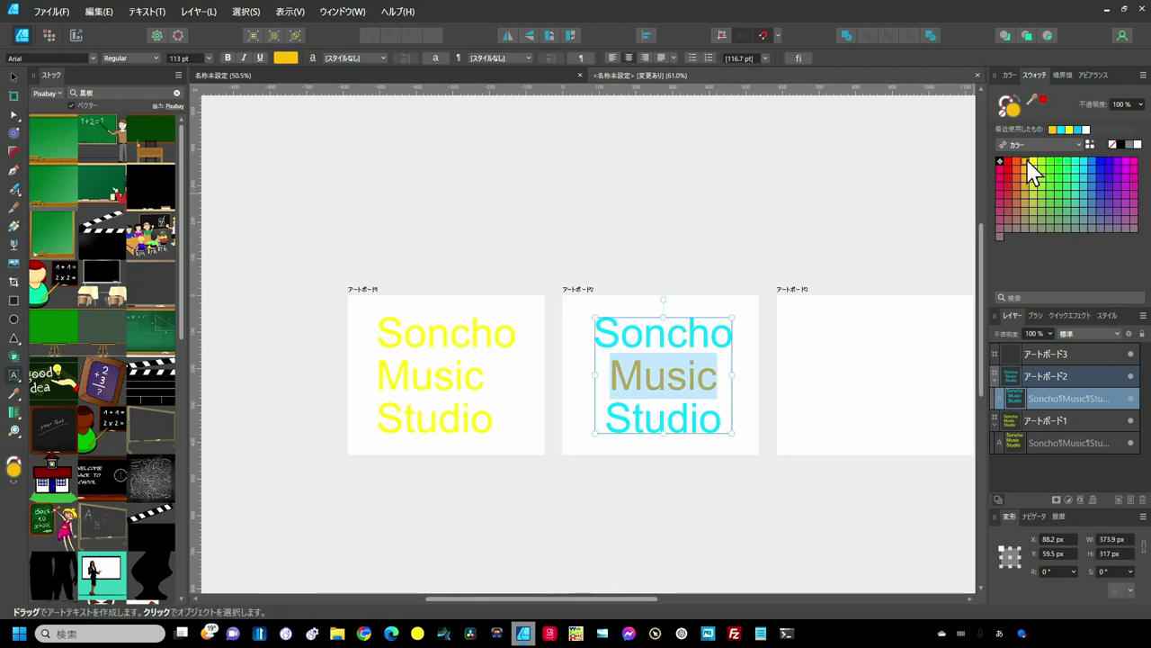
key("Escape")
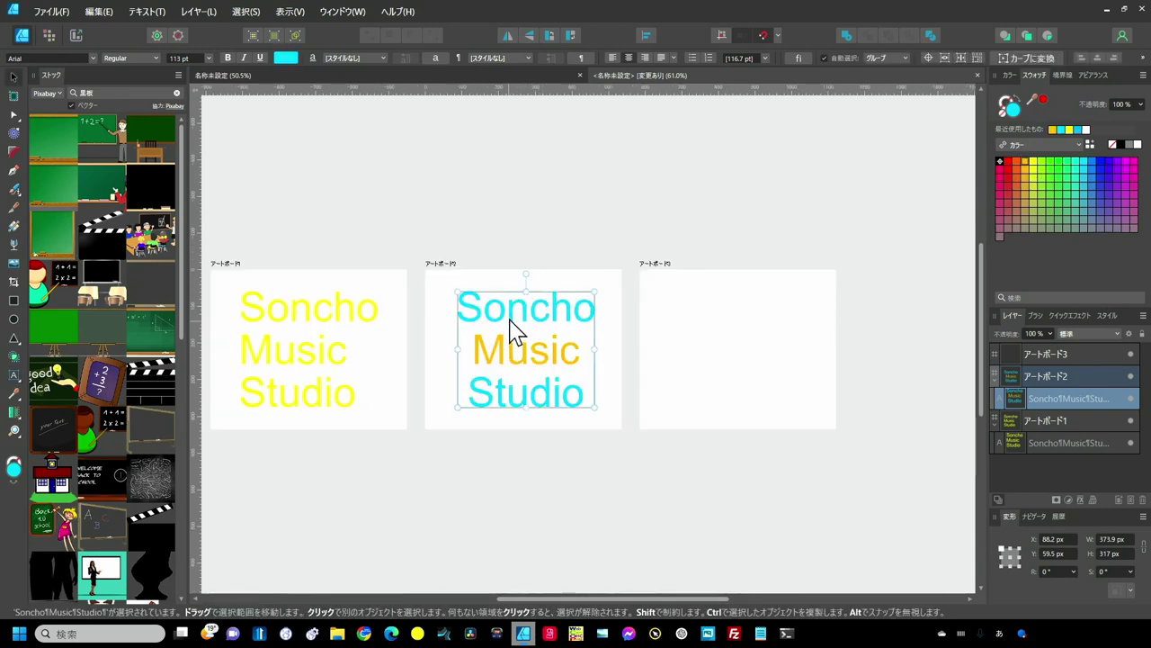
key("Escape")
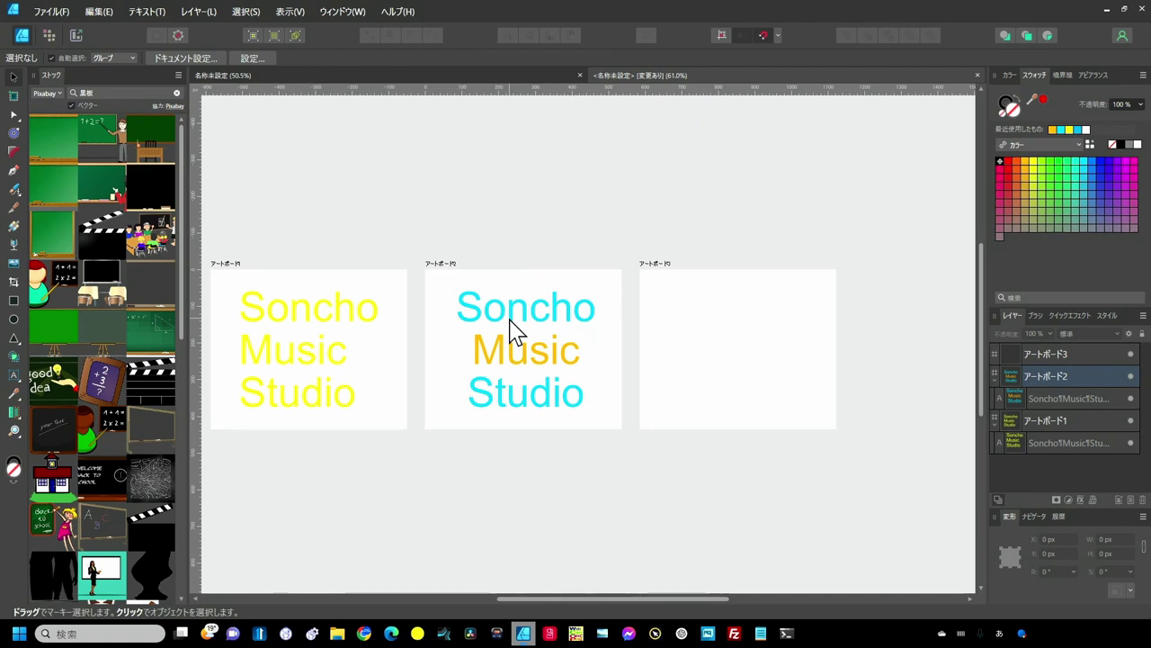
Copy the text onto artboard 3 and make it magenta and left-aligned
left_click_drag(514, 328, 736, 342)
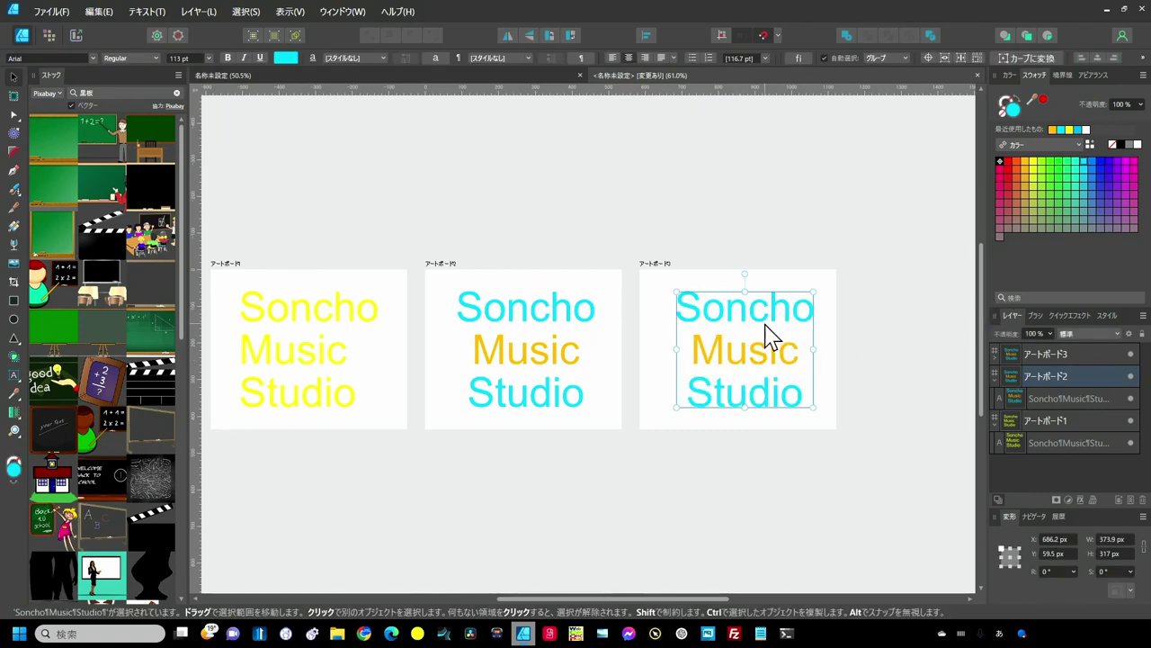
left_click(1122, 164)
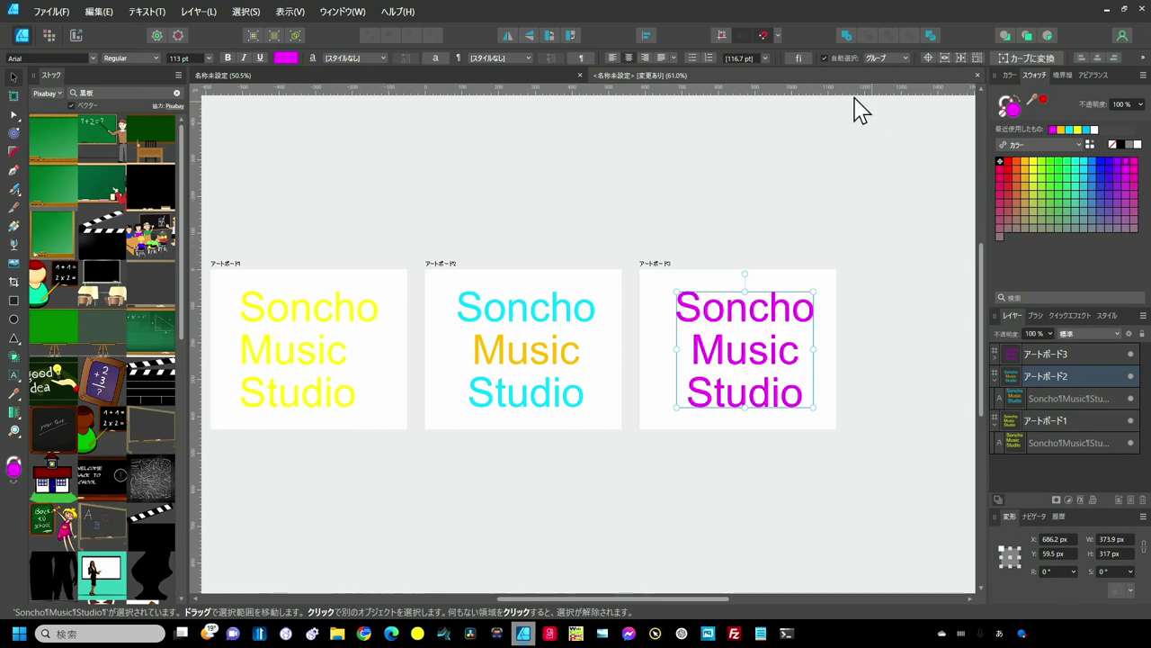
left_click(613, 57)
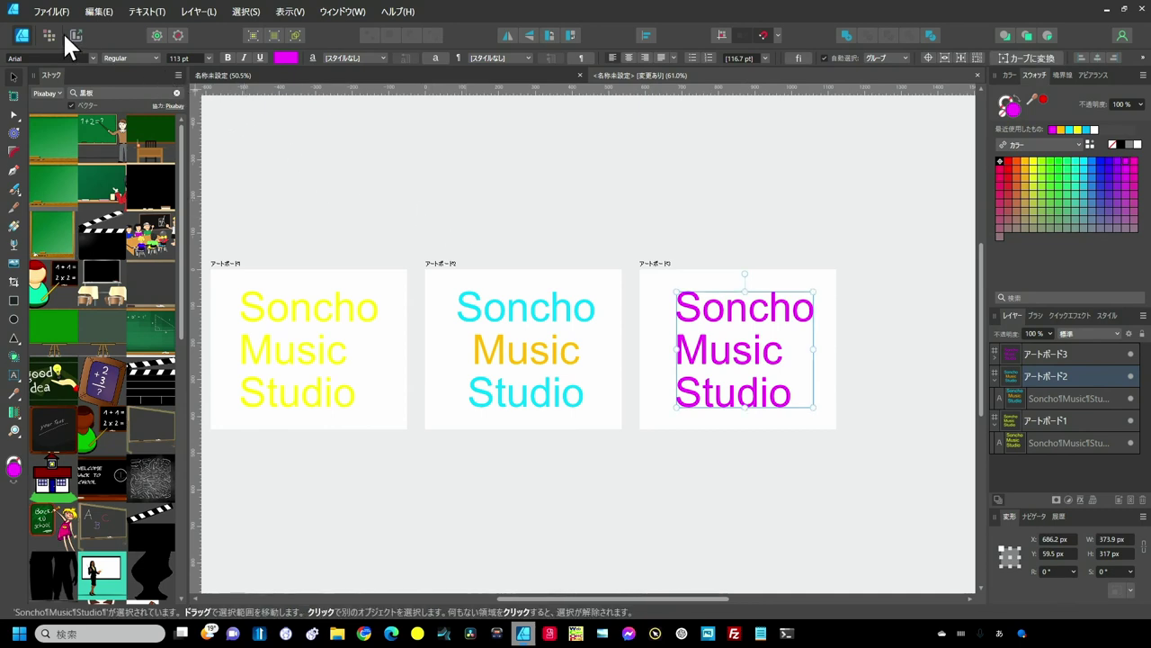
Save the design as 1111111, then start a new document
key("ctrl+s")
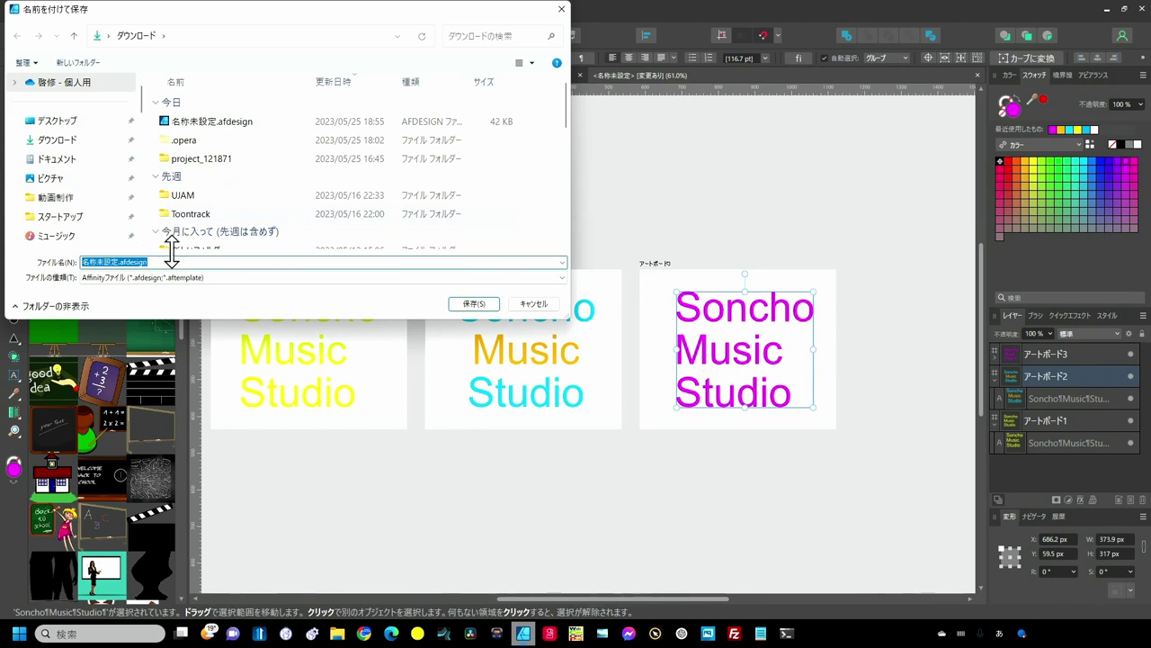
type("111")
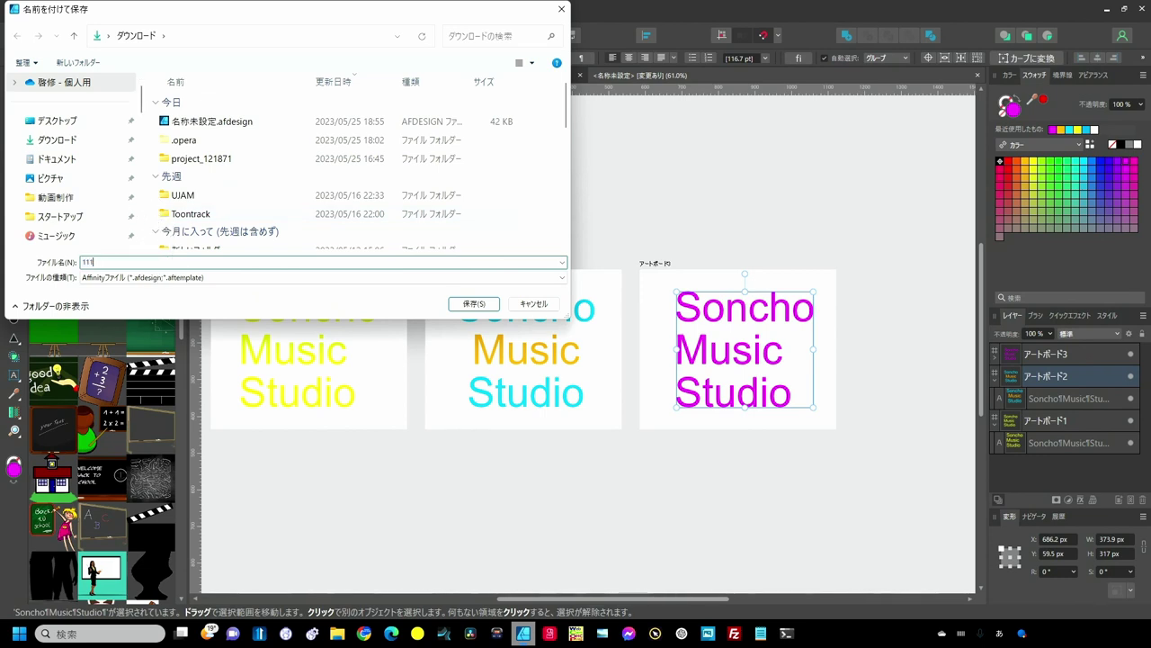
type("1111")
left_click(474, 304)
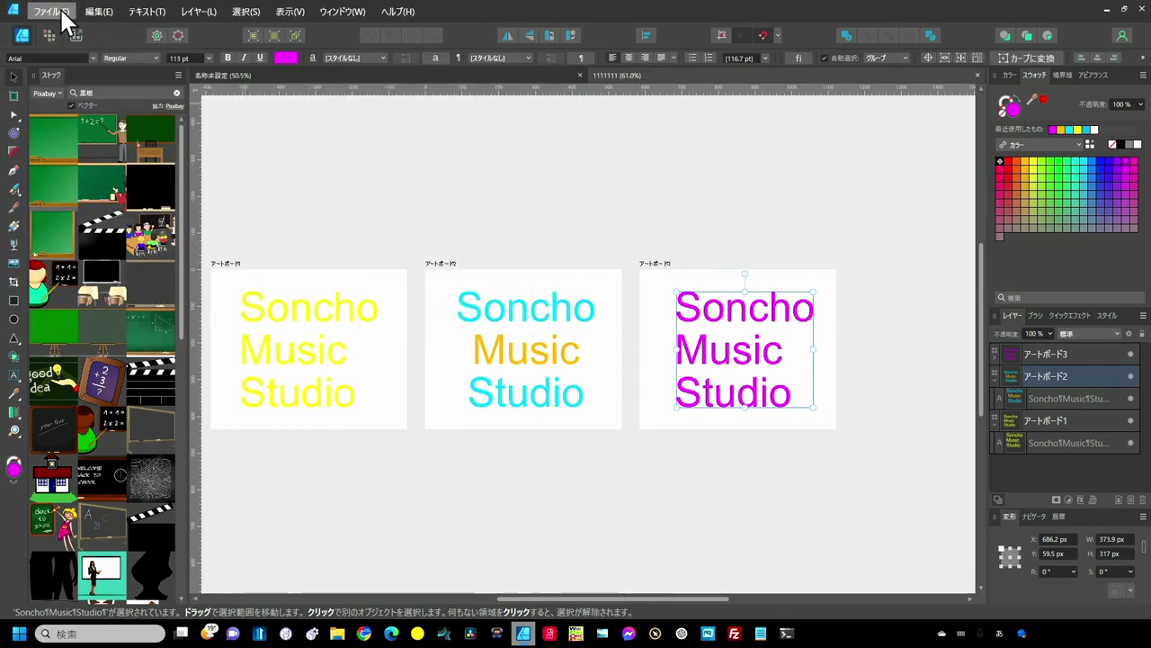
key("ctrl+n")
Create the new blank document and browse the Stock panel's images
left_click(819, 491)
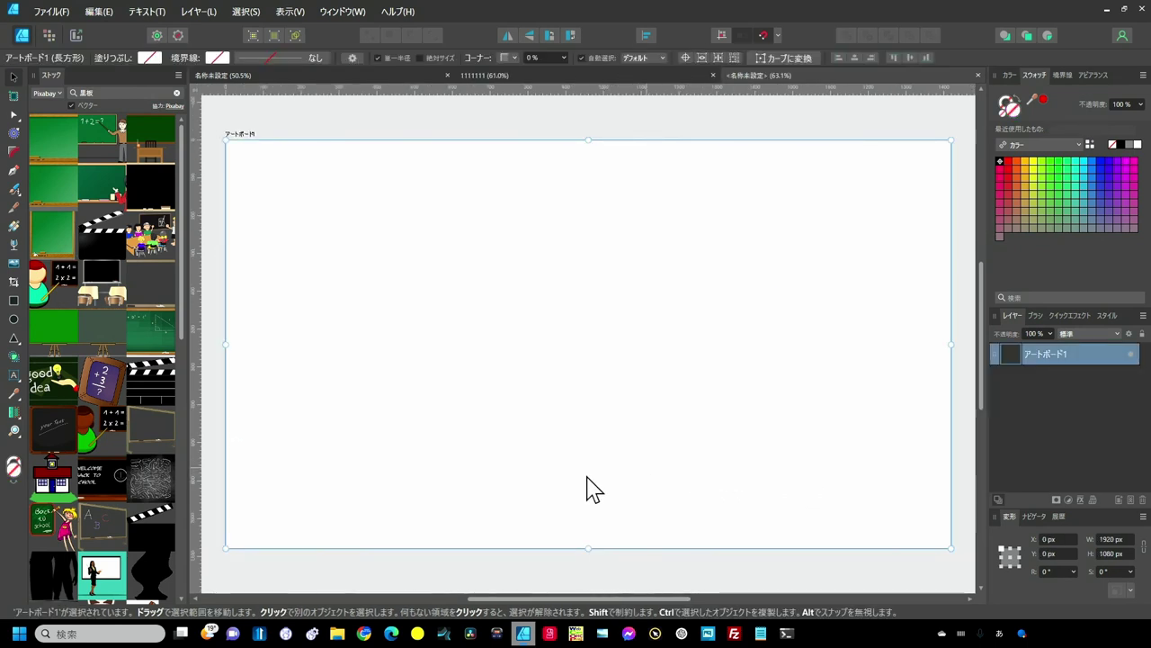
scroll(90, 527, "down", 2)
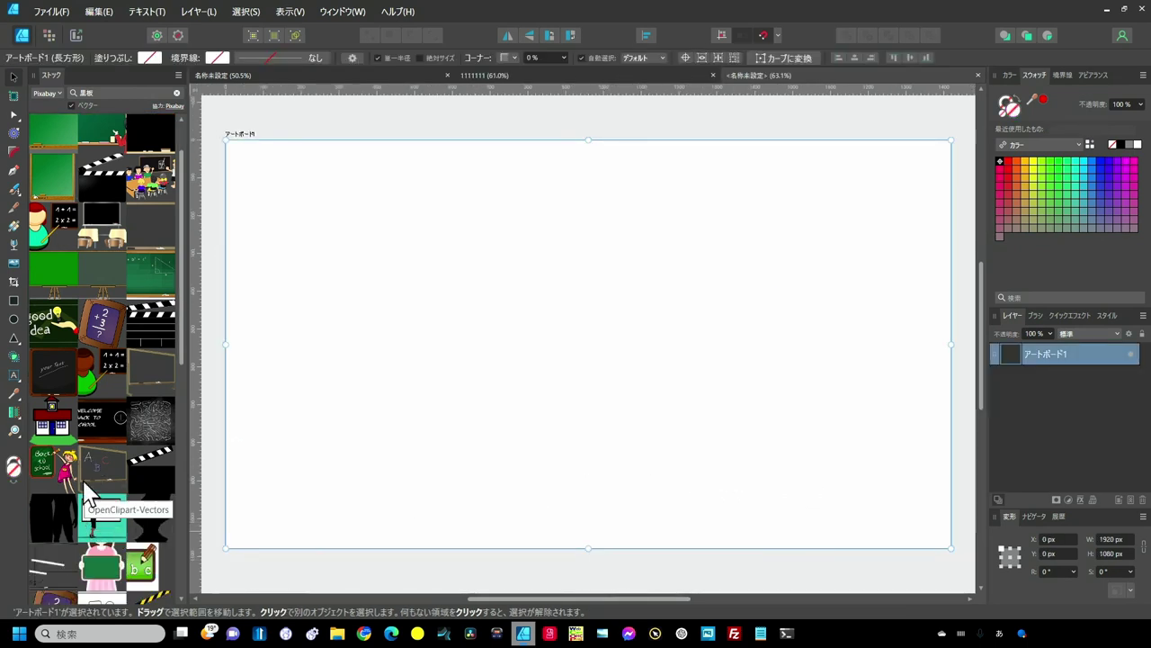
scroll(86, 513, "down", 1)
scroll(83, 493, "up", 1)
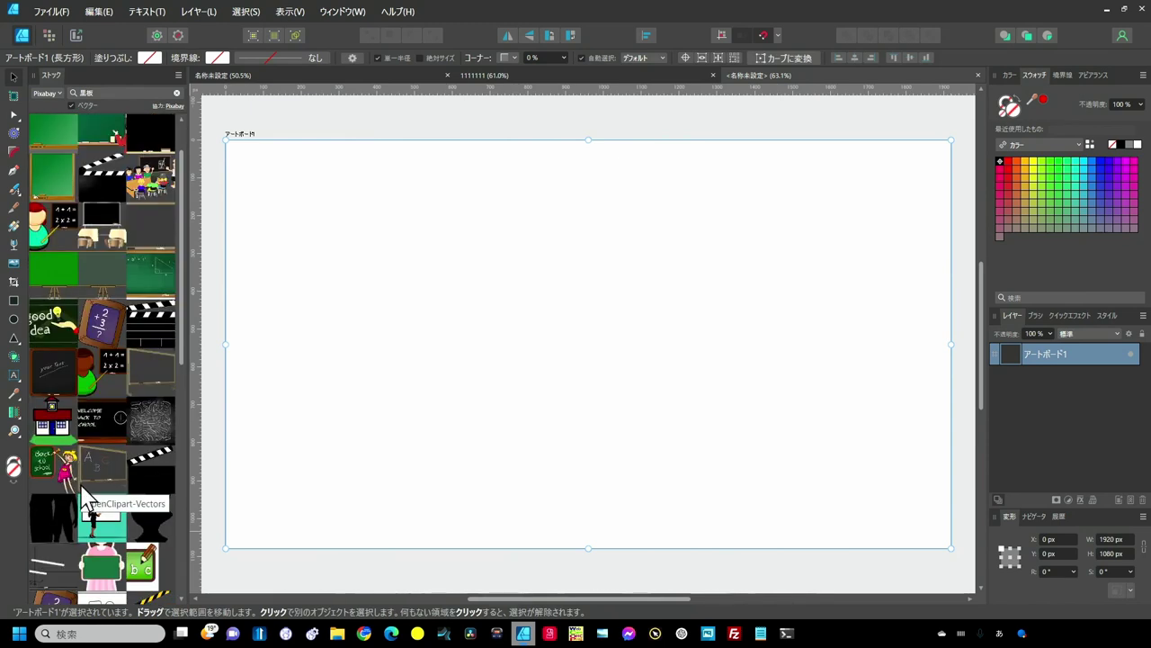
scroll(83, 495, "up", 3)
scroll(83, 495, "down", 2)
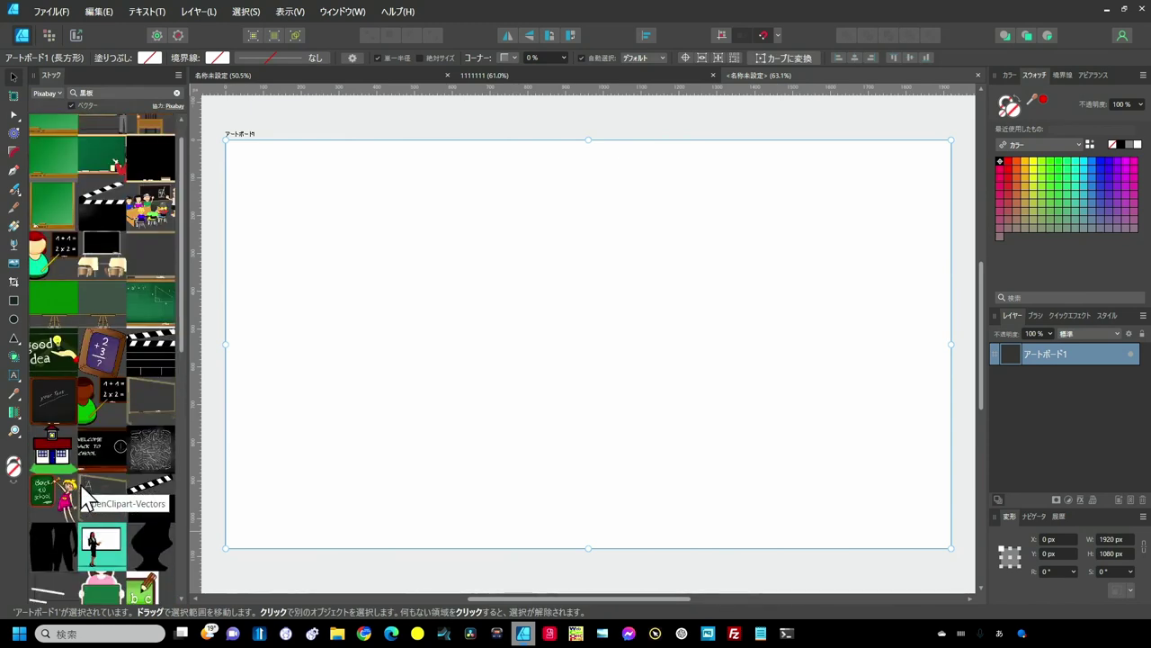
scroll(83, 493, "down", 1)
scroll(83, 493, "down", 1)
scroll(83, 493, "down", 1)
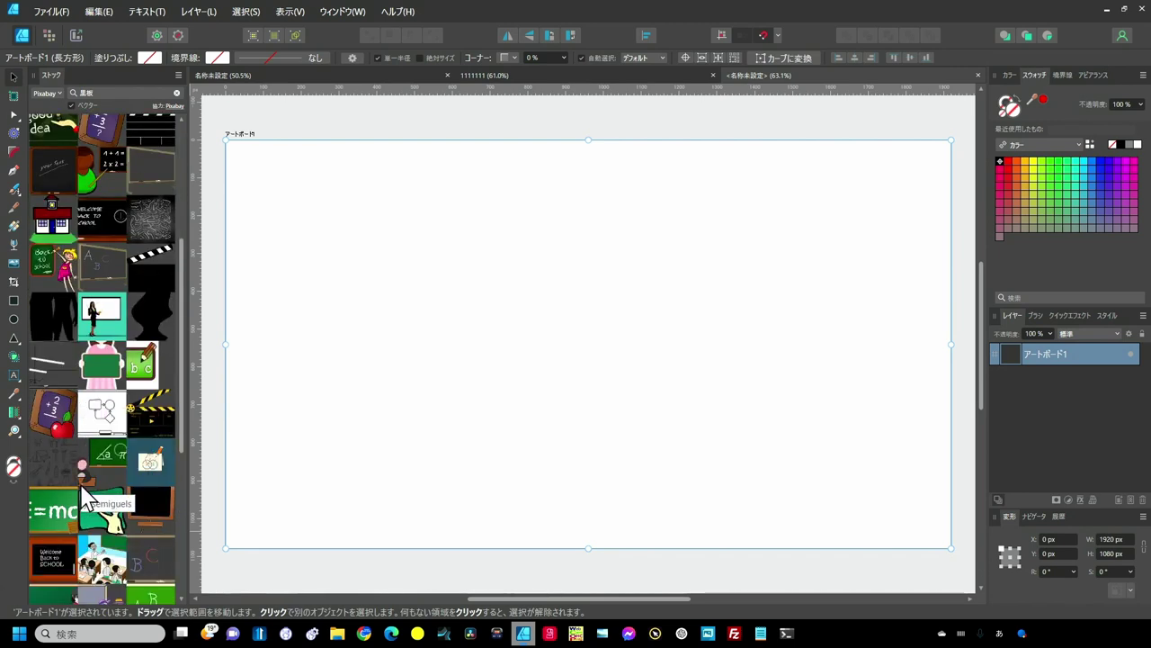
scroll(83, 493, "down", 4)
Place the stock chalkboard illustration on the artboard, resized to about 1221.2×843.5 px
left_click_drag(54, 287, 563, 291)
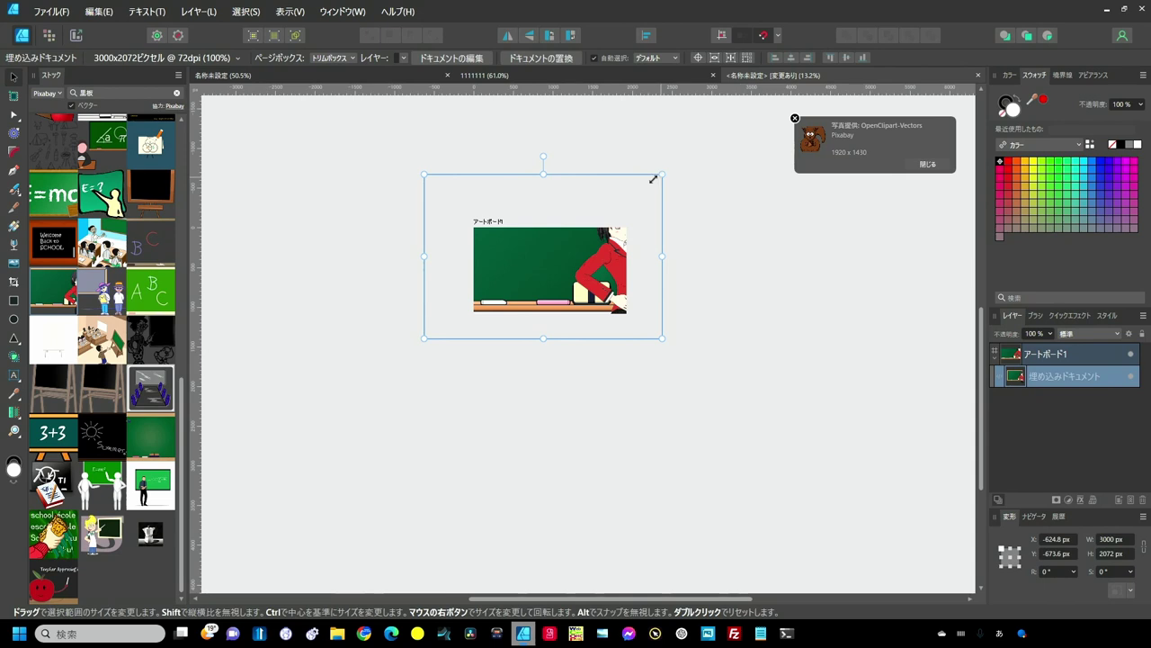
left_click_drag(653, 179, 517, 275)
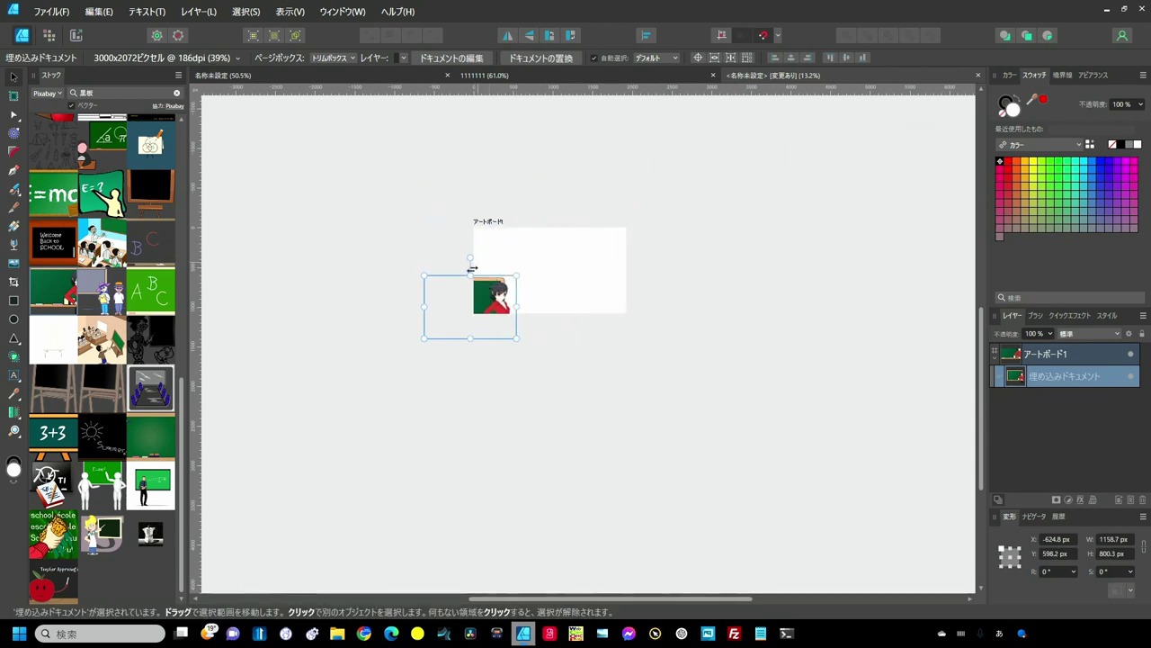
left_click_drag(457, 309, 538, 261)
scroll(538, 260, "up", 2)
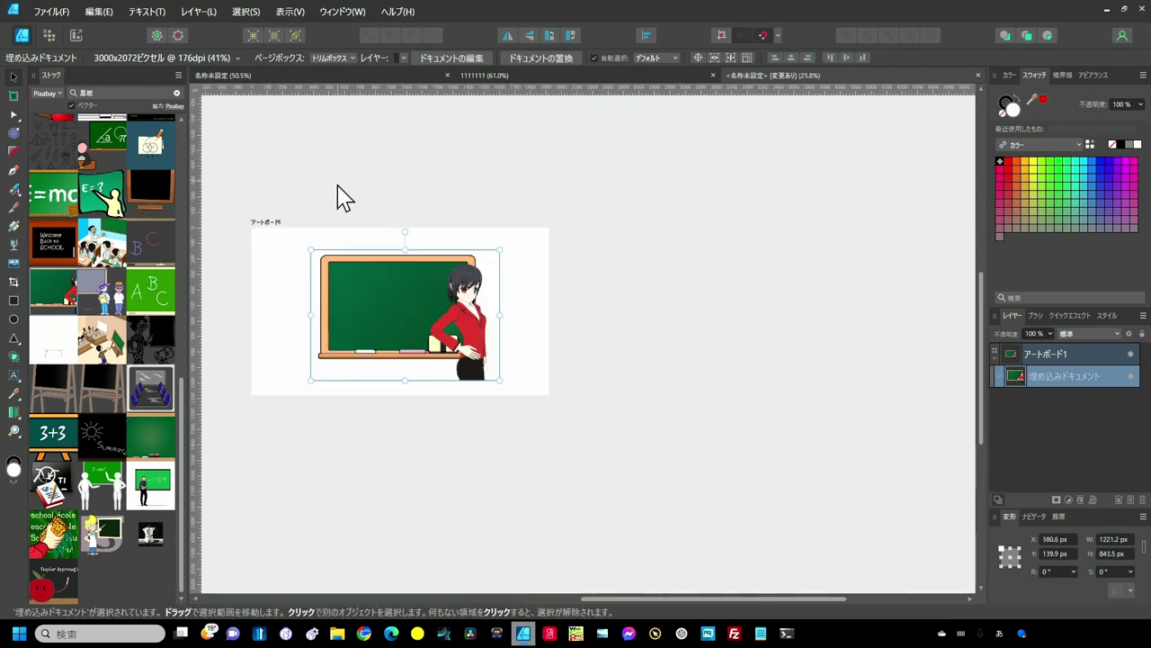
scroll(347, 249, "up", 2)
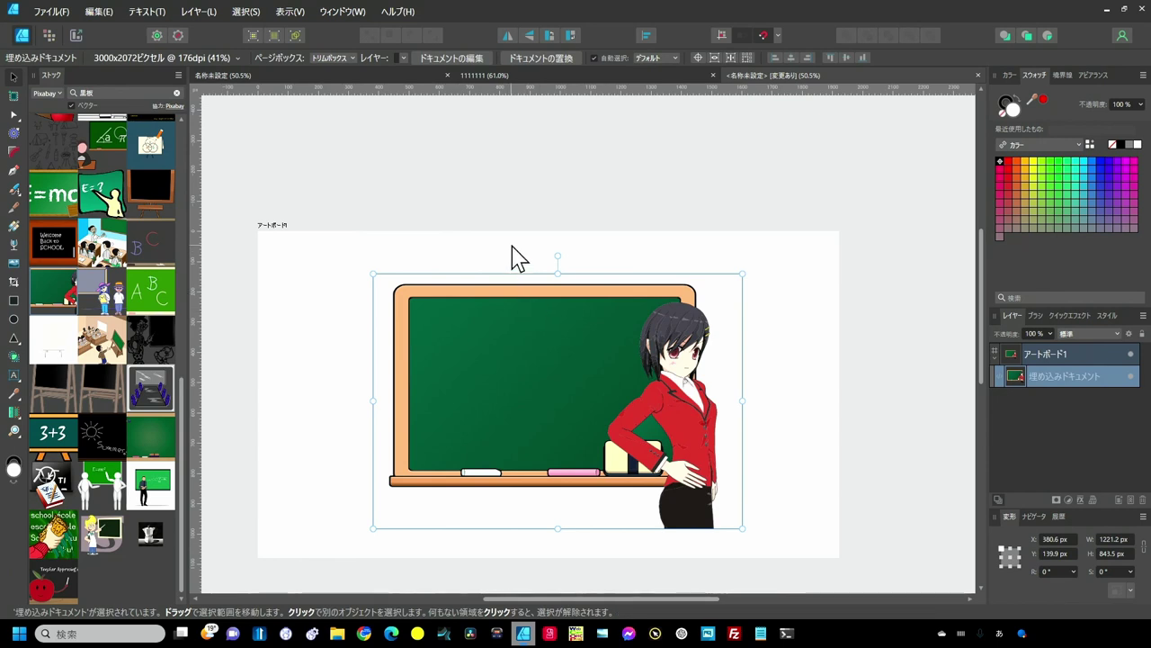
Switch to the Pixel persona and add a Live Perspective filter to the chalkboard image
left_click(511, 256)
left_click(493, 297)
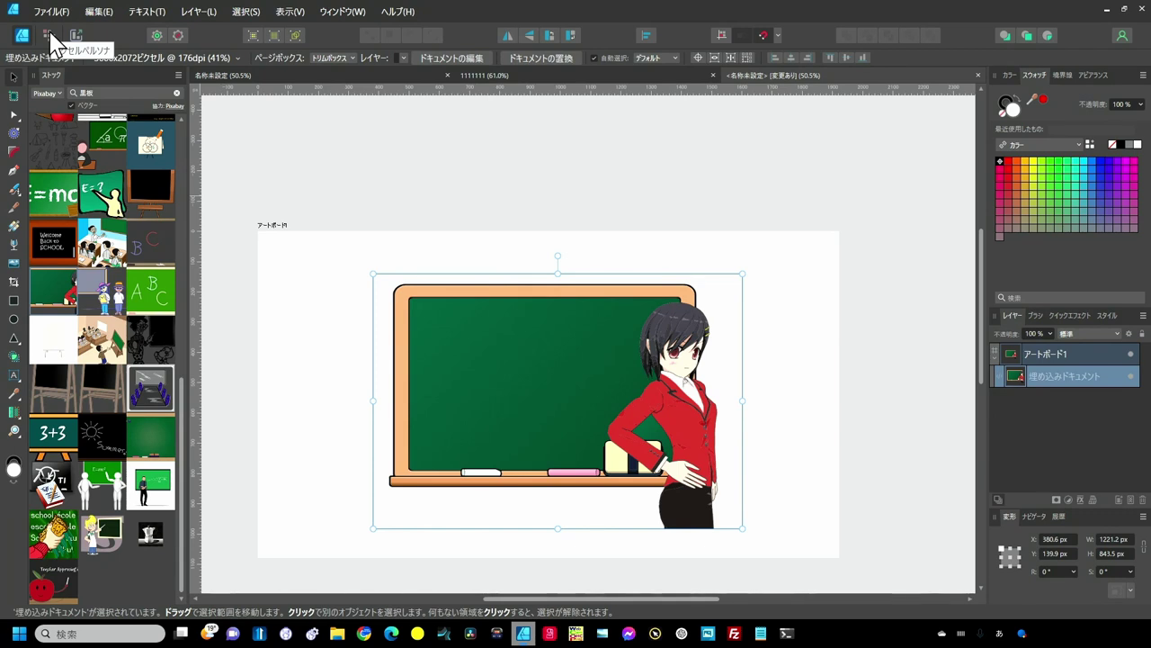
left_click(49, 34)
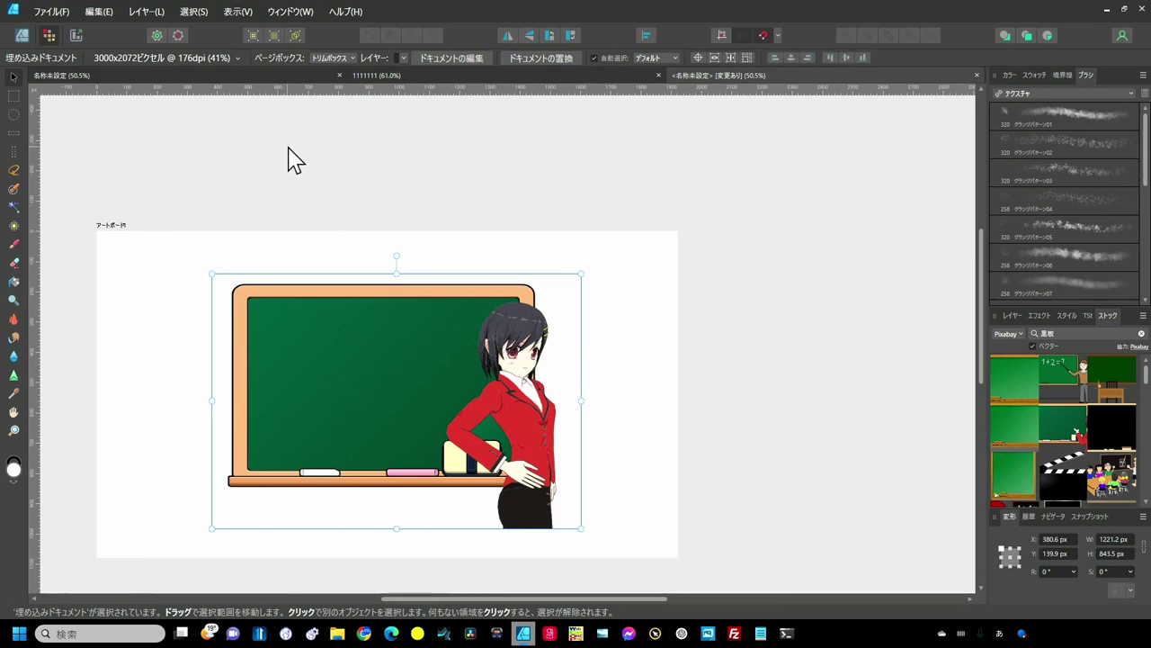
left_click(153, 11)
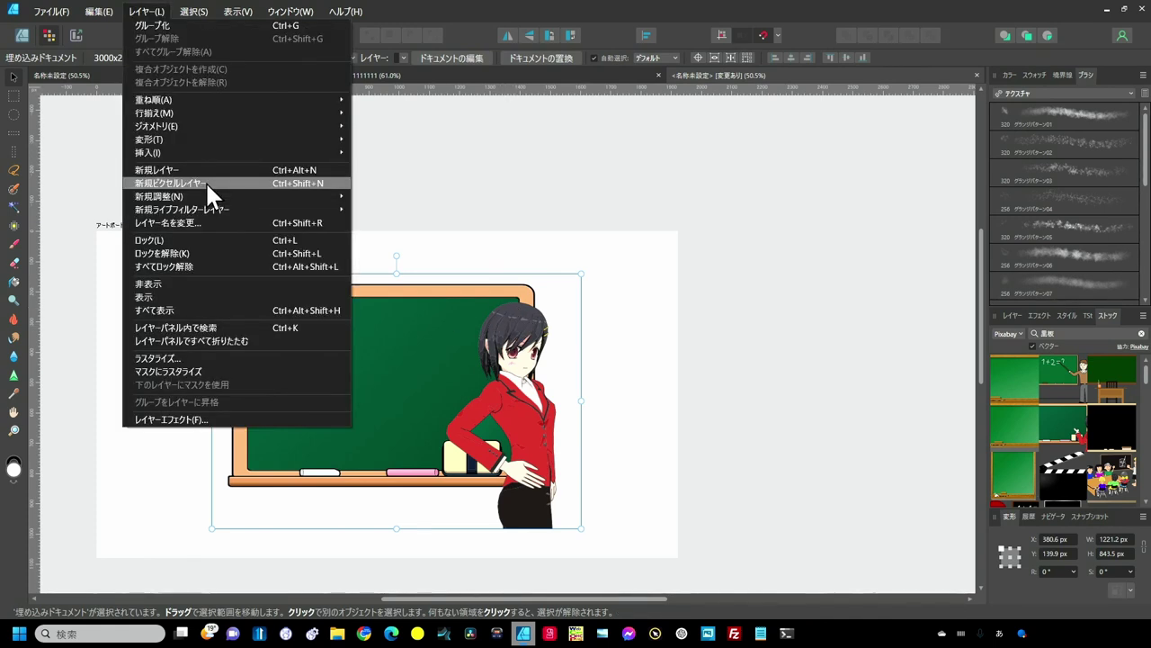
mouse_move(198, 209)
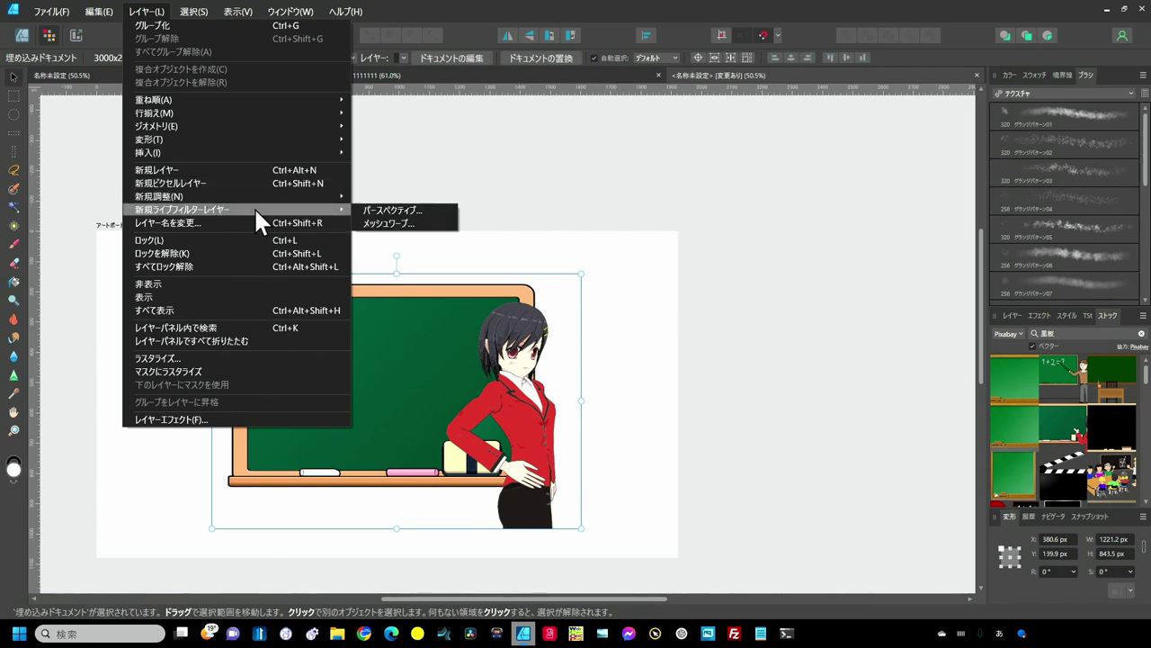
left_click(380, 212)
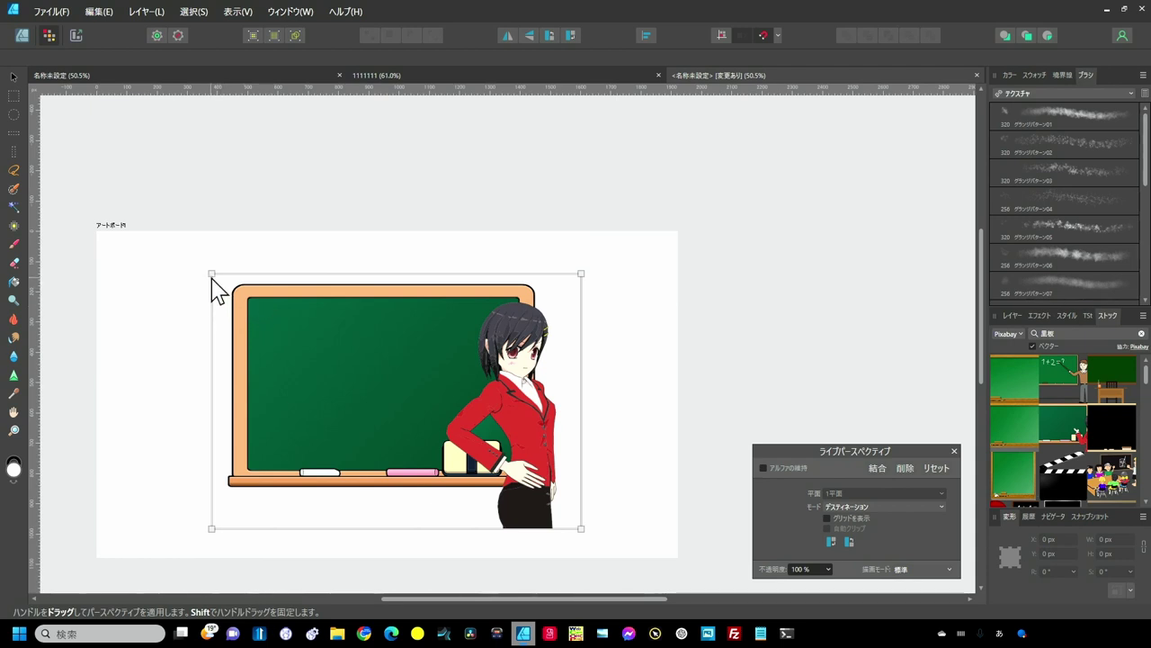
Warp the image: left corners outward, lower-right corner down, upper-right corner up
left_click_drag(213, 277, 180, 275)
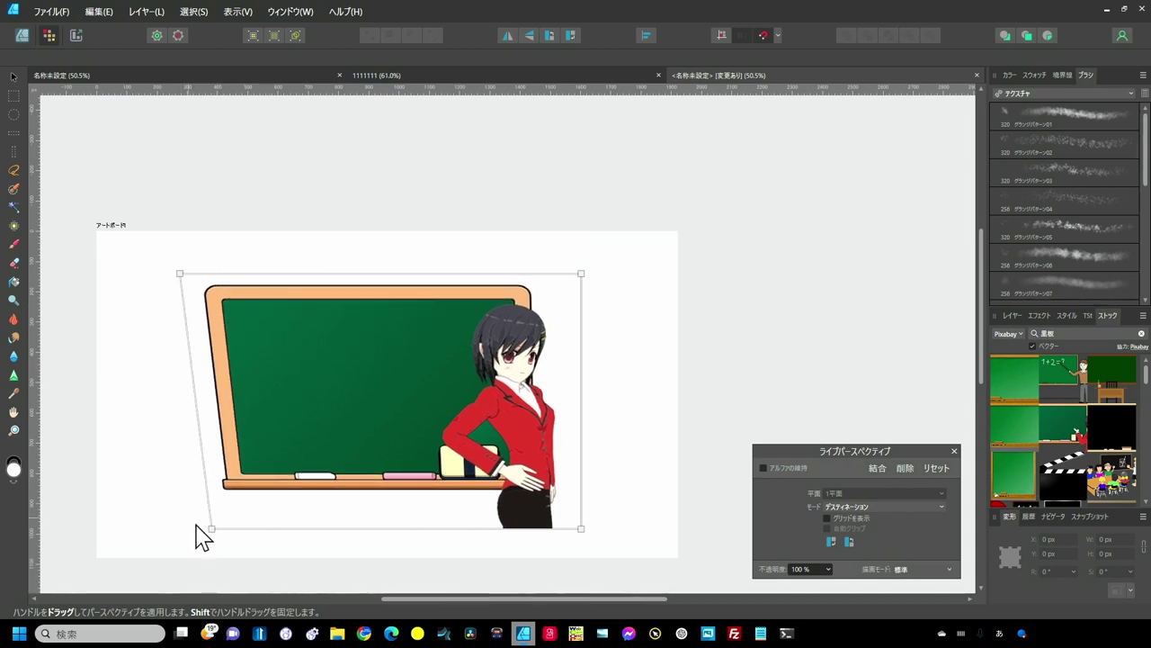
mouse_move(211, 529)
left_mouse_down()
mouse_move(181, 494)
mouse_move(180, 473)
left_mouse_up()
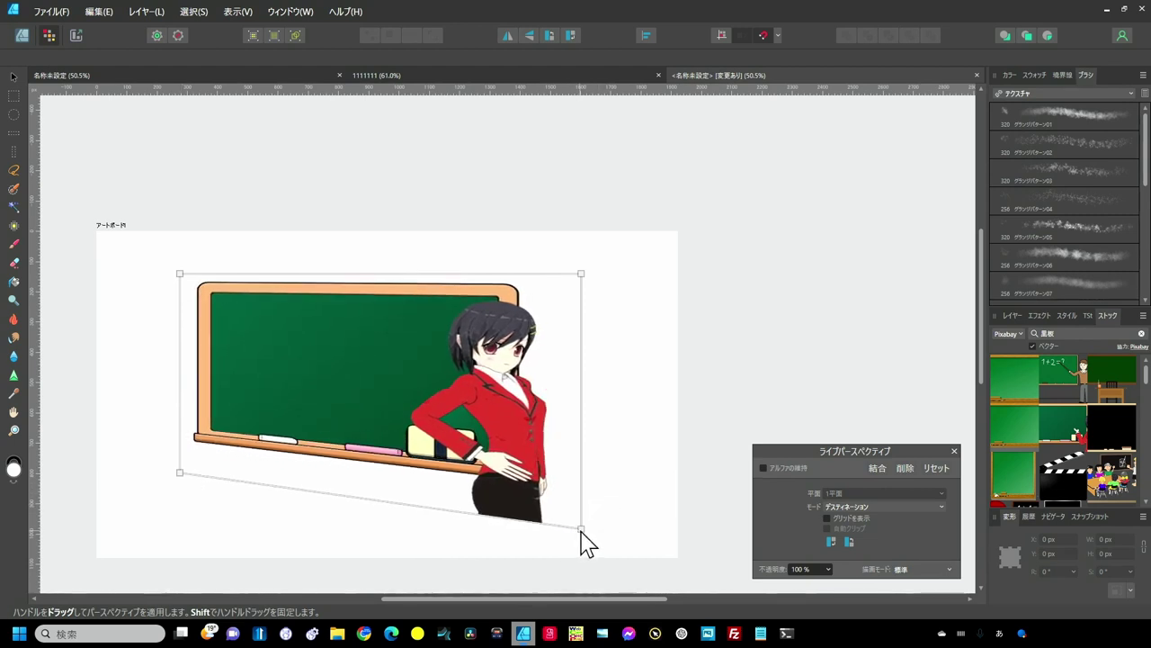
left_click_drag(580, 530, 582, 541)
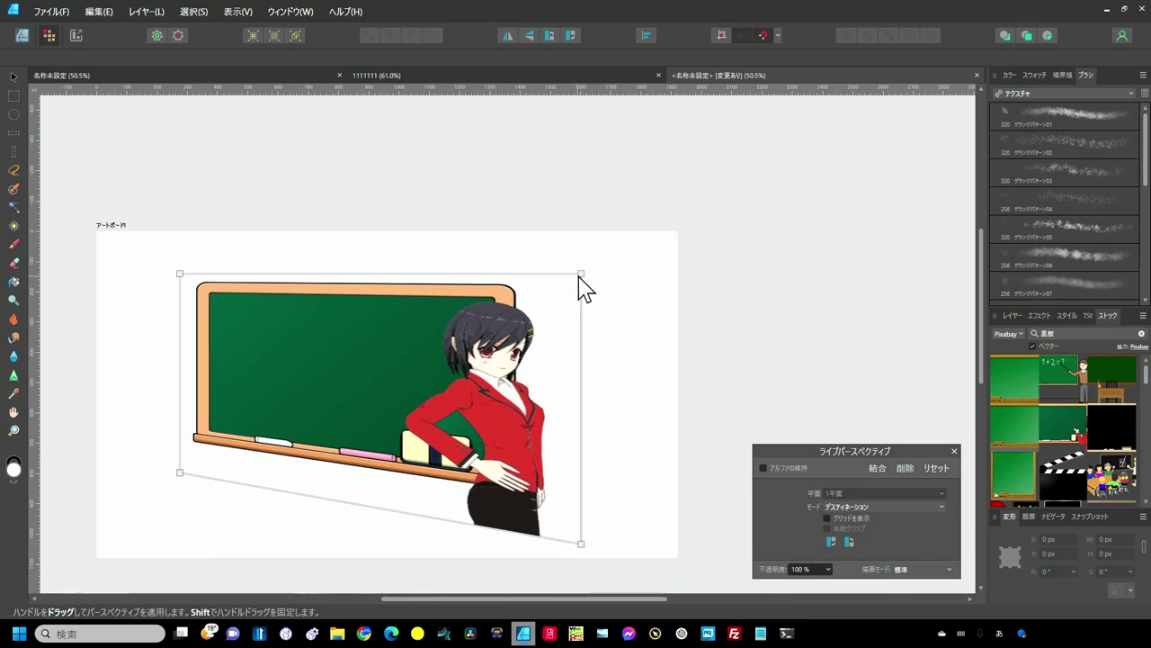
left_click_drag(580, 275, 581, 247)
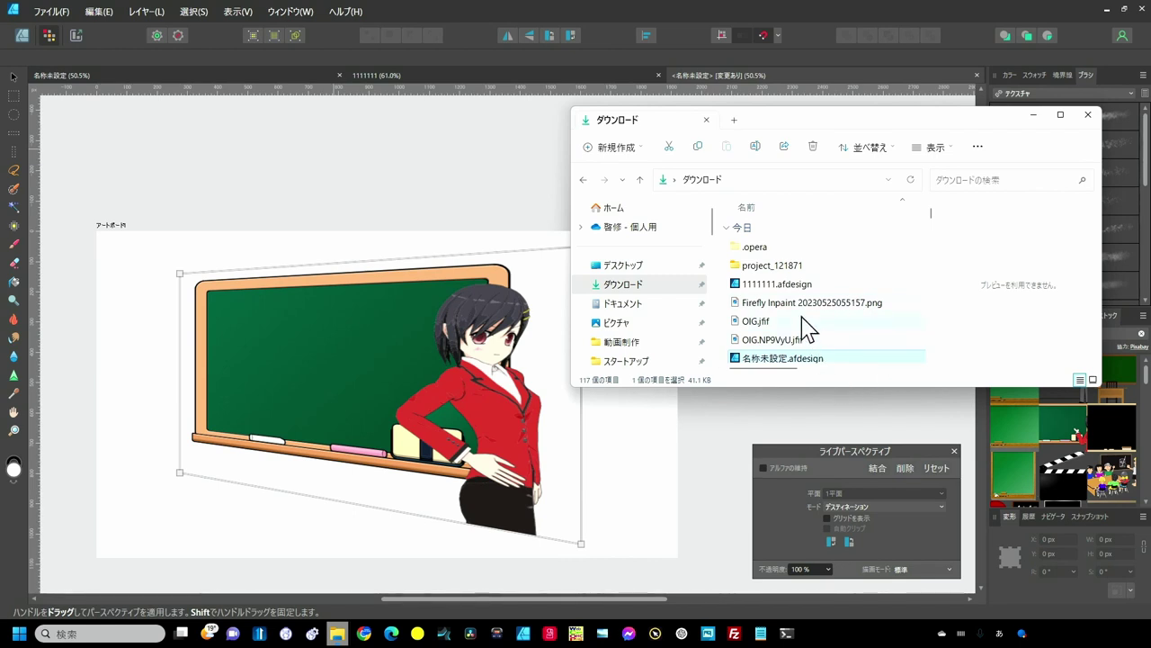
Drag 1111111.afdesign from the Downloads folder onto the chalkboard on the canvas
left_click(796, 286)
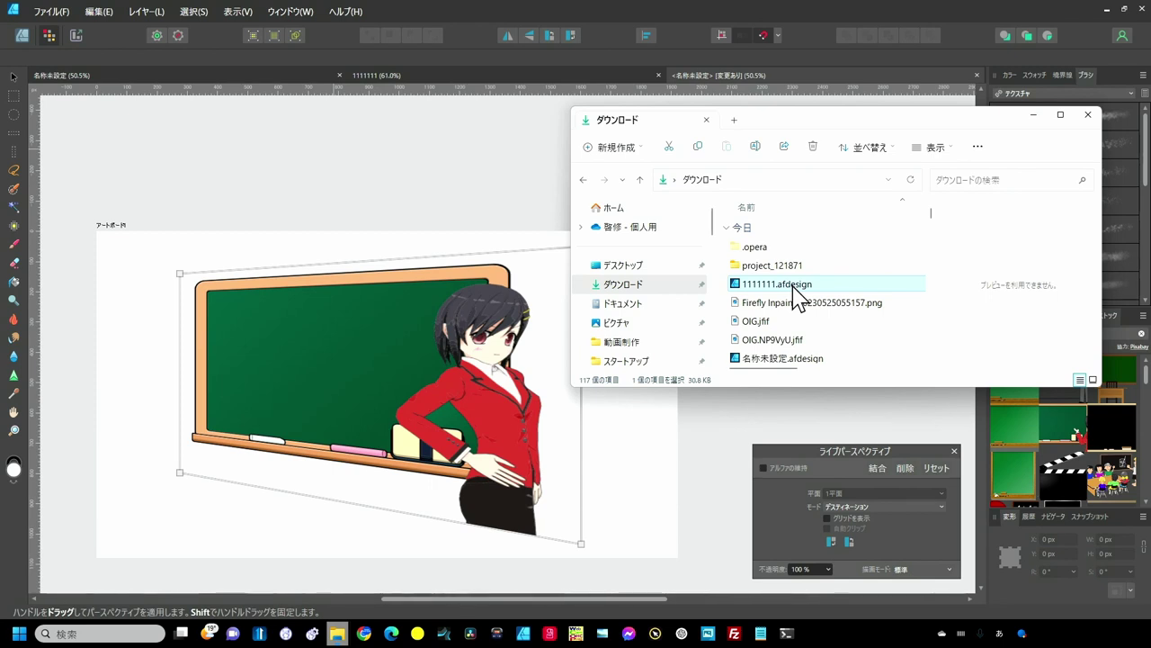
left_click_drag(794, 290, 286, 353)
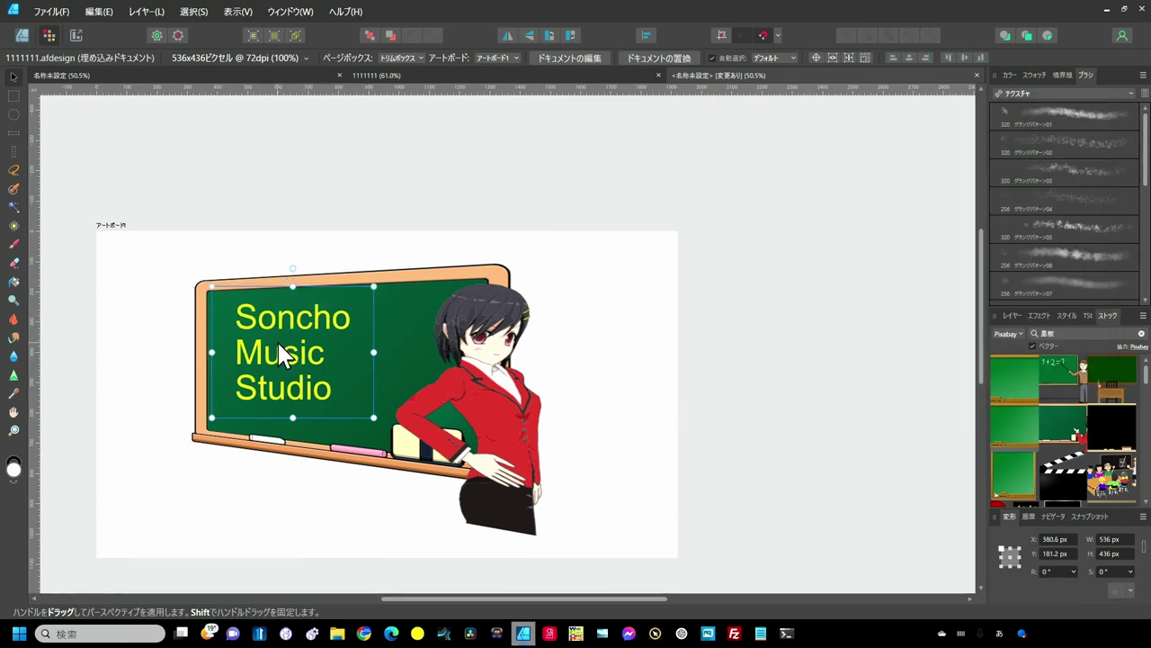
Add a Live Perspective filter to the Soncho Music Studio text and drag its corners to match the blackboard
left_click(166, 7)
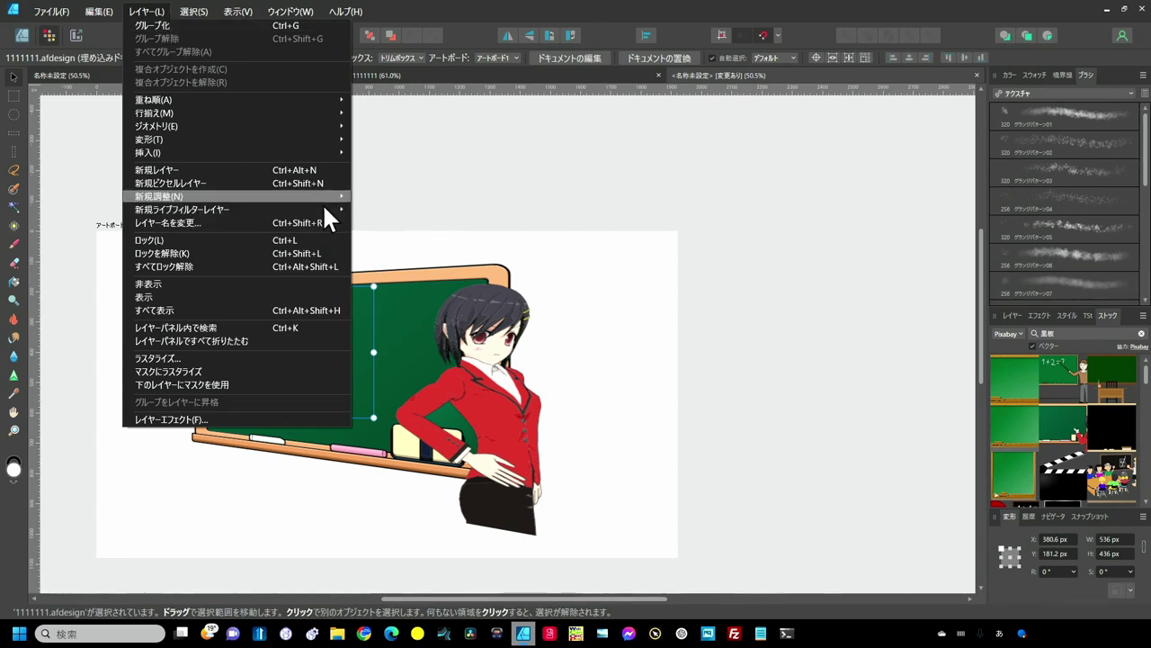
mouse_move(182, 209)
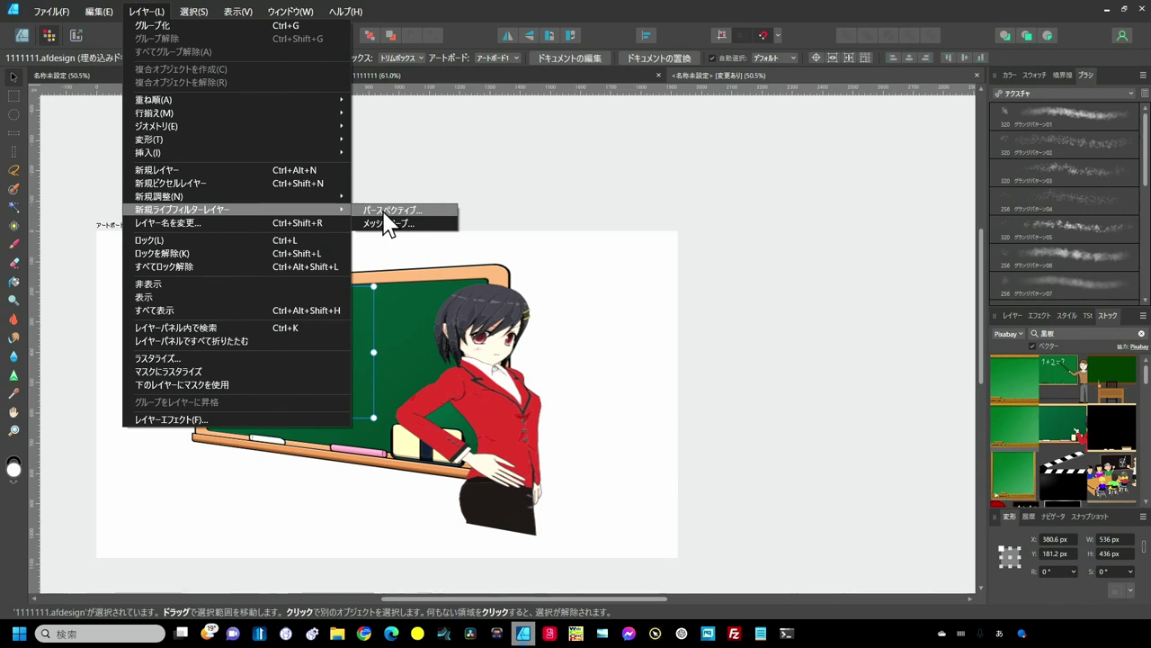
left_click(383, 213)
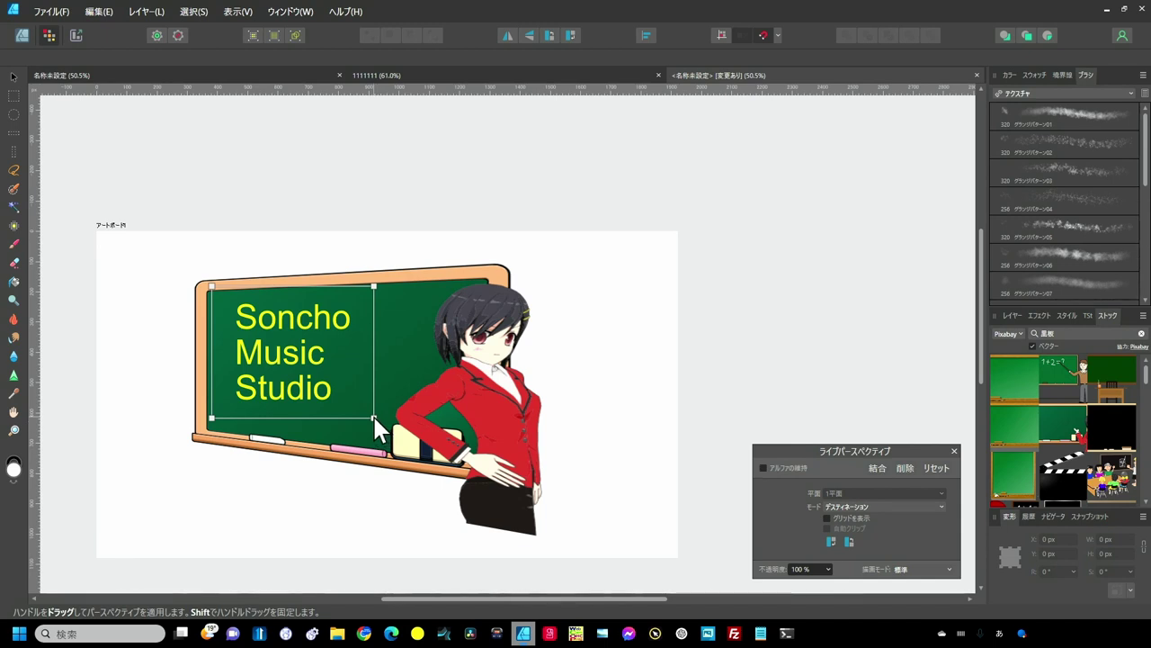
left_click_drag(373, 416, 430, 452)
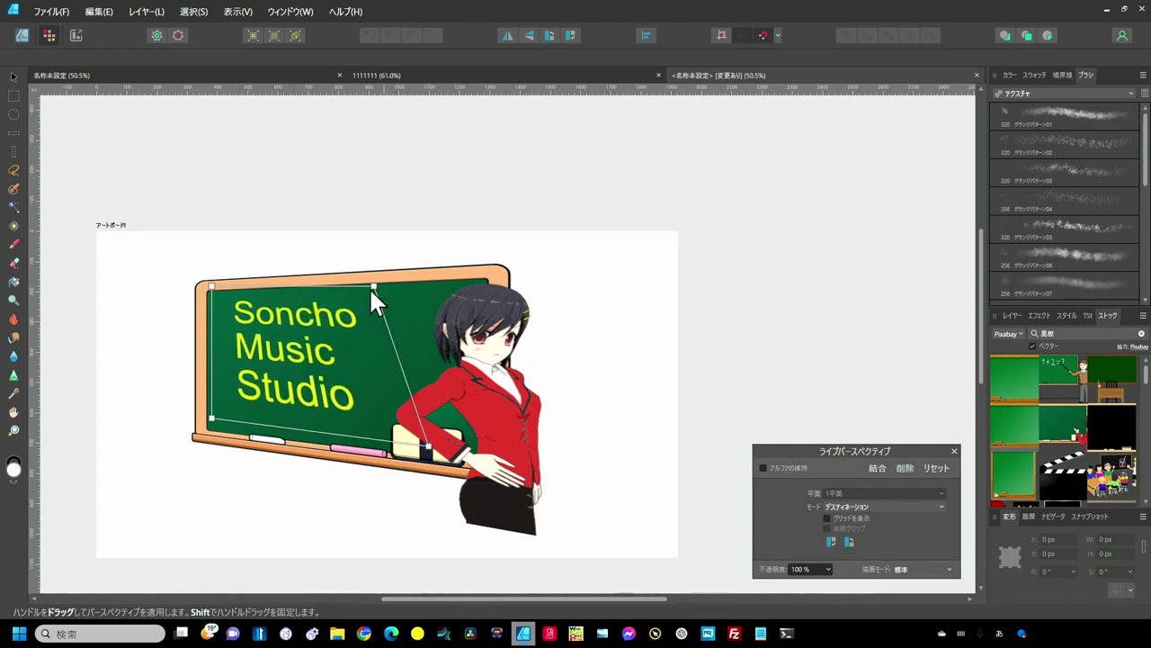
left_click_drag(372, 284, 429, 275)
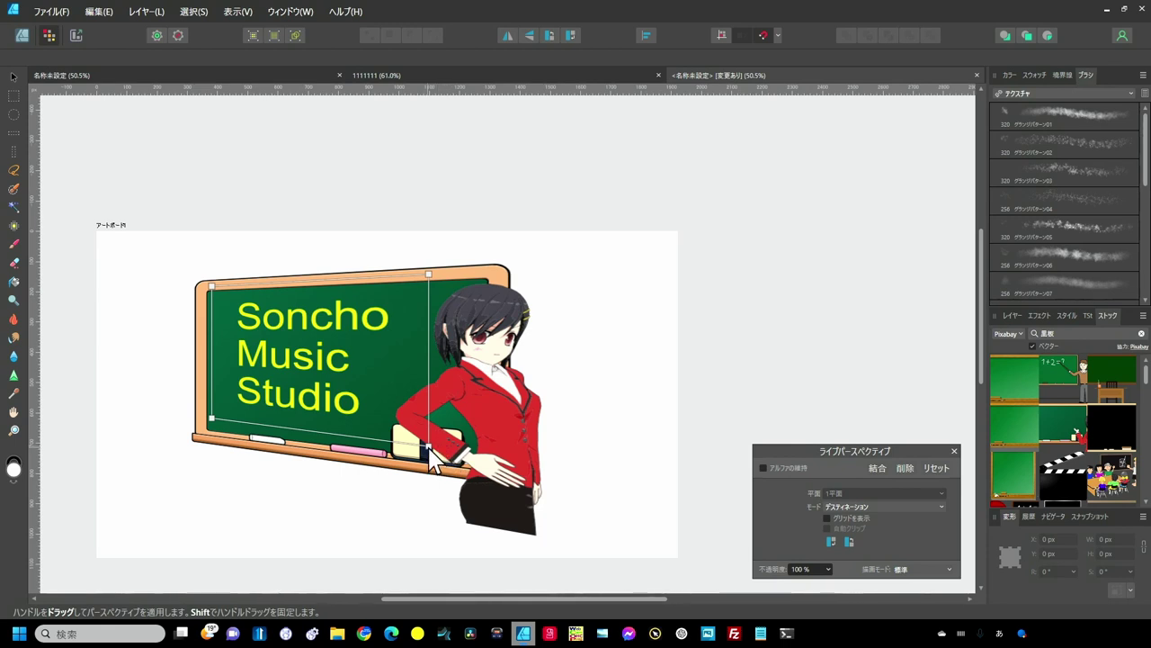
left_click_drag(429, 447, 432, 454)
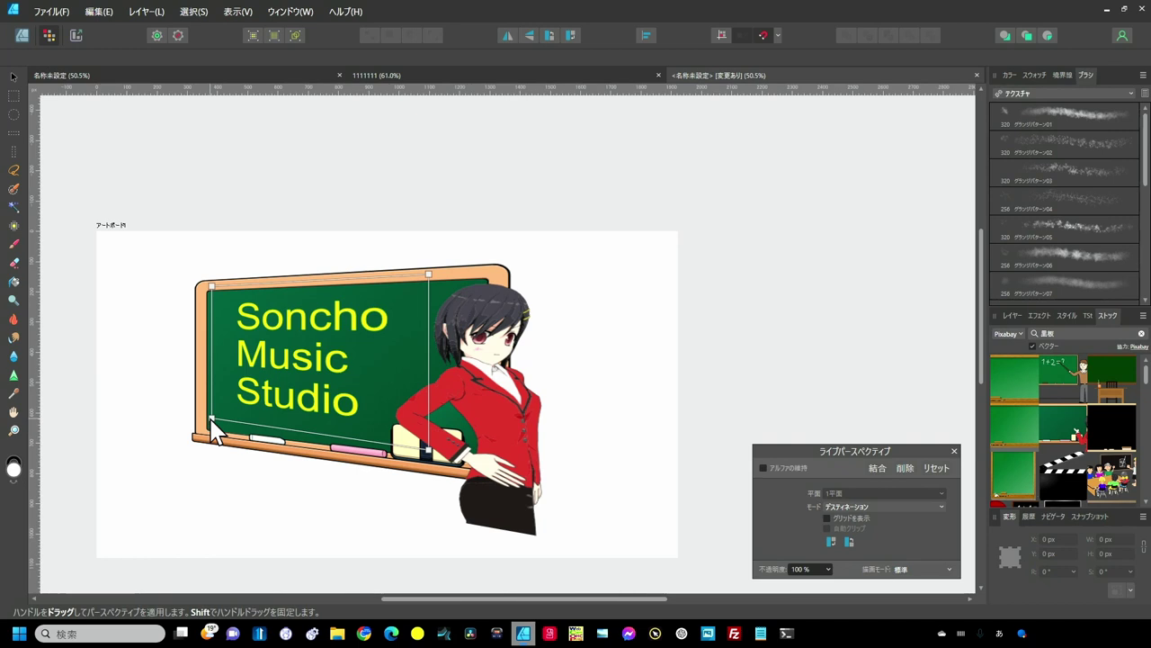
left_click_drag(210, 416, 211, 427)
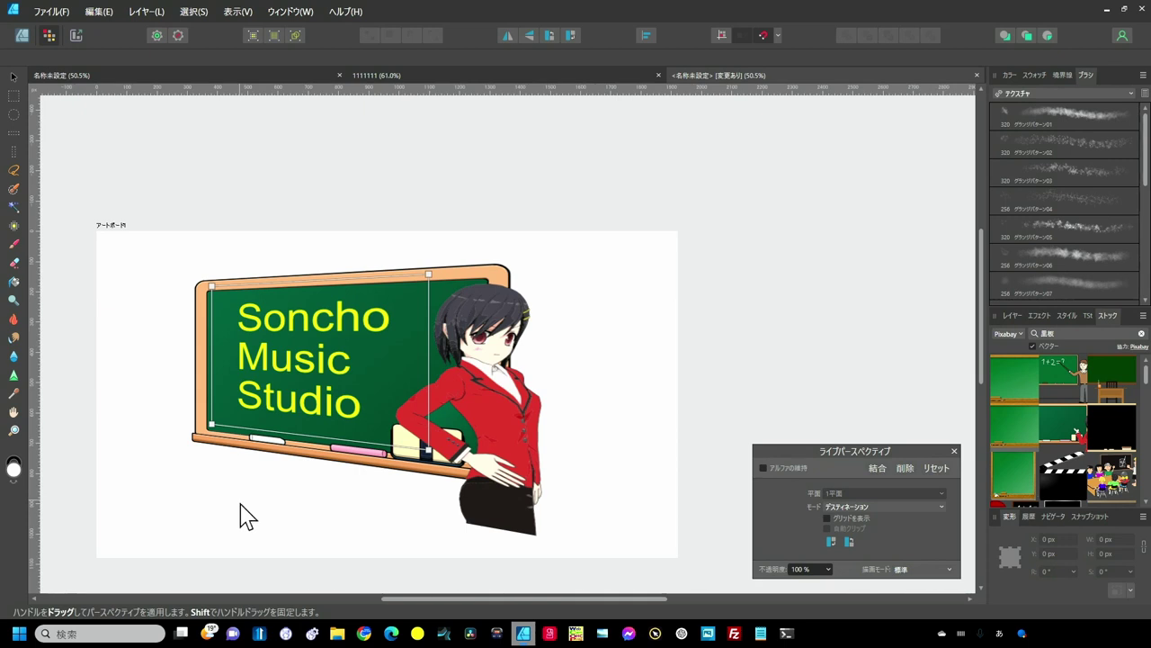
left_click(14, 78)
left_click_drag(135, 163, 432, 513)
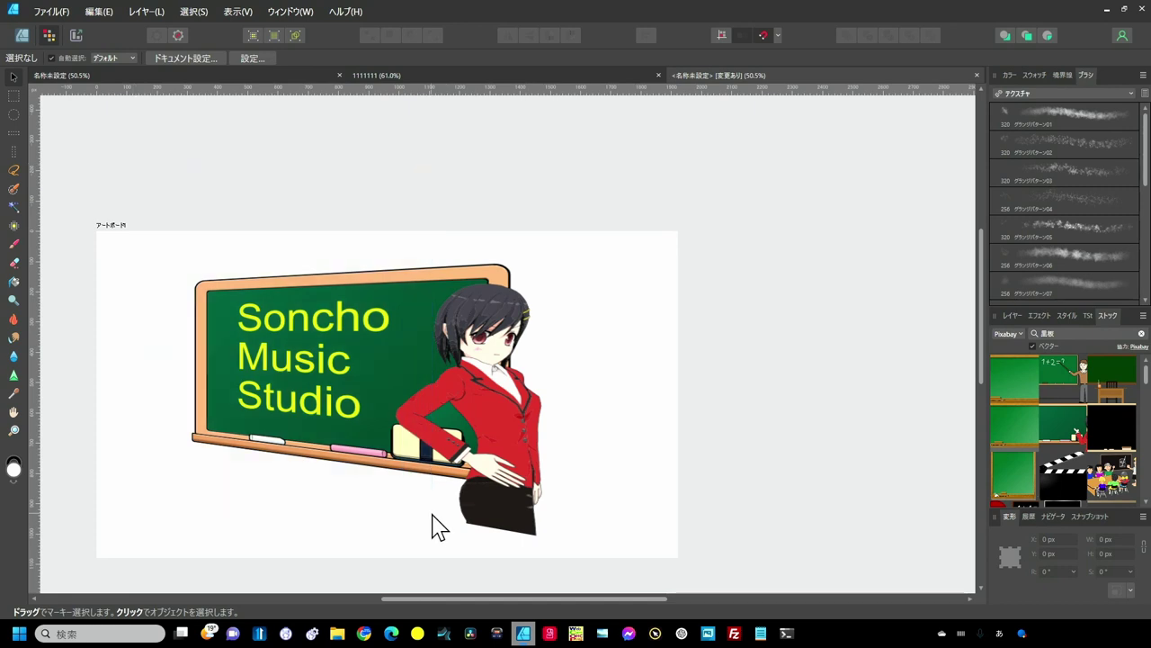
left_click(316, 355)
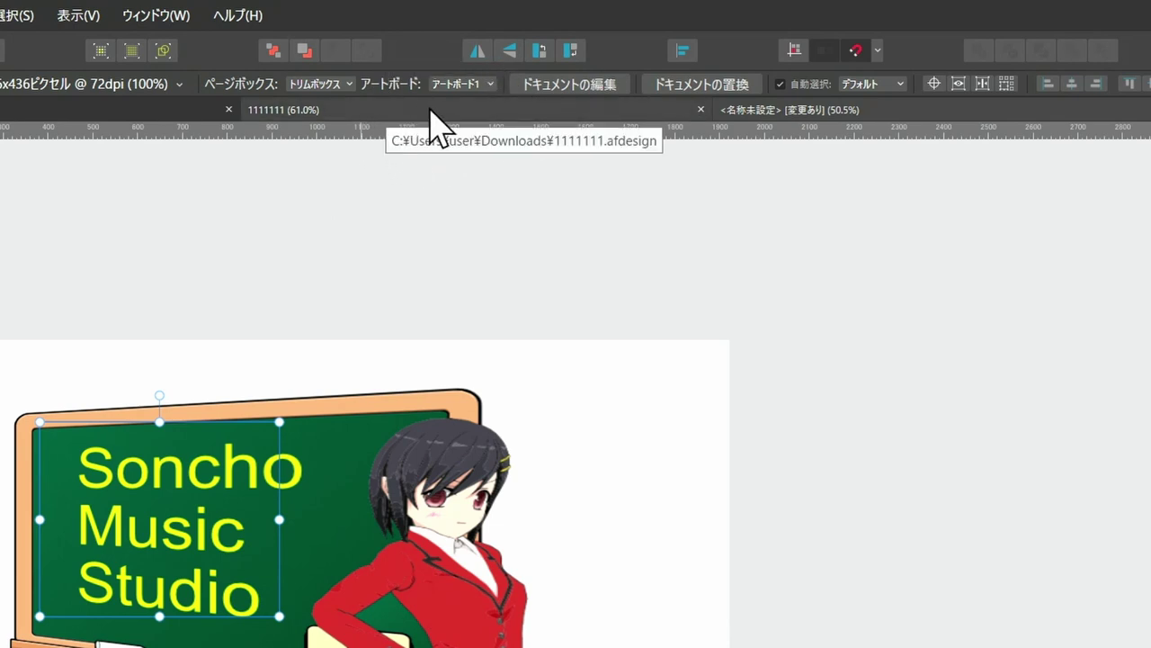
left_click(490, 83)
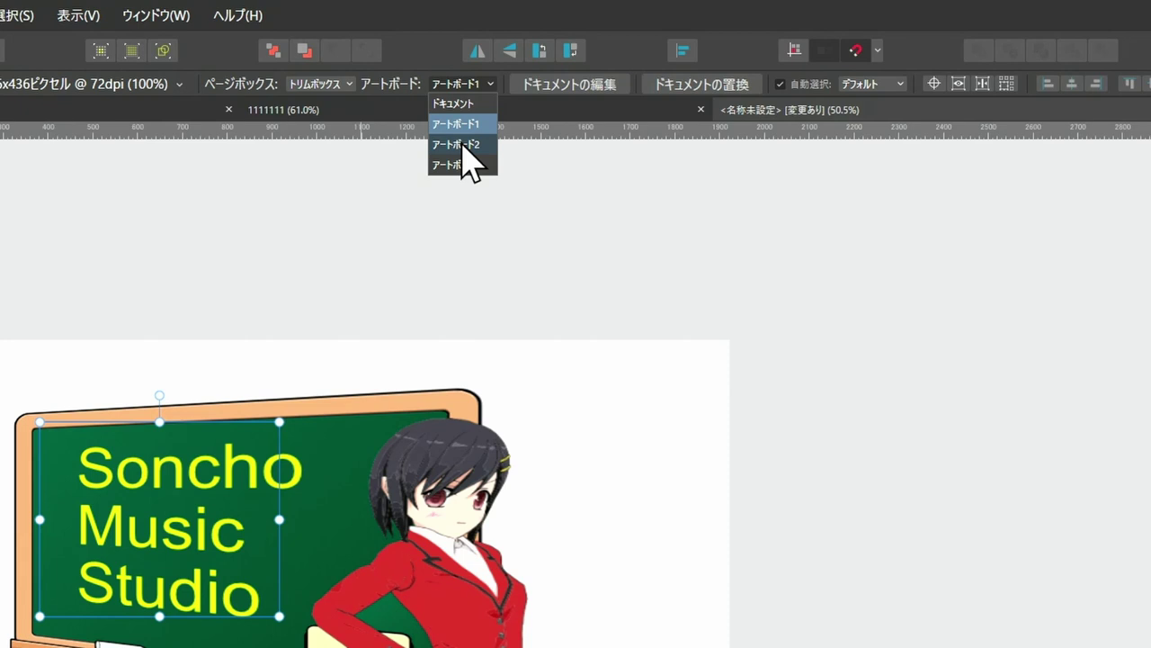
left_click(462, 145)
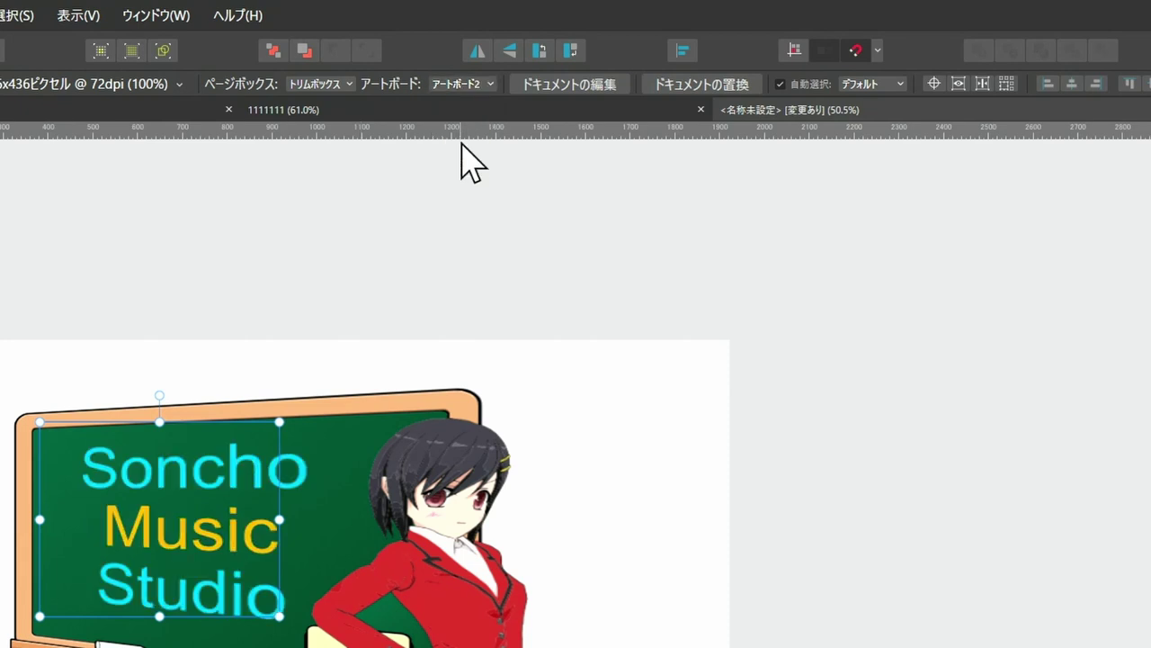
left_click(484, 85)
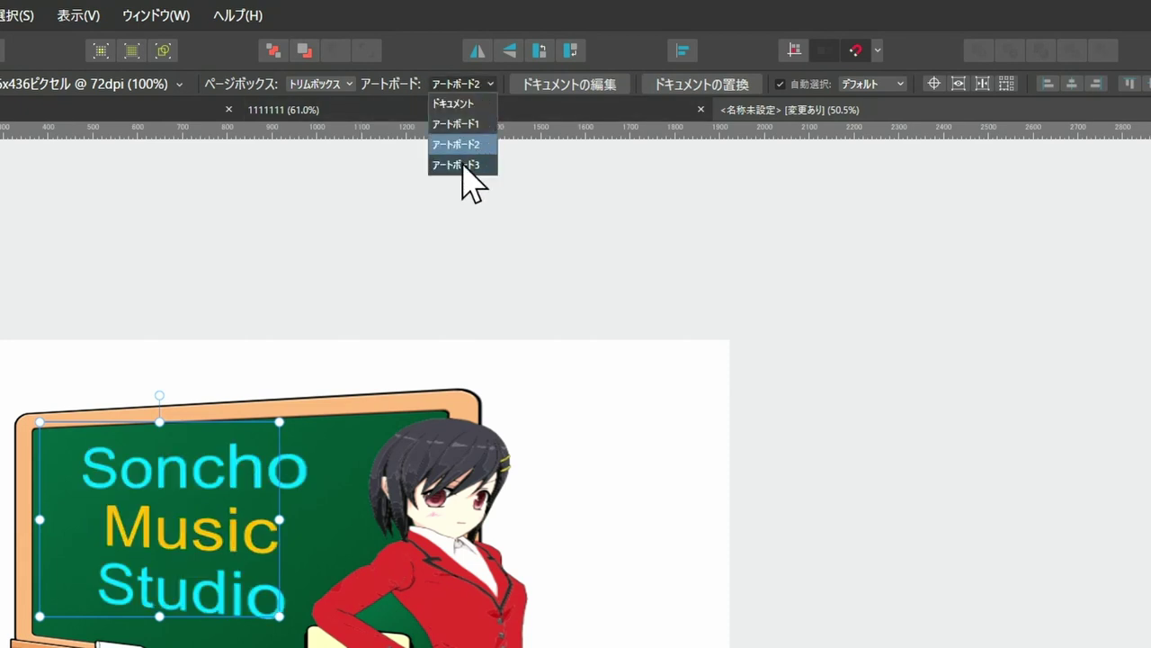
left_click(462, 166)
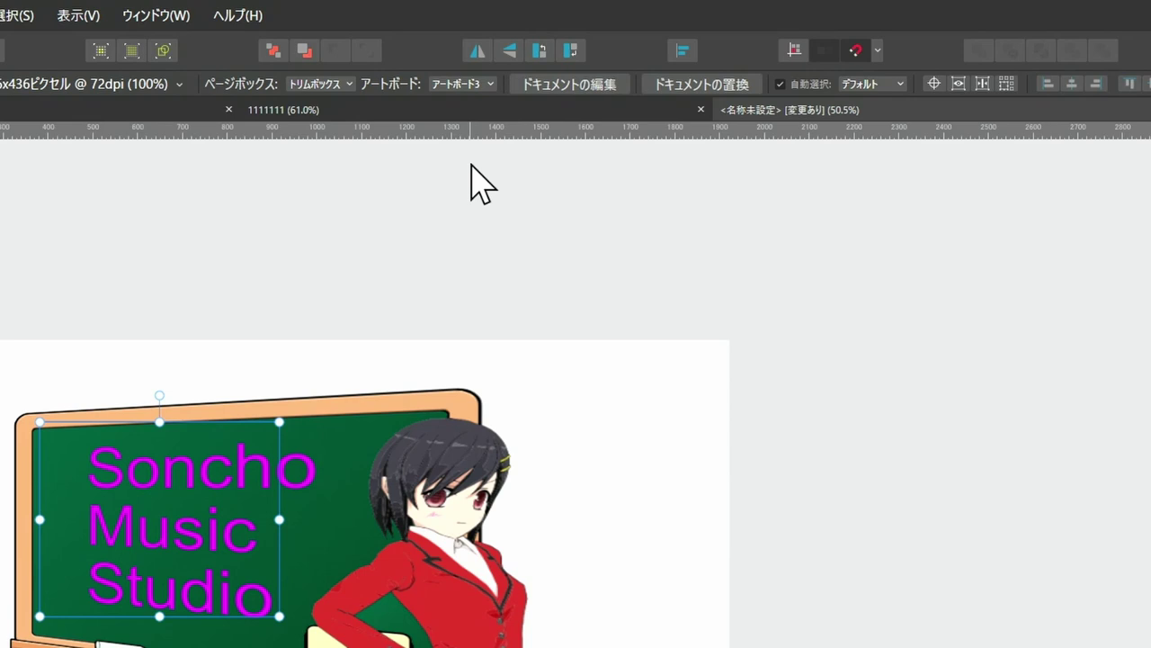
left_click(491, 85)
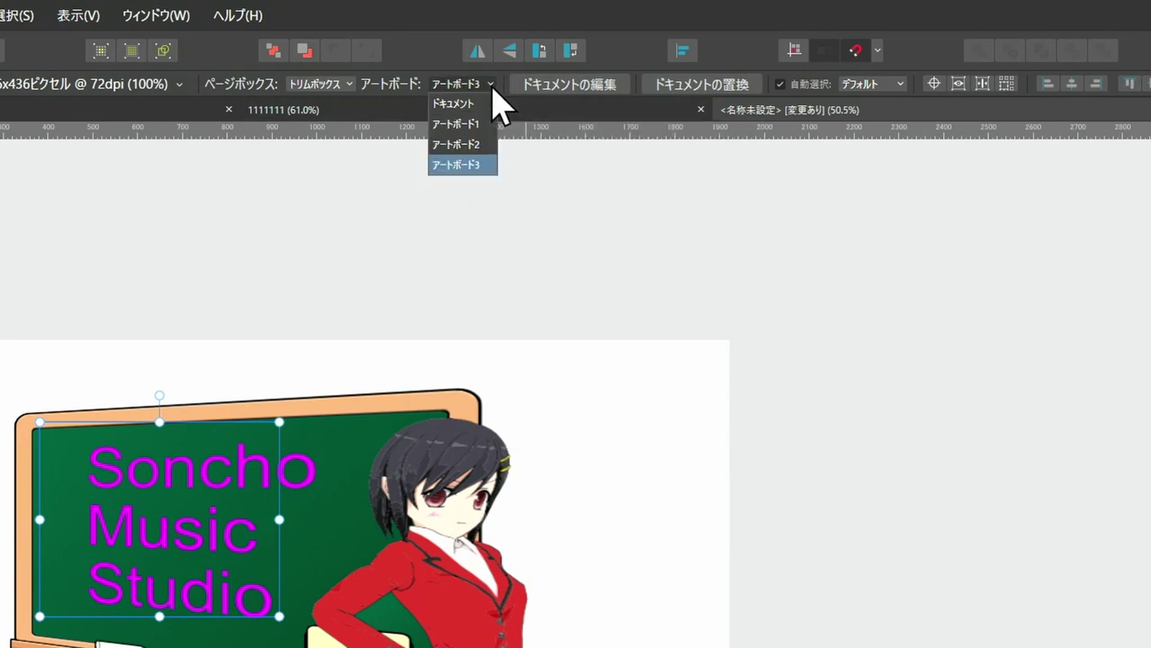
left_click(469, 123)
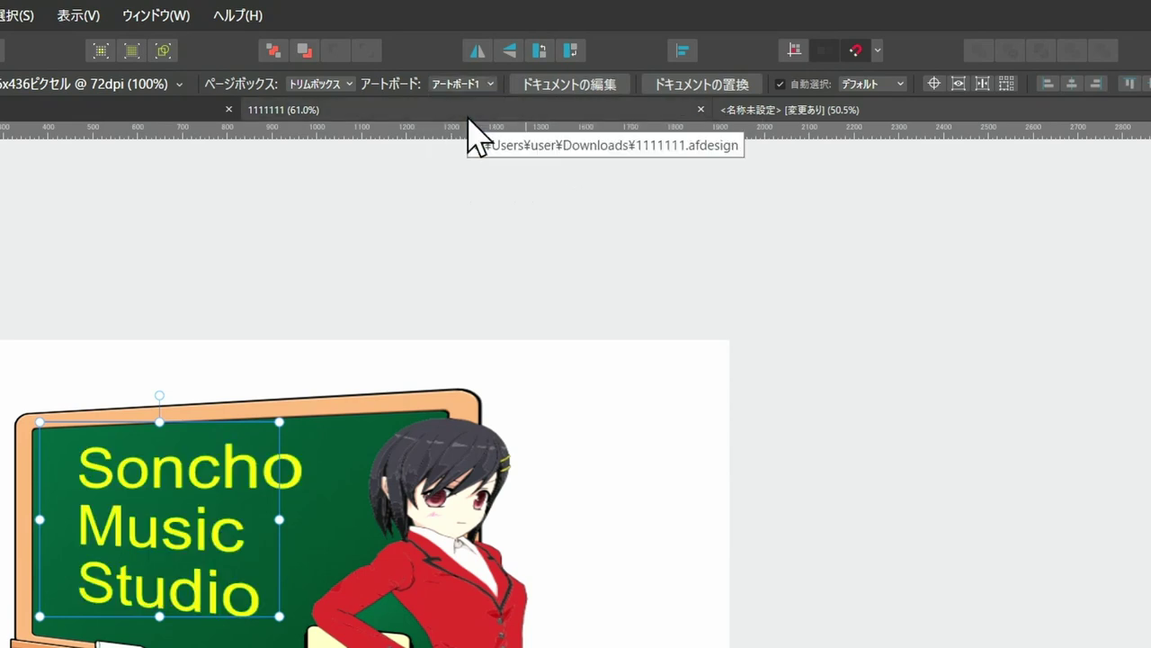
left_click(402, 186)
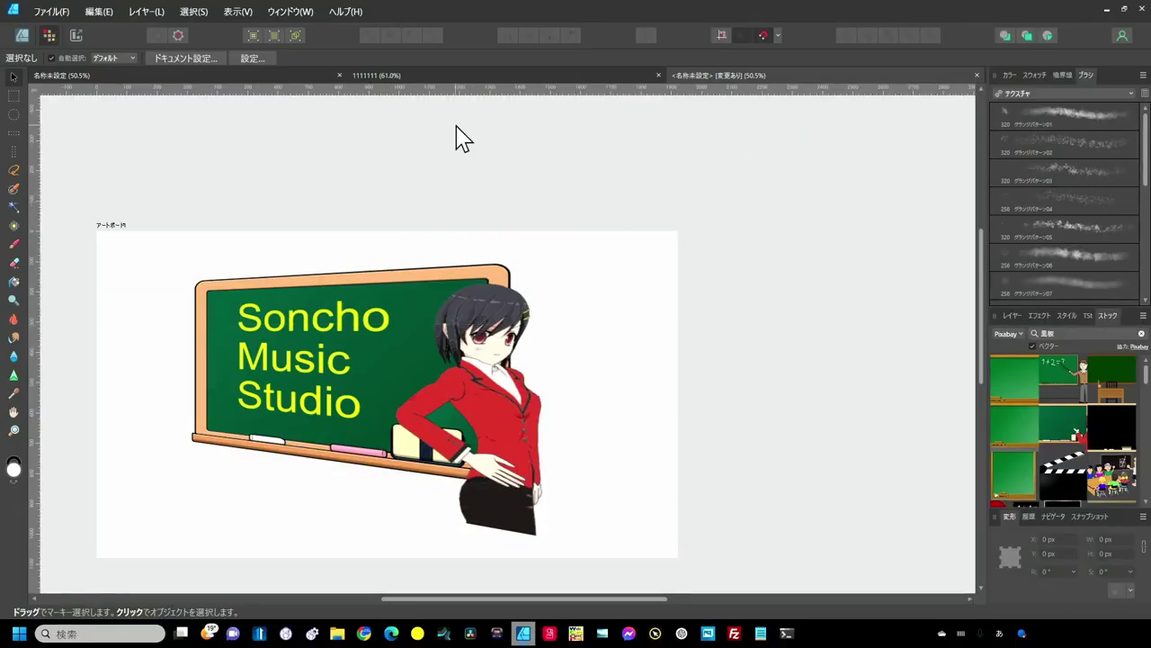
Delete everything from the artboard in the Designer persona and search the Stock panel for 花
left_click(22, 36)
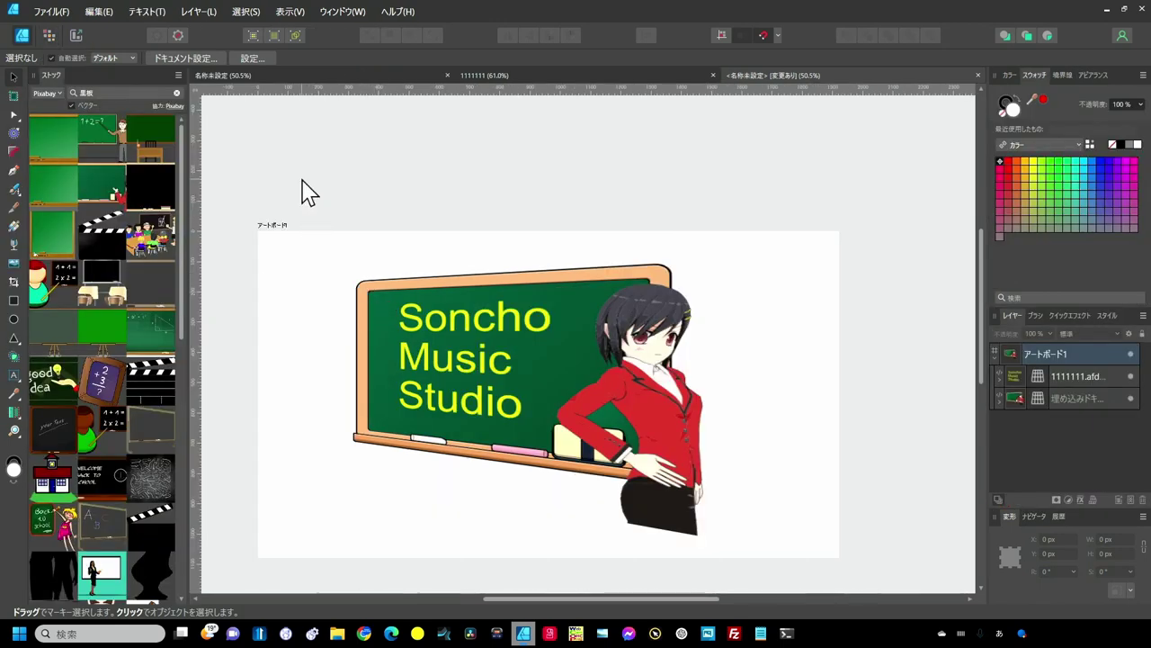
key("ctrl+a")
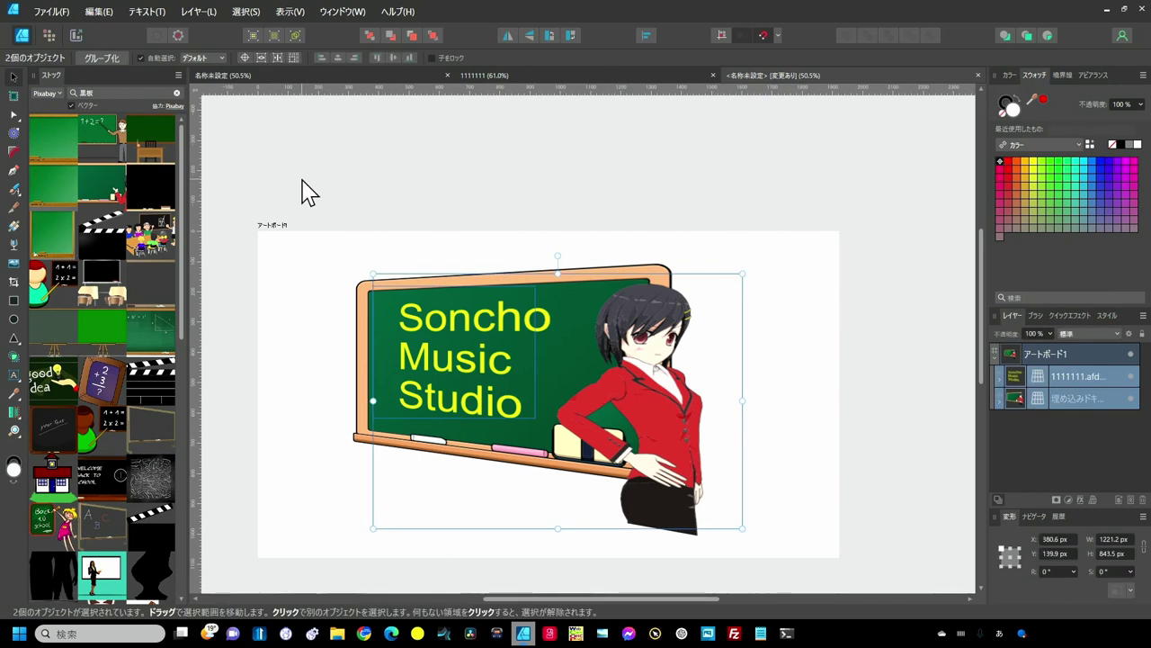
key("Delete")
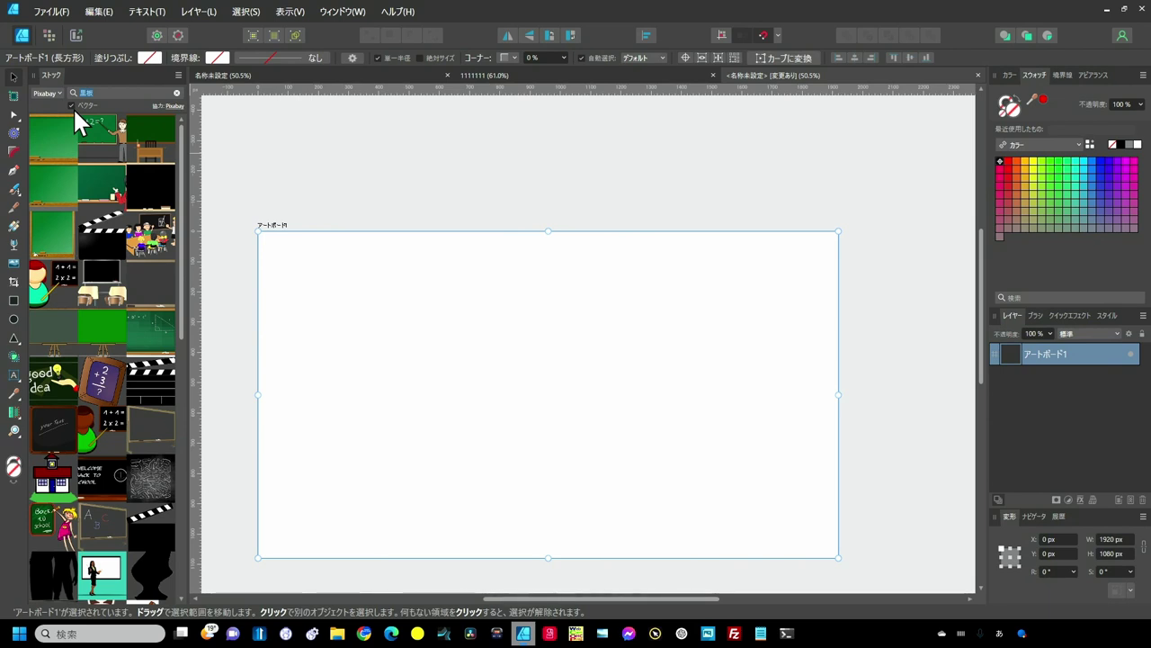
type("h")
key("BackSpace")
type("花")
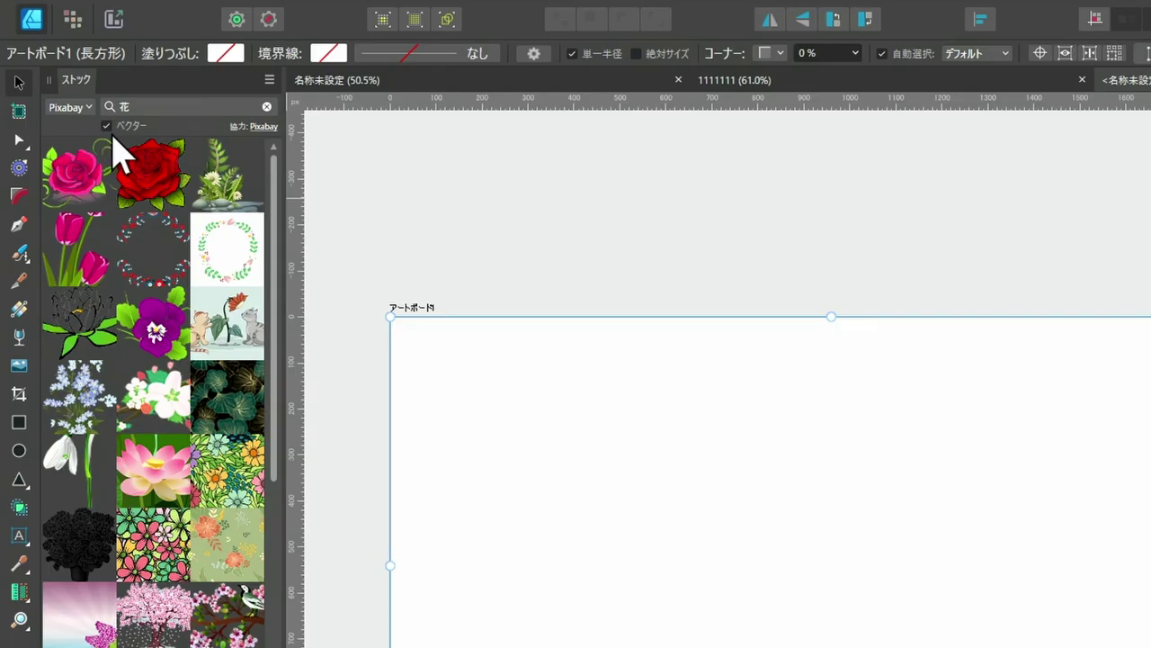
Place the pink tulip vector stock illustration on the artboard and shrink it to 487.2×922.3 px
left_click(107, 127)
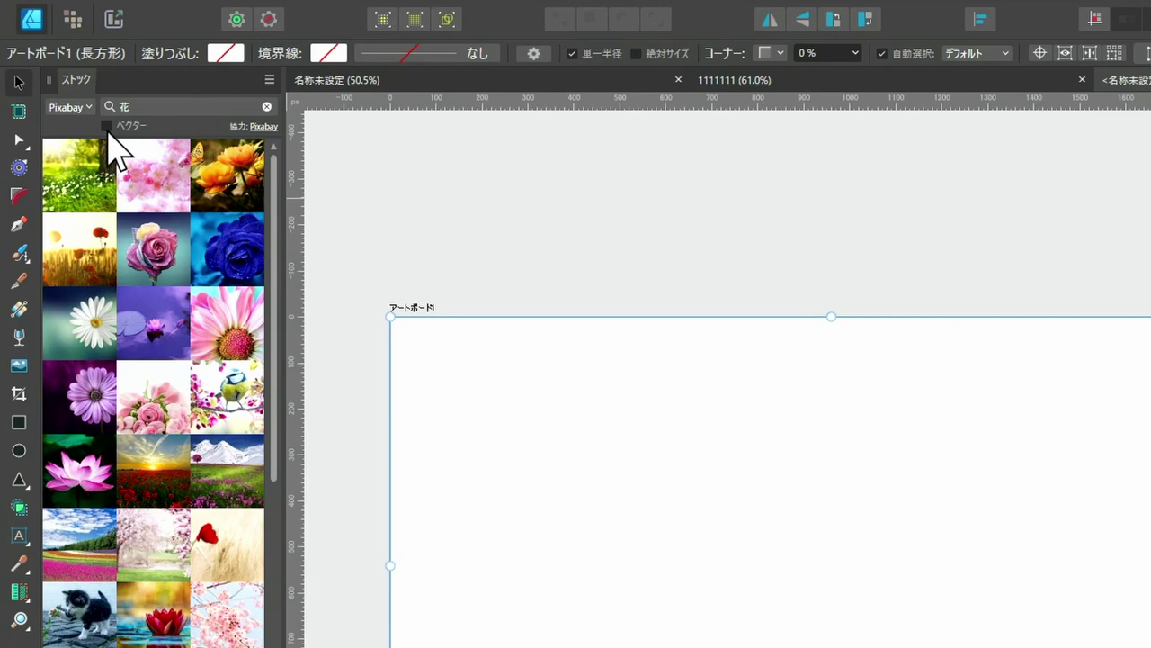
left_click(106, 126)
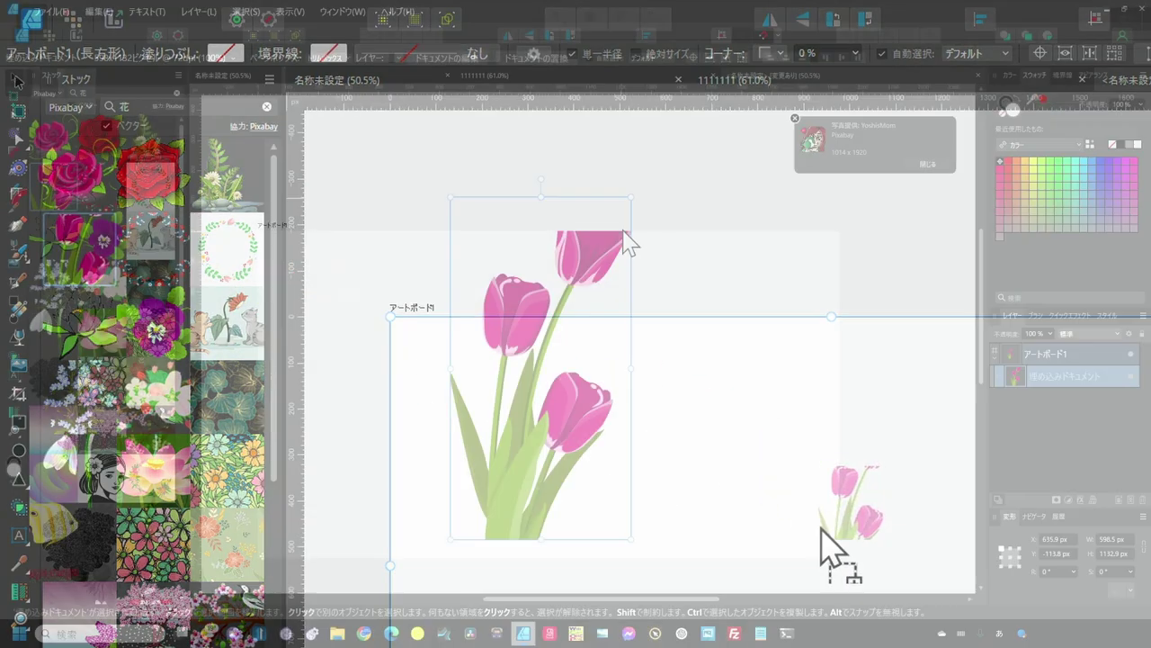
left_click_drag(78, 261, 835, 540)
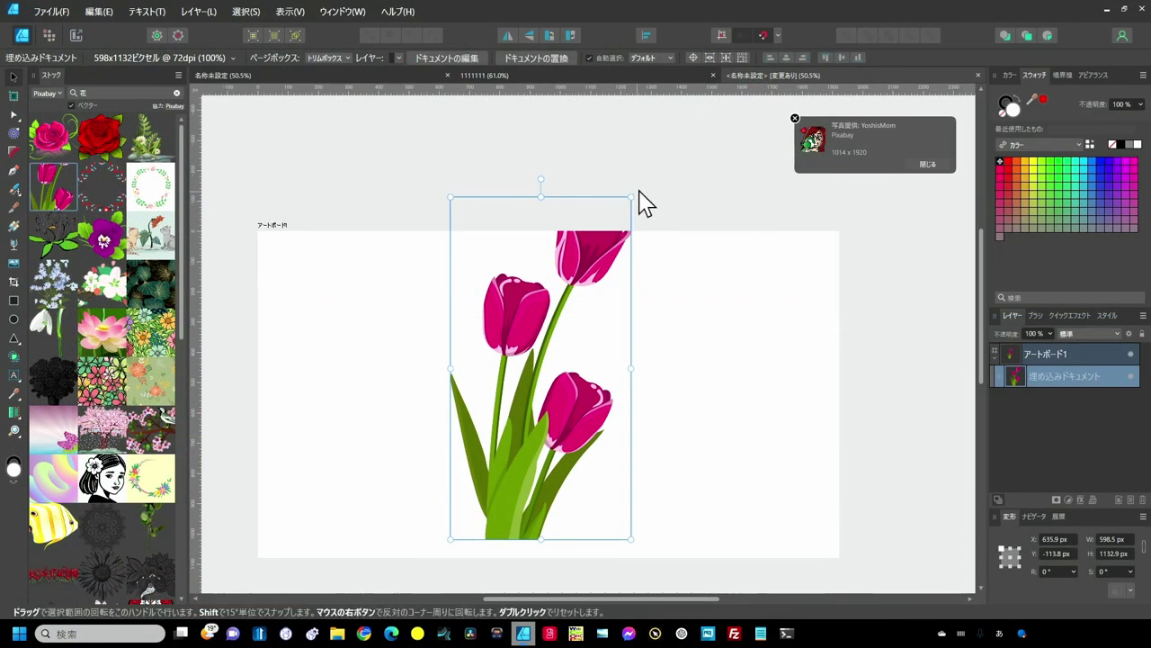
left_click_drag(634, 196, 598, 261)
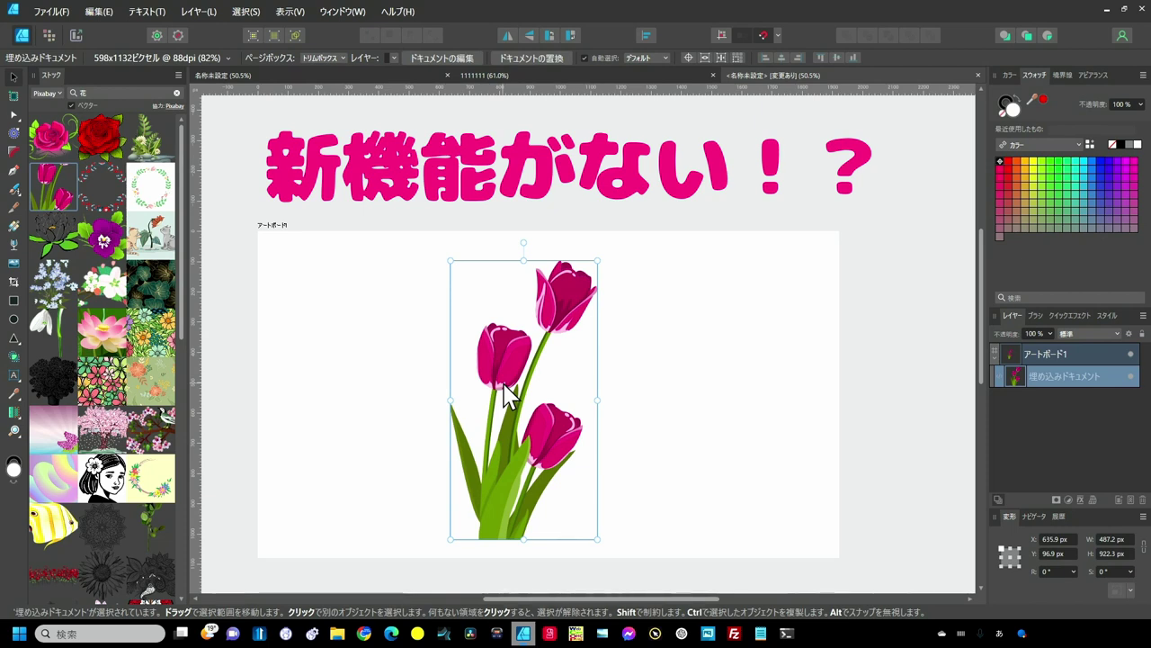
Add the Vector Flood Fill tool to the left toolbar through View > Customize Tools
left_click(291, 12)
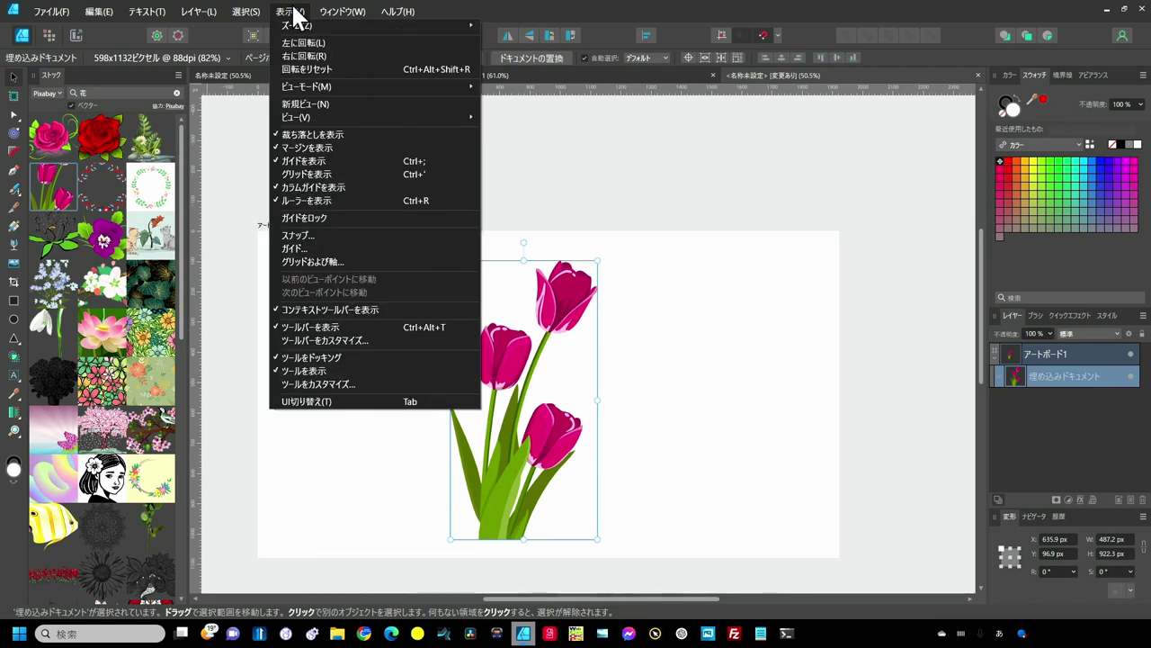
left_click(314, 383)
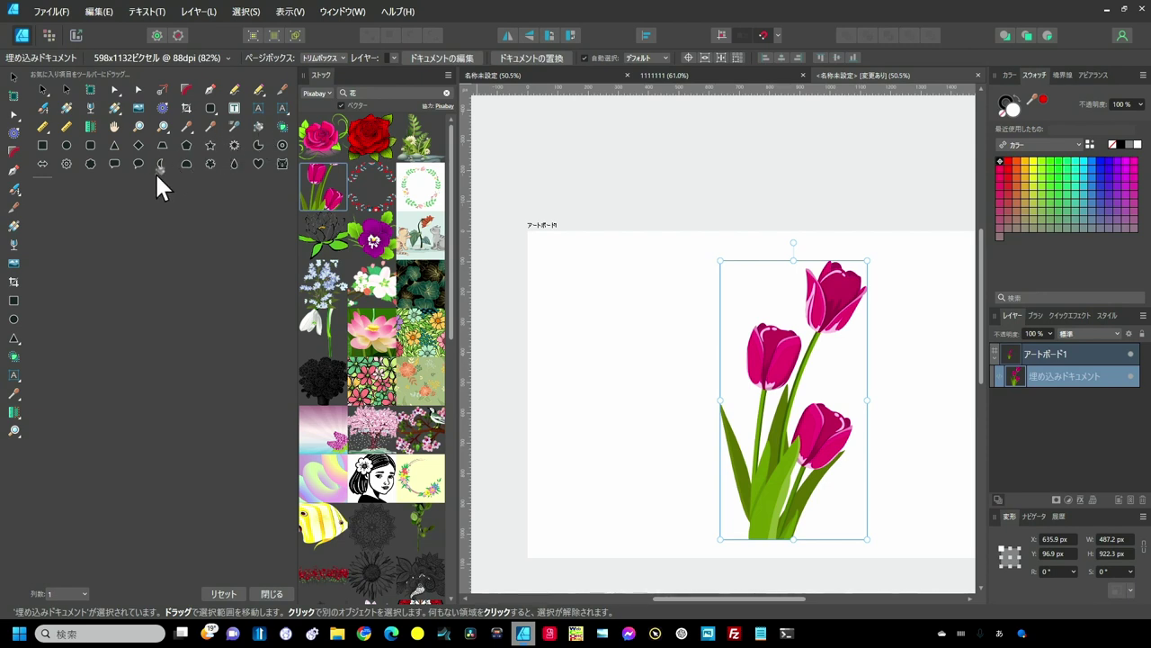
mouse_move(114, 199)
left_mouse_down()
mouse_move(25, 214)
mouse_move(18, 236)
left_mouse_up()
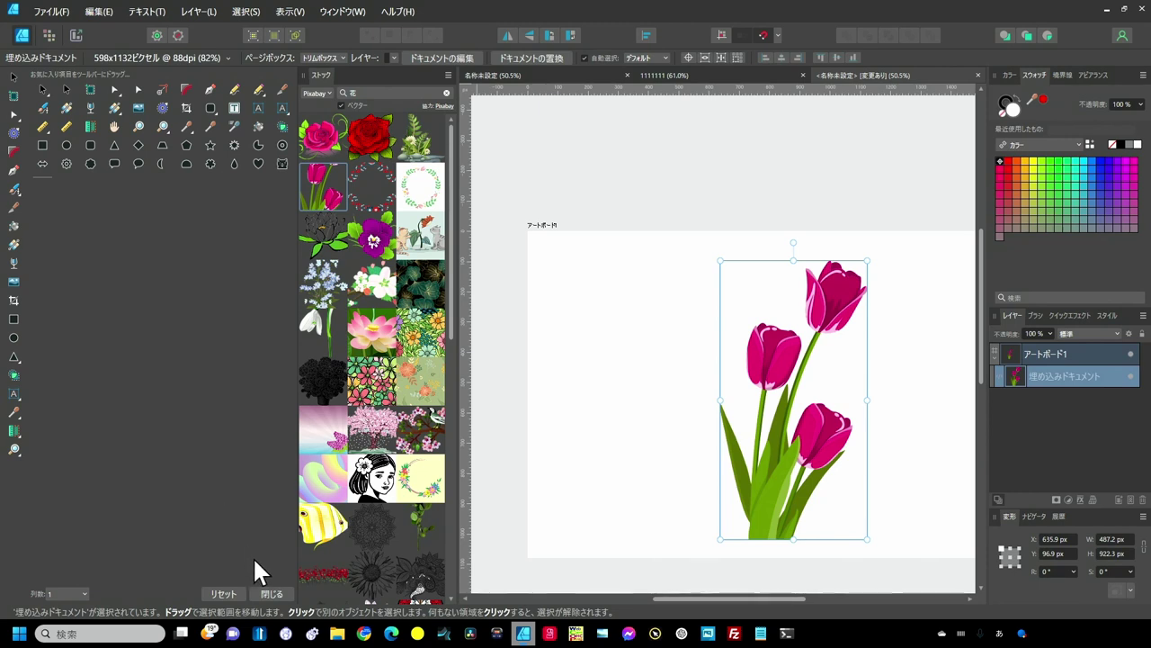
left_click(268, 592)
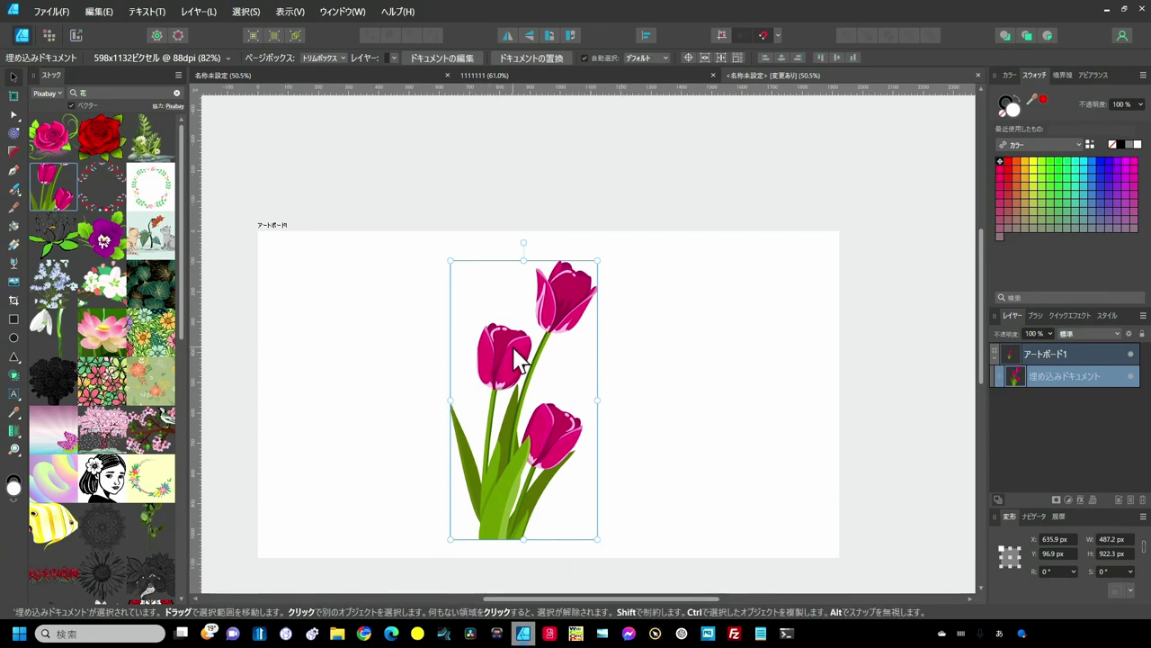
With the Vector Flood Fill tool, pick green from a floating Swatches panel, then return to the Move tool
left_click(12, 227)
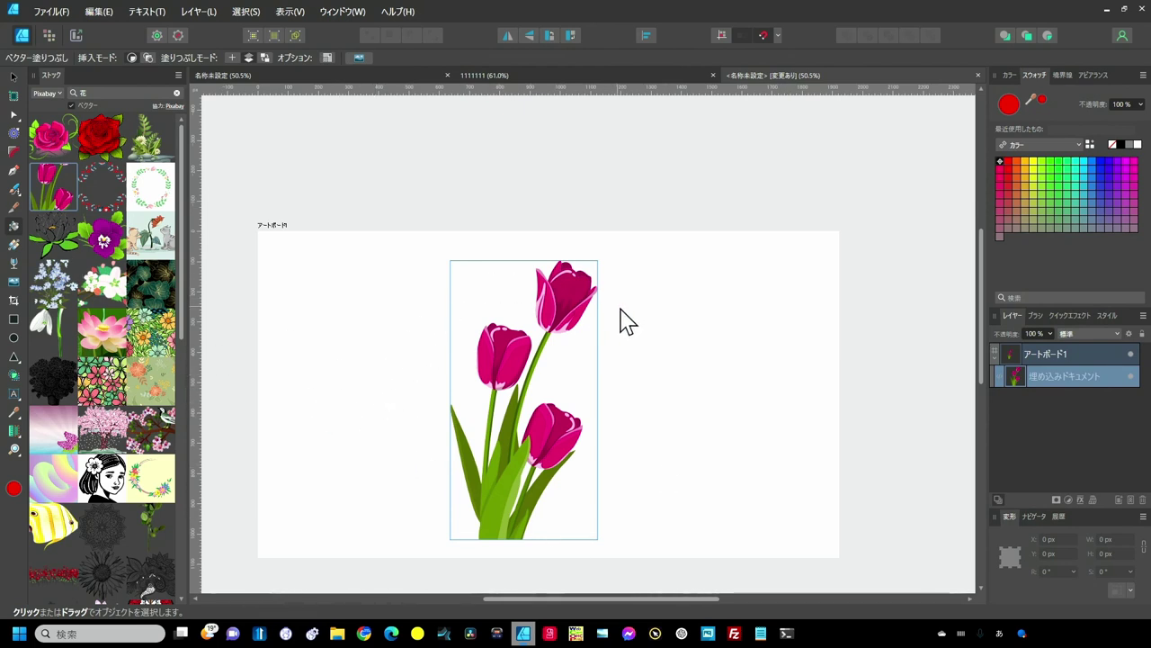
scroll(644, 352, "up", 1)
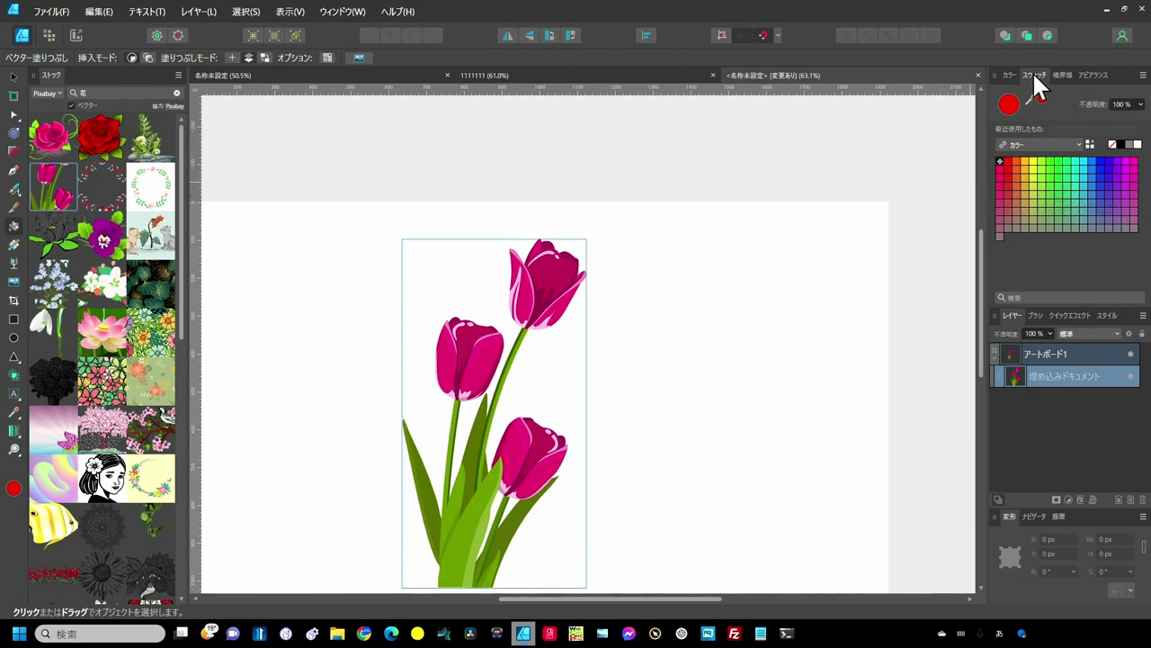
left_click_drag(1033, 71, 633, 286)
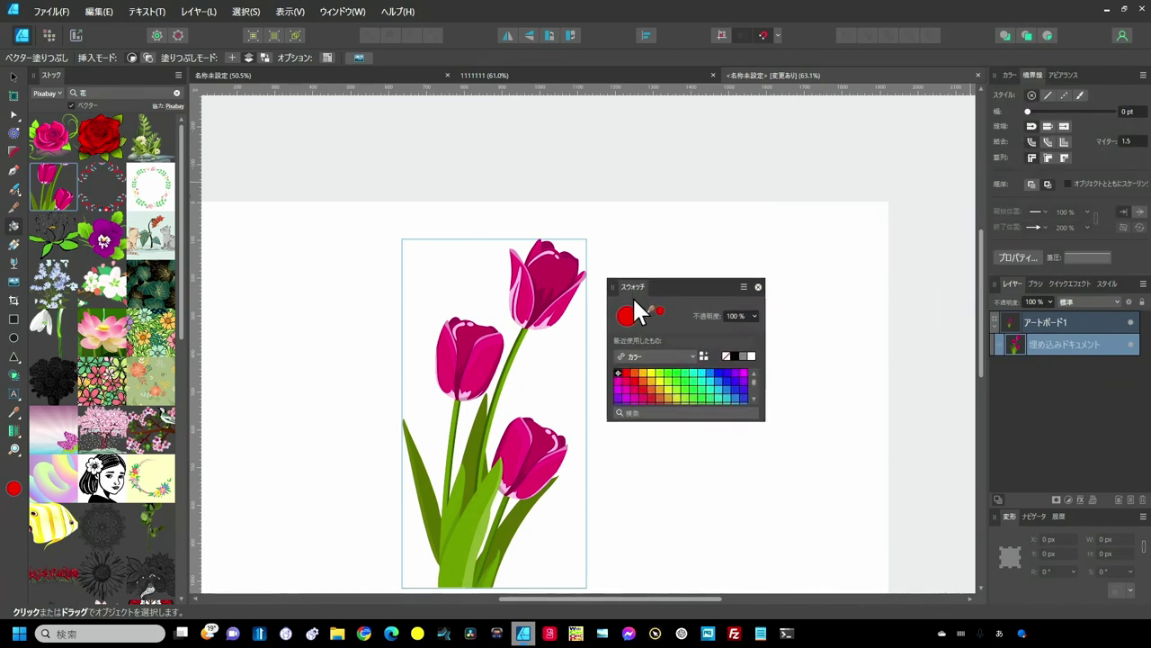
left_click(686, 382)
key("v")
left_click(514, 445)
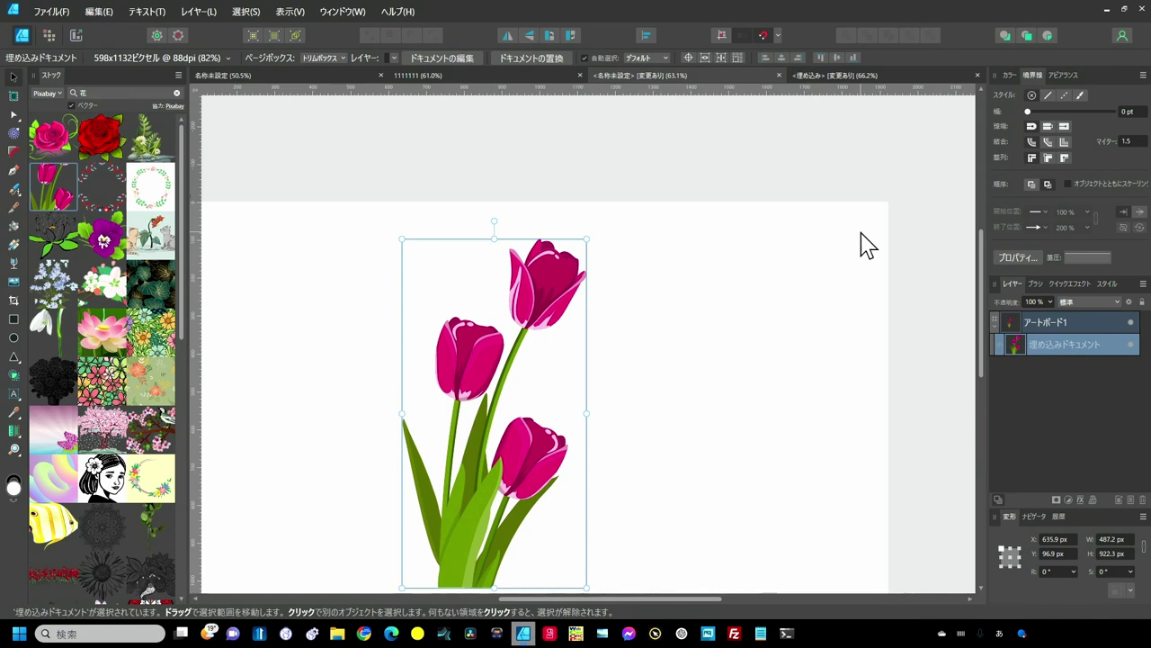
Open the embedded tulip image for editing and show the Swatches panel beside the tulips
double_click(556, 309)
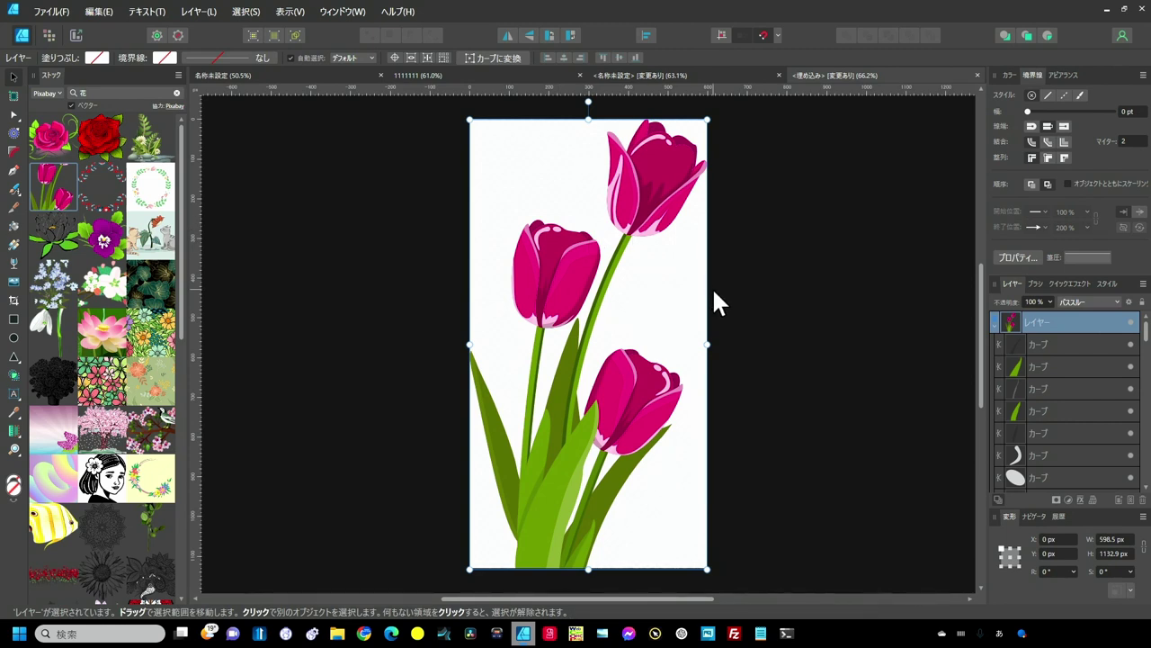
left_click(342, 11)
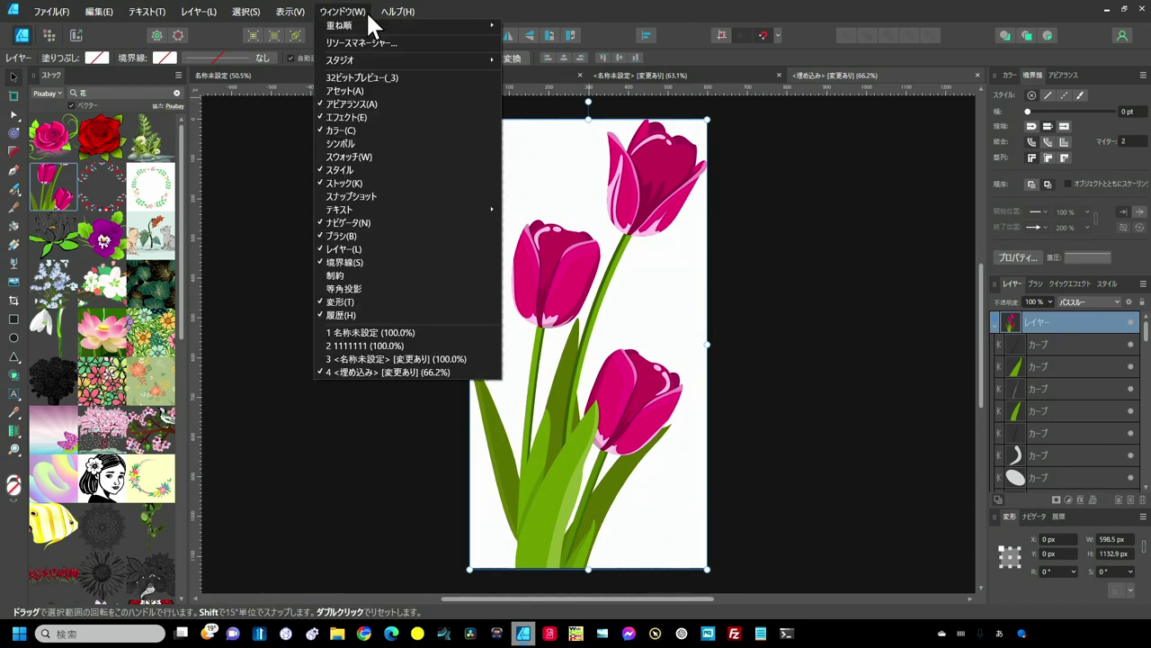
left_click(352, 103)
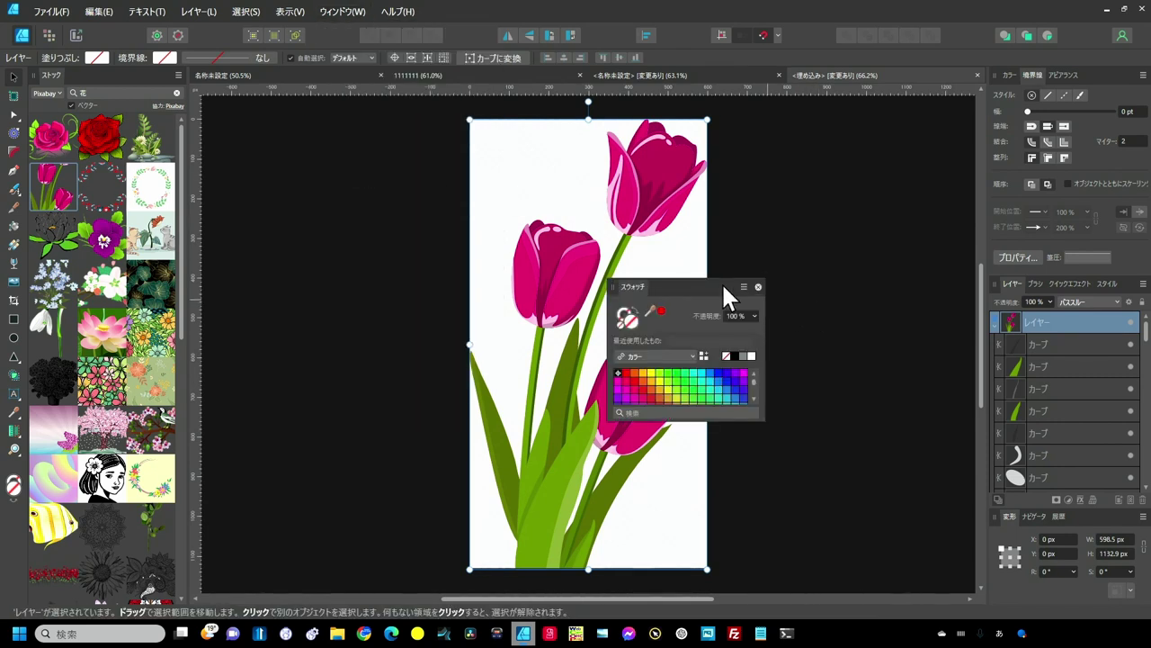
left_click_drag(718, 281, 842, 188)
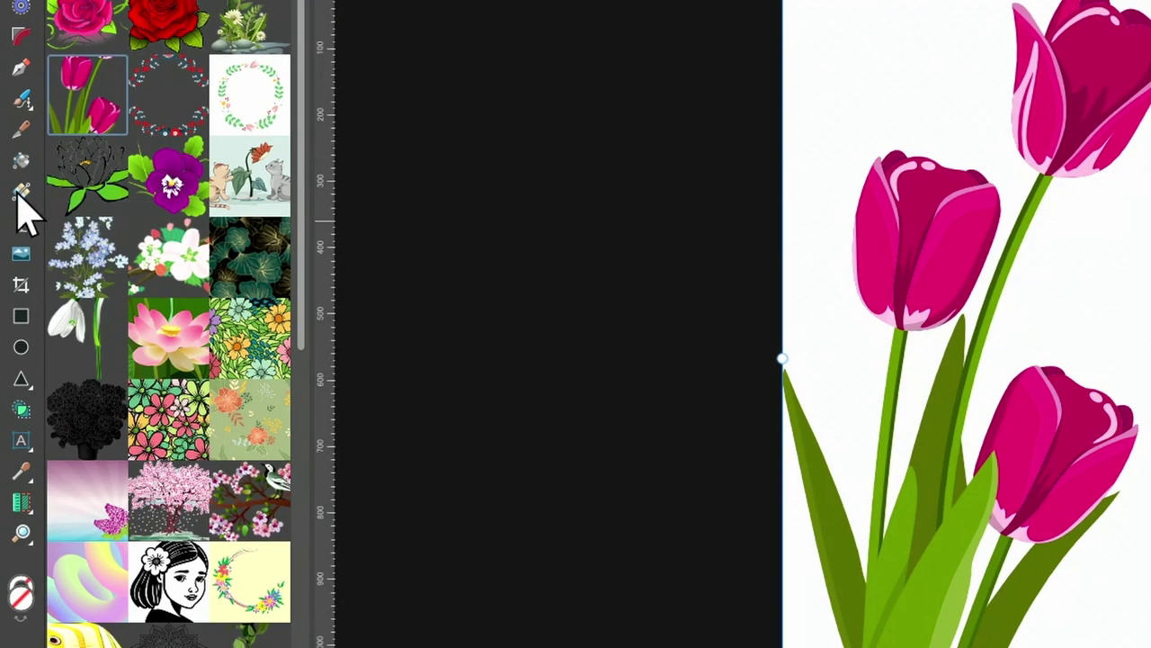
Flood-fill the three tulip leaves lime green with the Vector Flood Fill tool
left_click(21, 167)
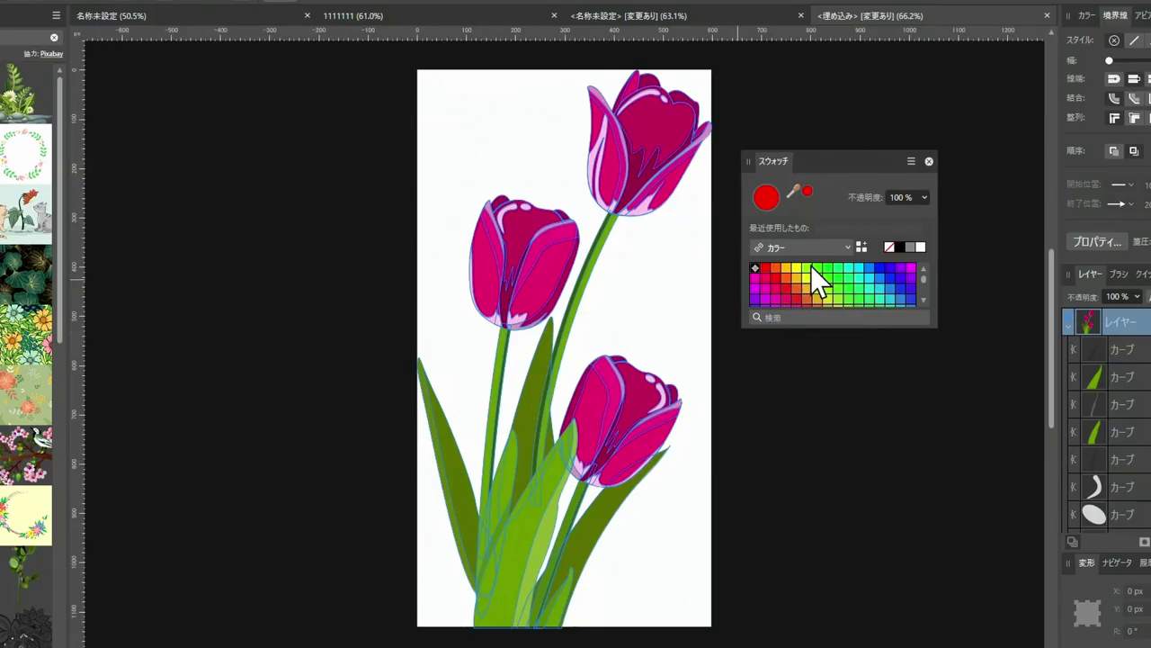
left_click(811, 266)
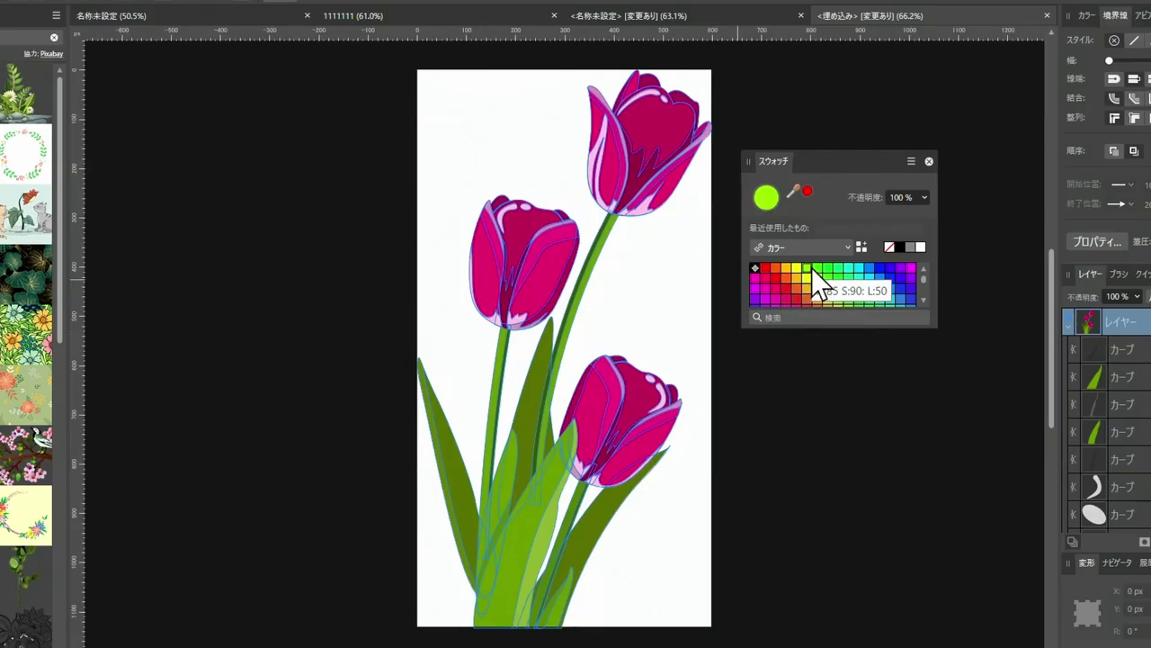
left_click(528, 412)
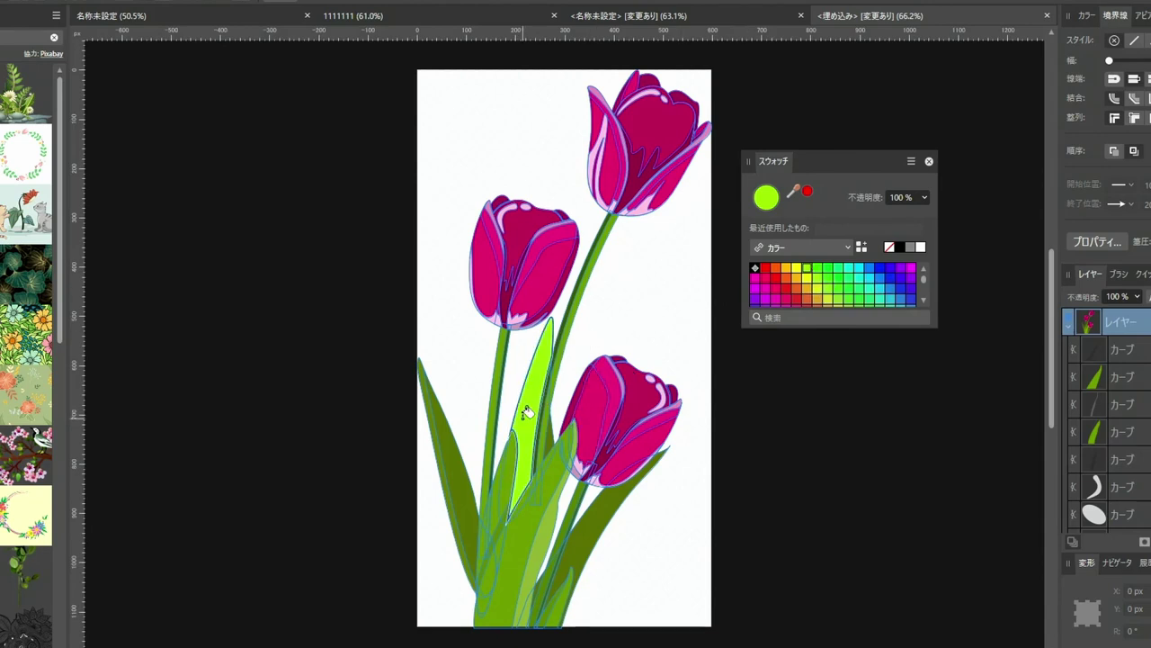
left_click(453, 454)
left_click(583, 530)
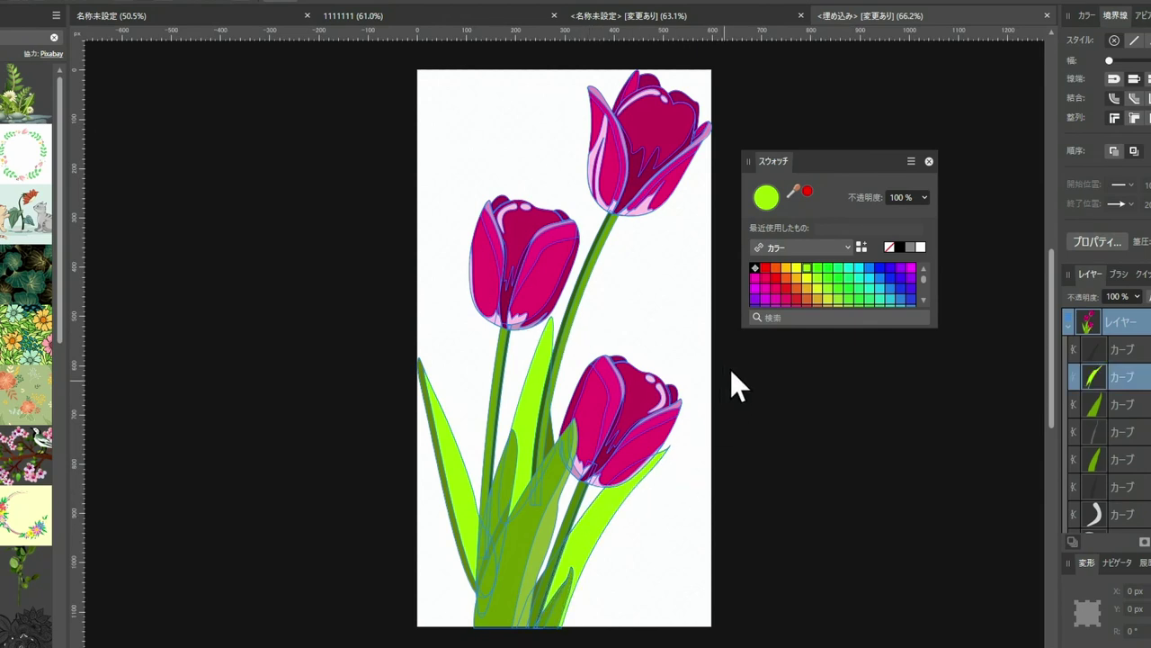
Flood-fill the top and middle tulips' petals purple
left_click(755, 296)
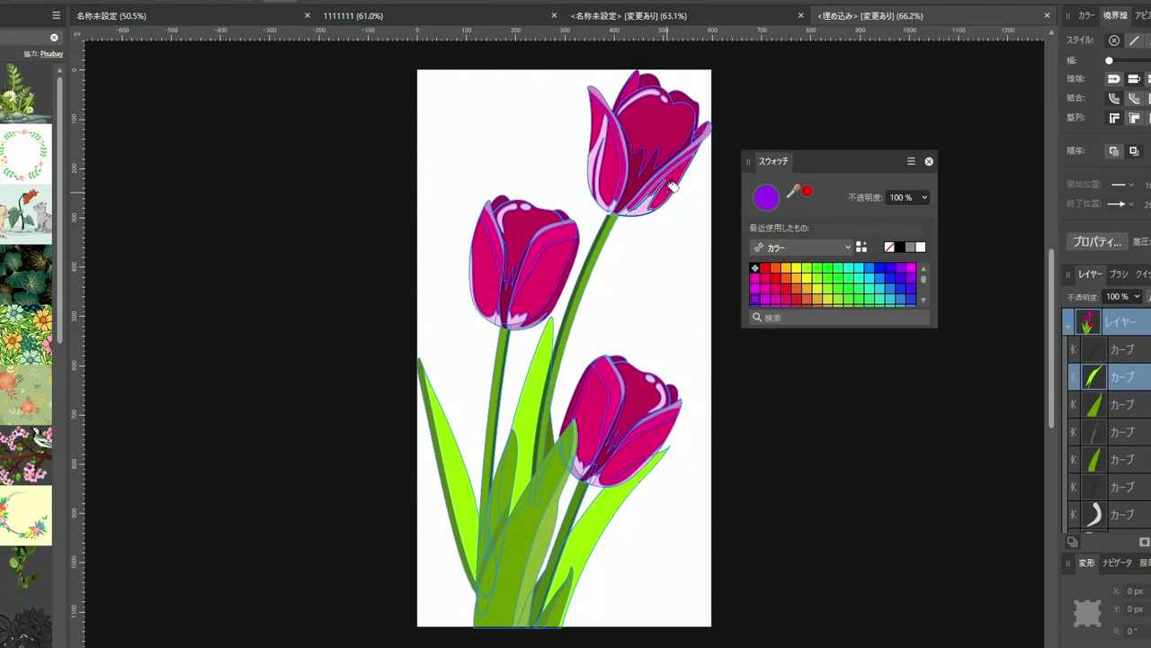
left_click(614, 153)
left_click(615, 153)
left_click(559, 236)
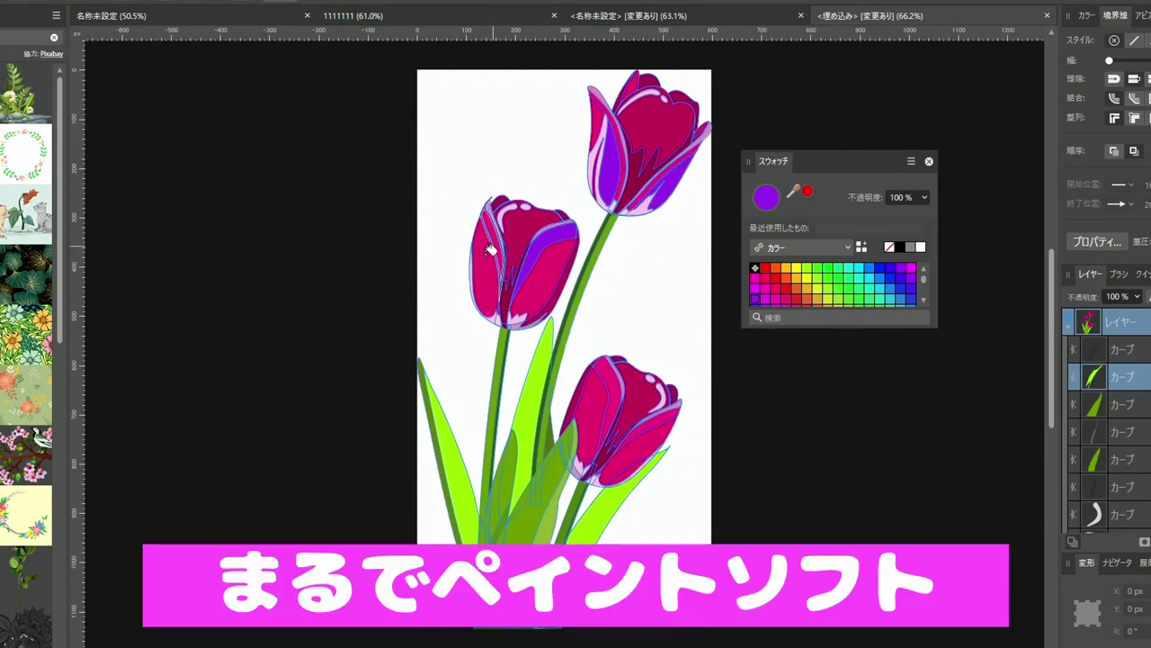
left_click(491, 248)
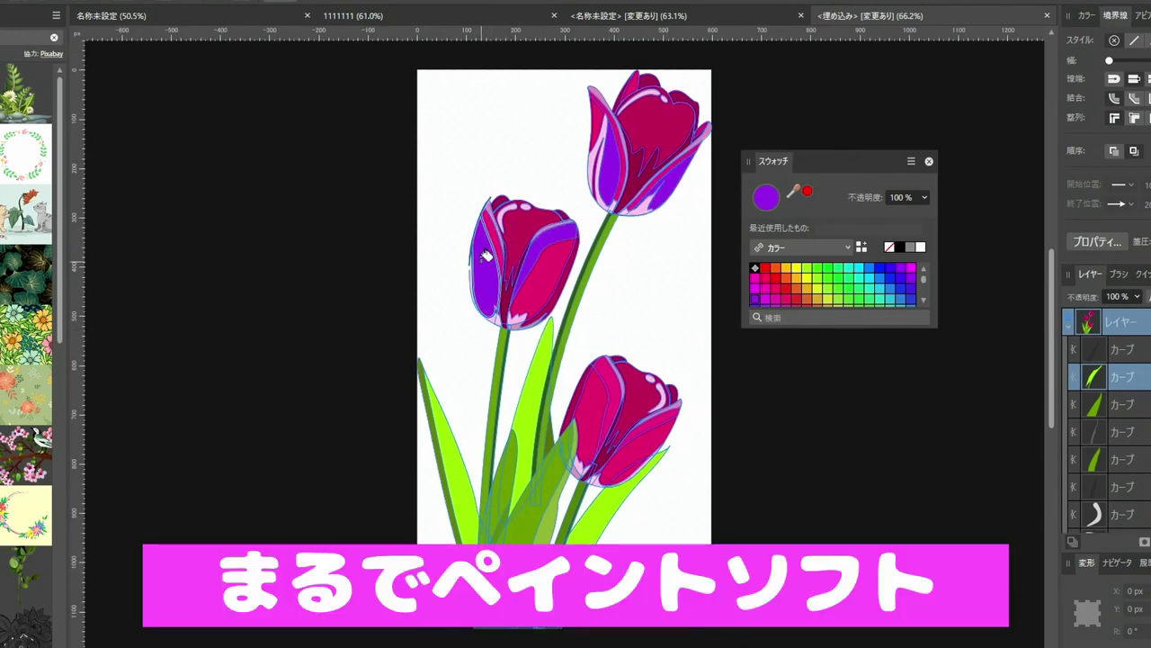
left_click(538, 286)
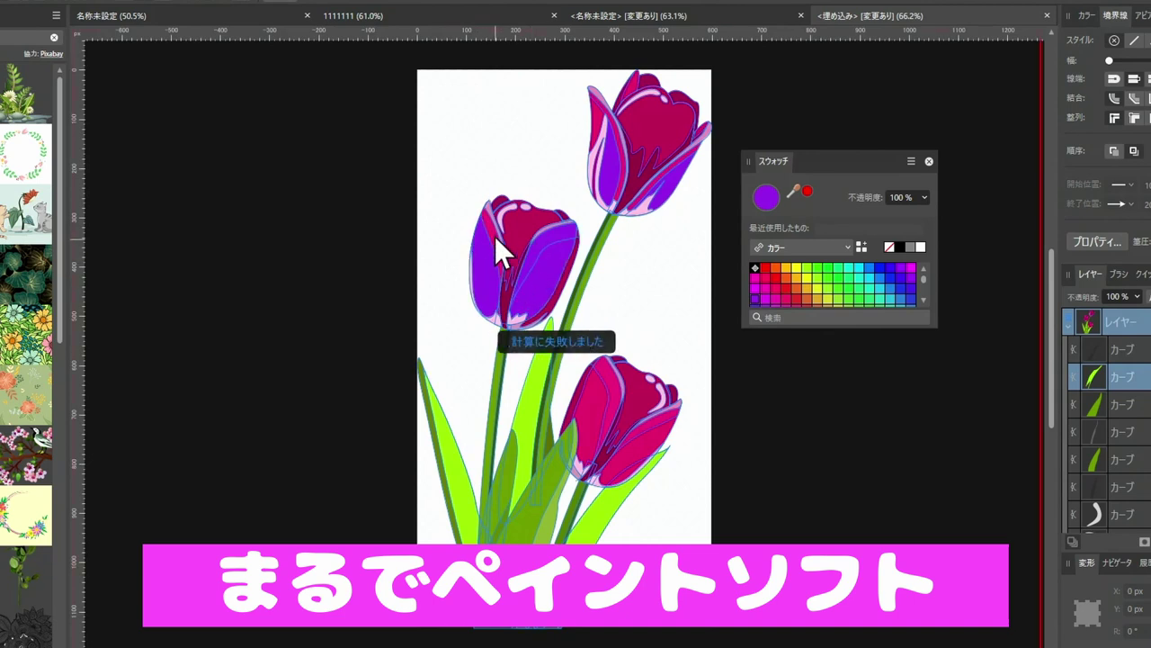
Turn the remaining lower, middle and top tulip petals purple, then return to the main document
left_click(584, 408)
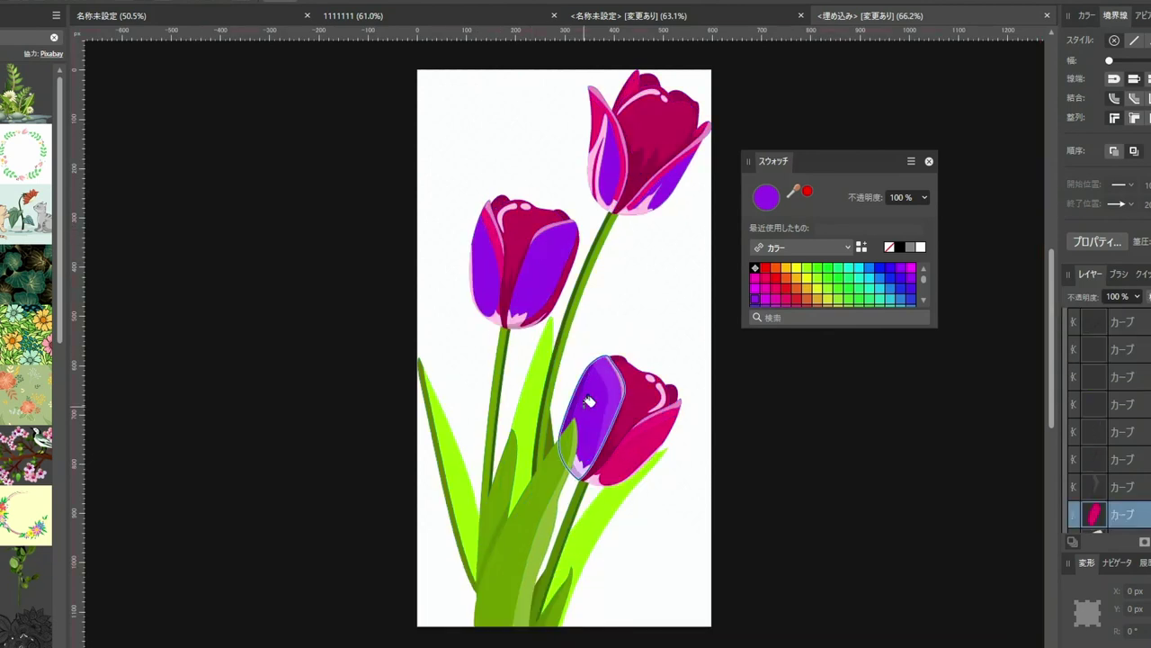
left_click(633, 430)
left_click(640, 384)
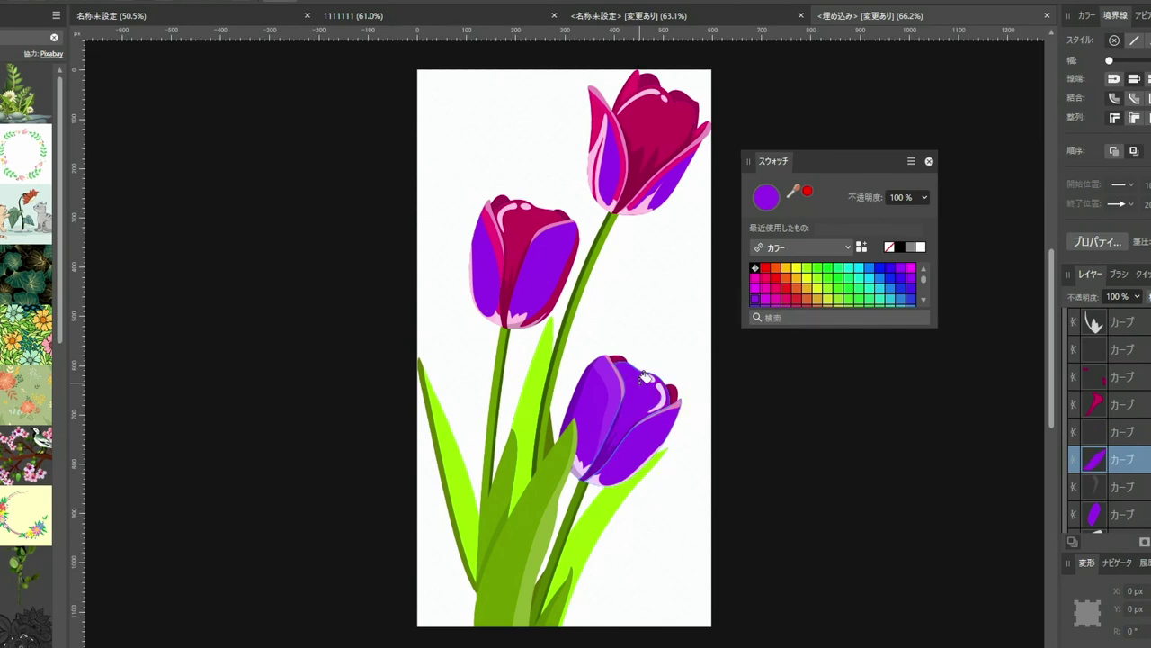
left_click(525, 216)
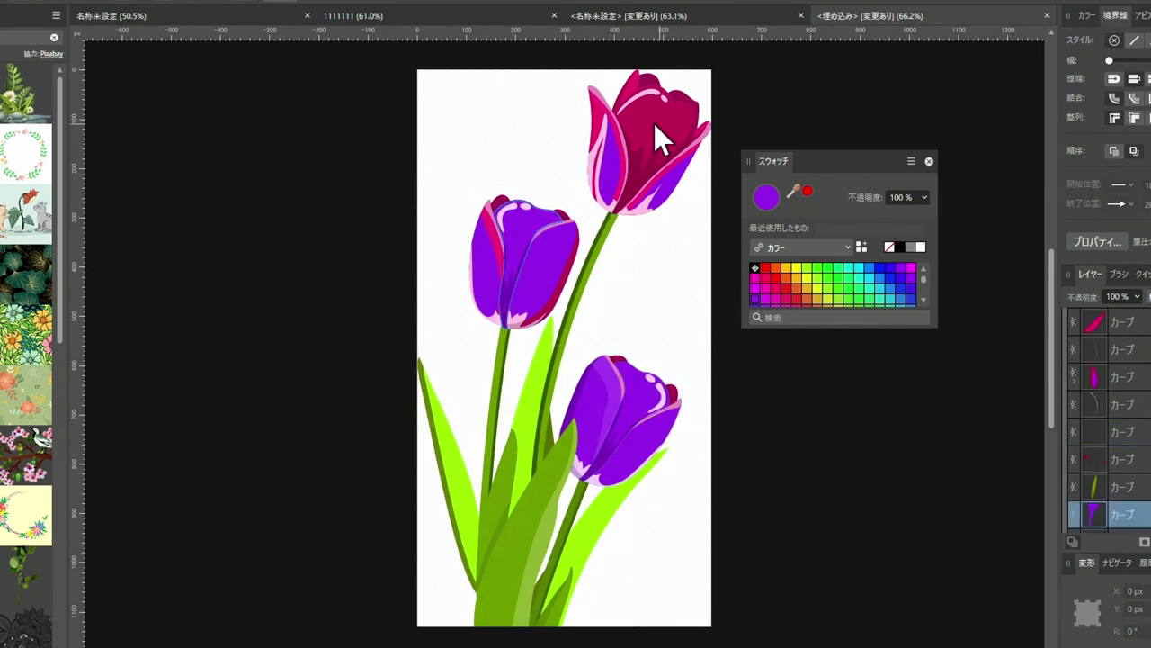
left_click(649, 116)
left_click(639, 85)
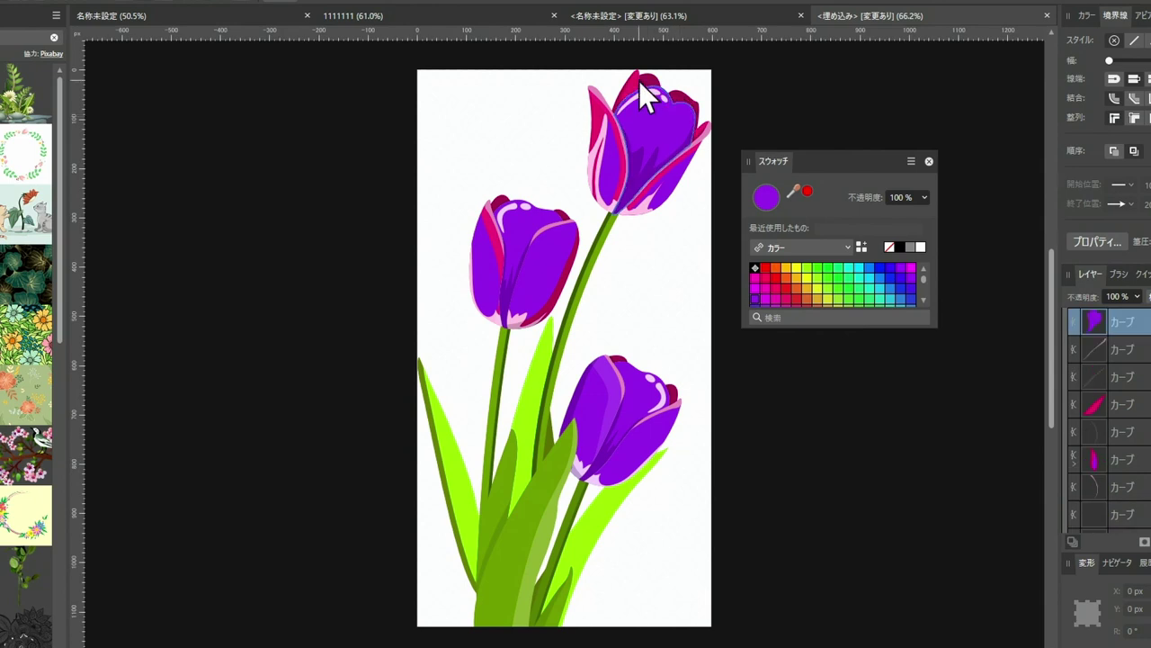
left_click(641, 83)
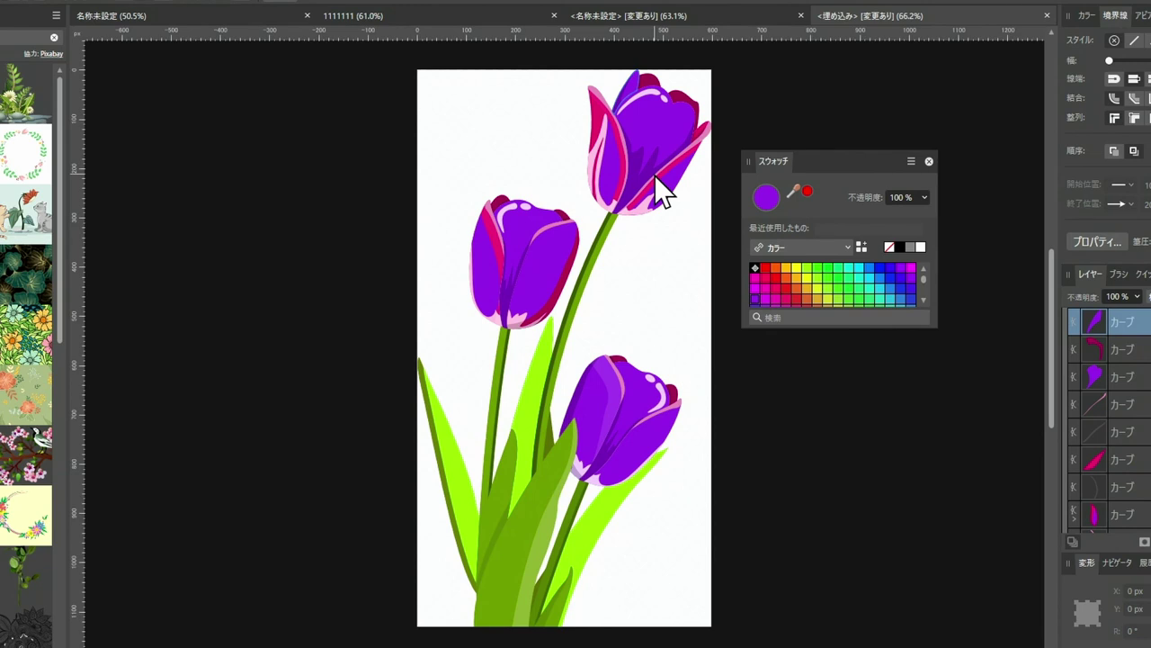
left_click(739, 13)
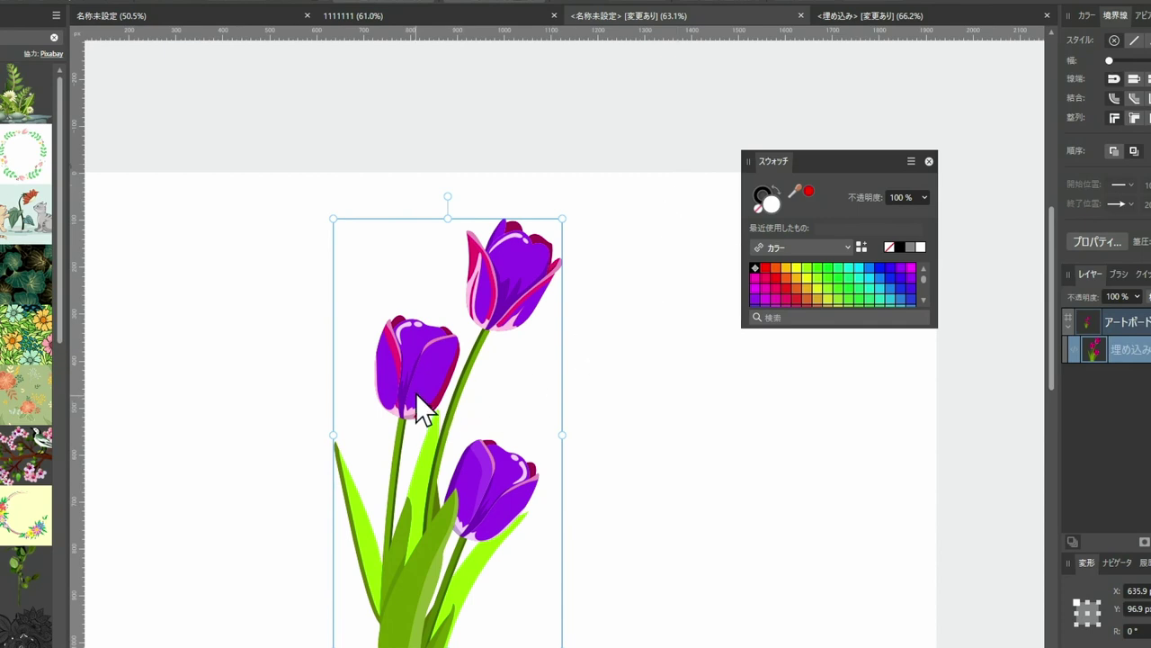
Delete the purple tulip image, leaving the 1920×1080 px artboard empty
scroll(415, 393, "down", 2)
scroll(416, 386, "up", 1)
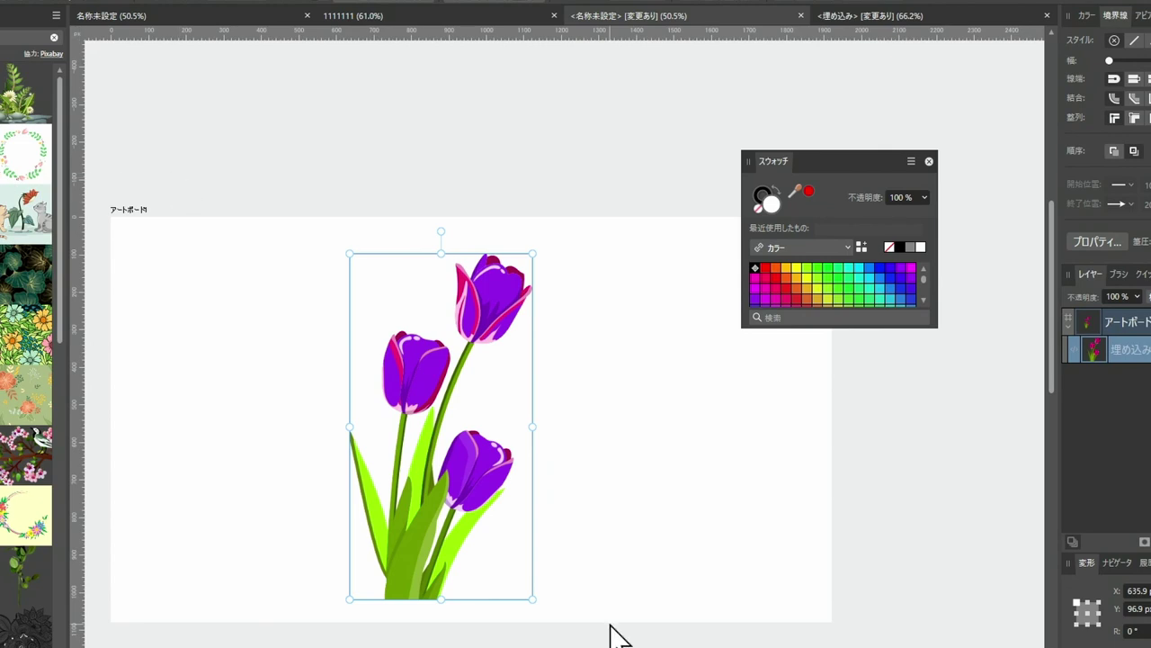
key("Delete")
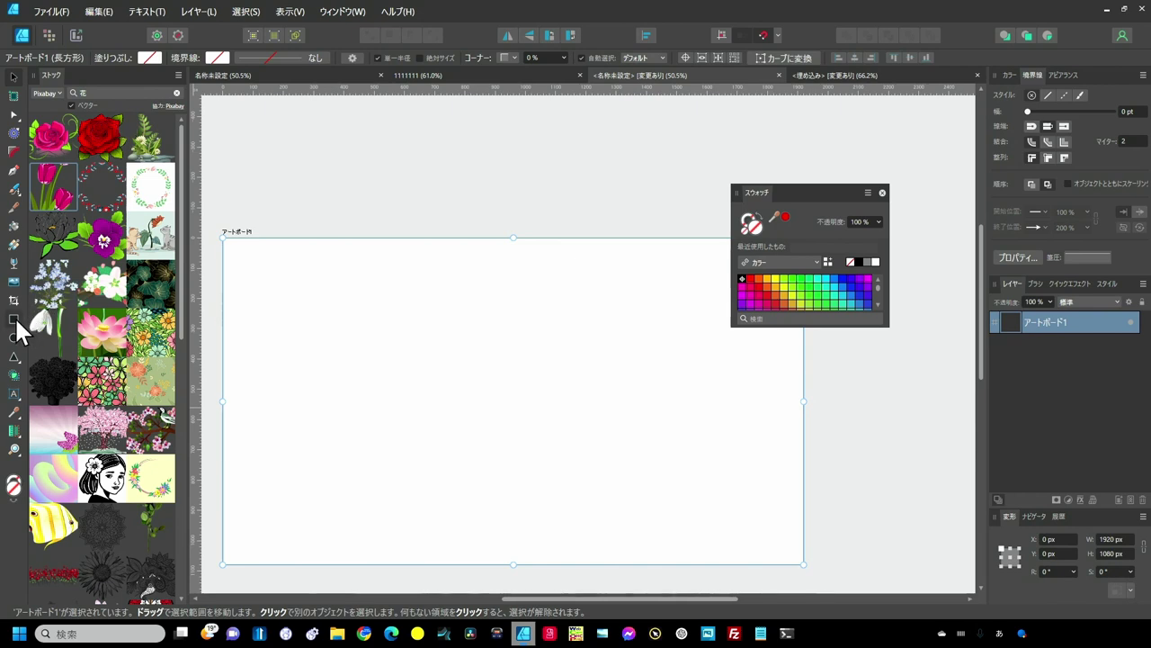
Draw a wide ellipse for the cylinder top and place a copy below as the base
left_click(13, 319)
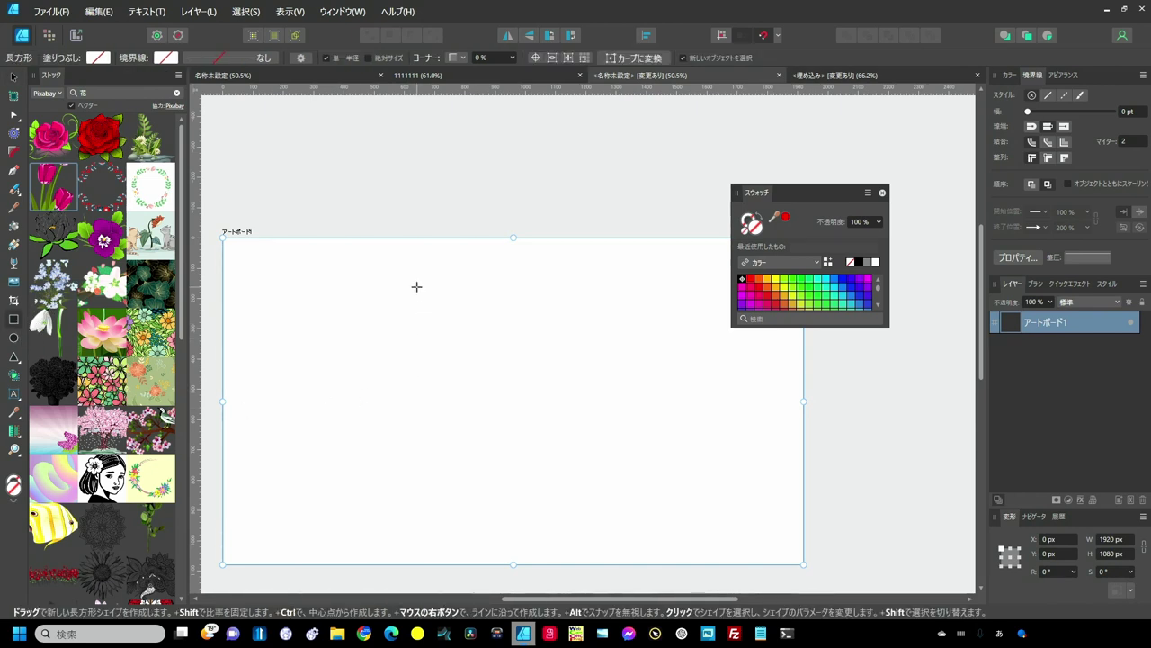
key("e")
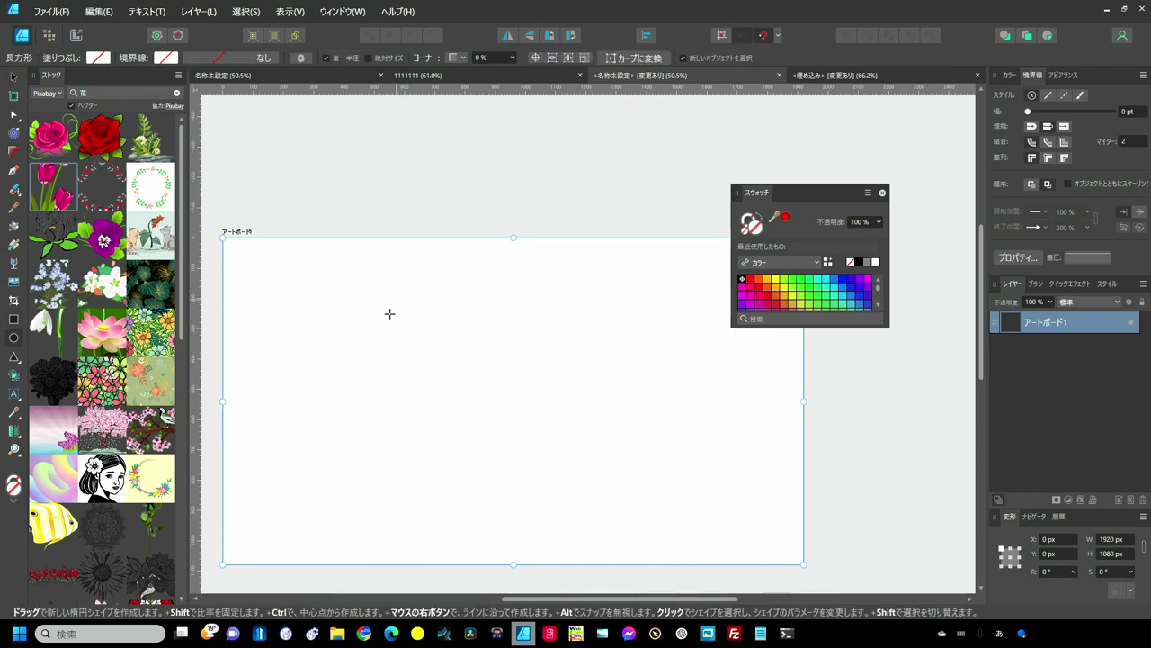
mouse_move(387, 318)
left_mouse_down()
mouse_move(463, 404)
mouse_move(574, 388)
left_mouse_up()
left_click(14, 77)
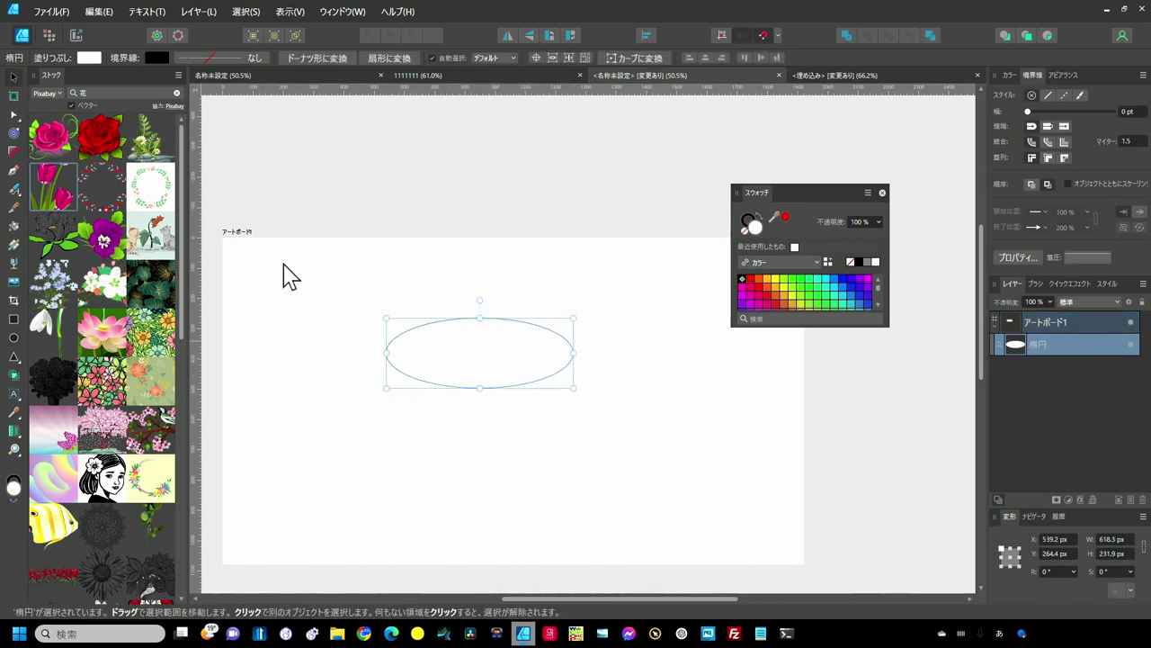
left_click_drag(447, 360, 447, 457)
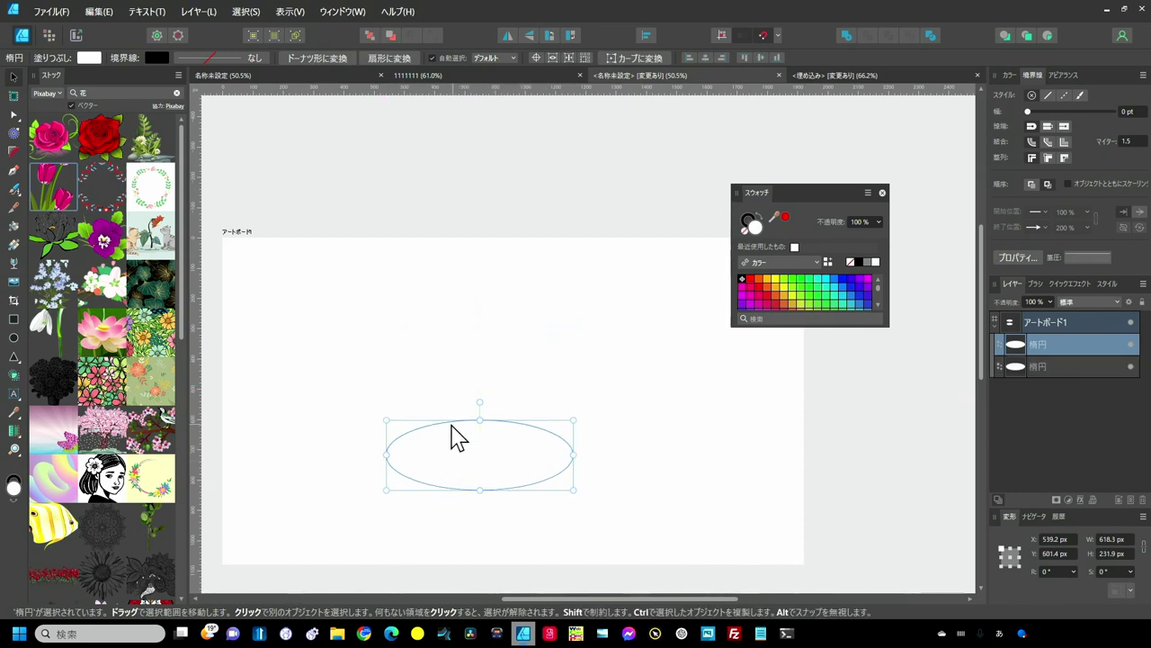
Draw a rectangle joining the two ellipses' centres and select all three shapes
left_click(13, 319)
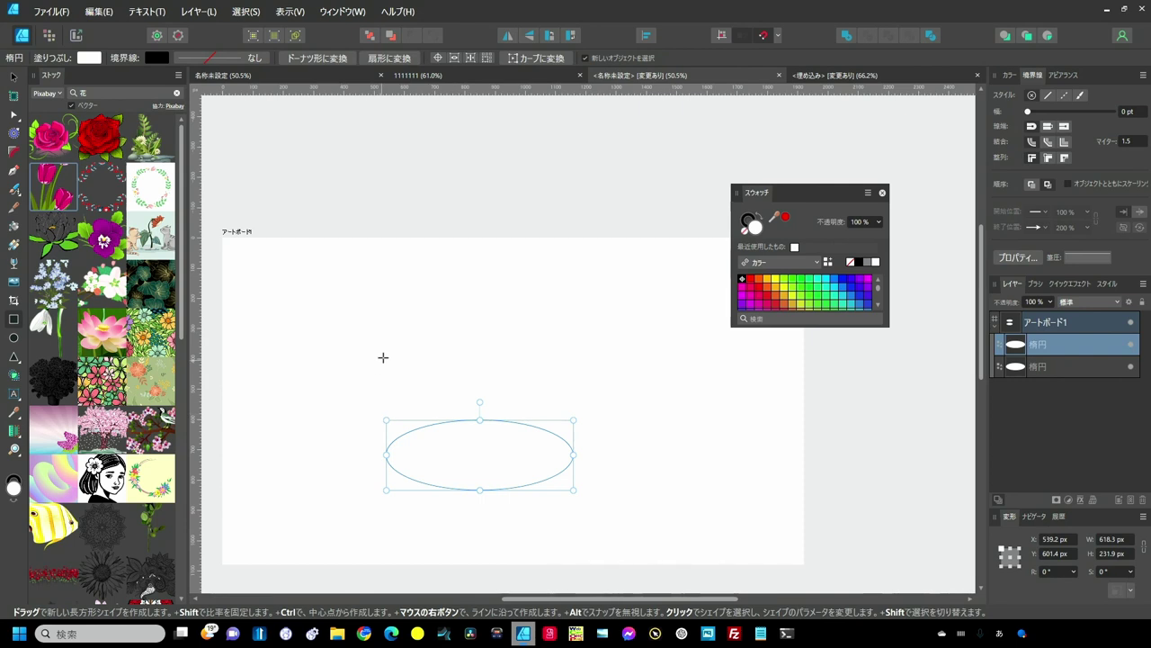
left_click_drag(385, 351, 573, 456)
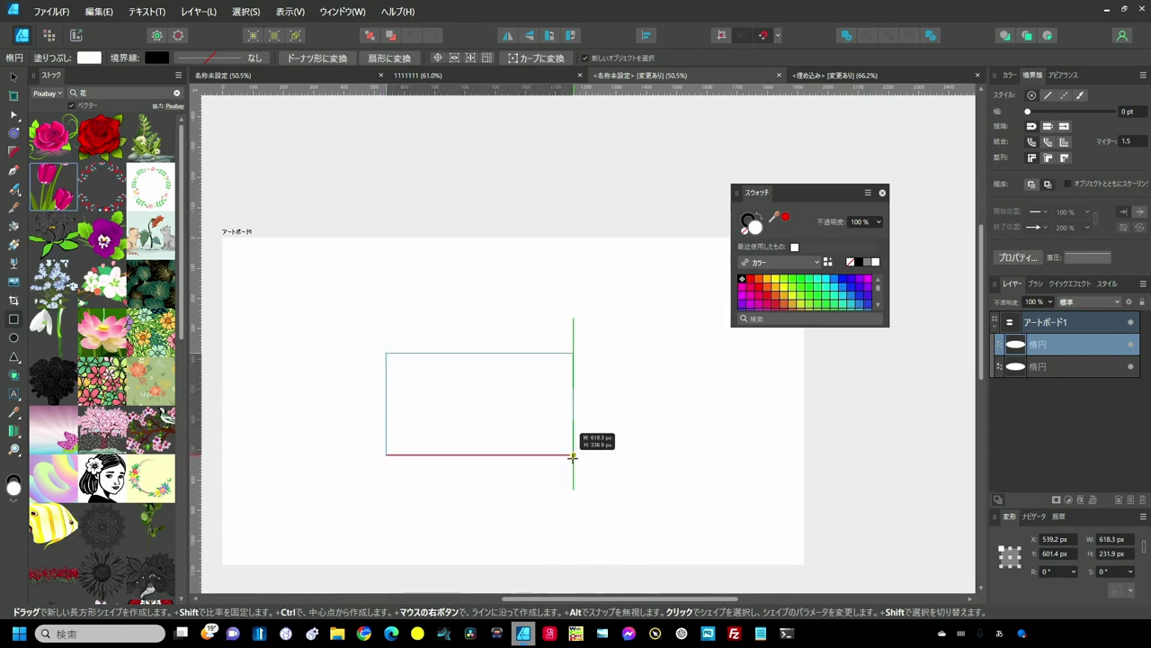
left_click(14, 75)
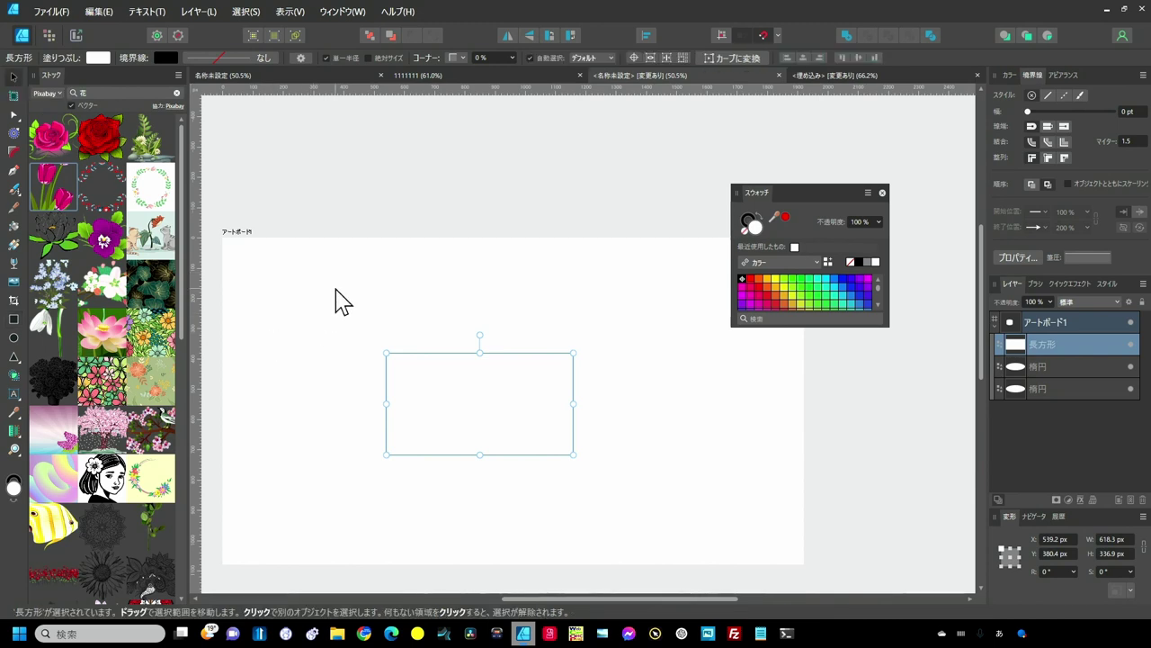
left_click_drag(334, 301, 604, 527)
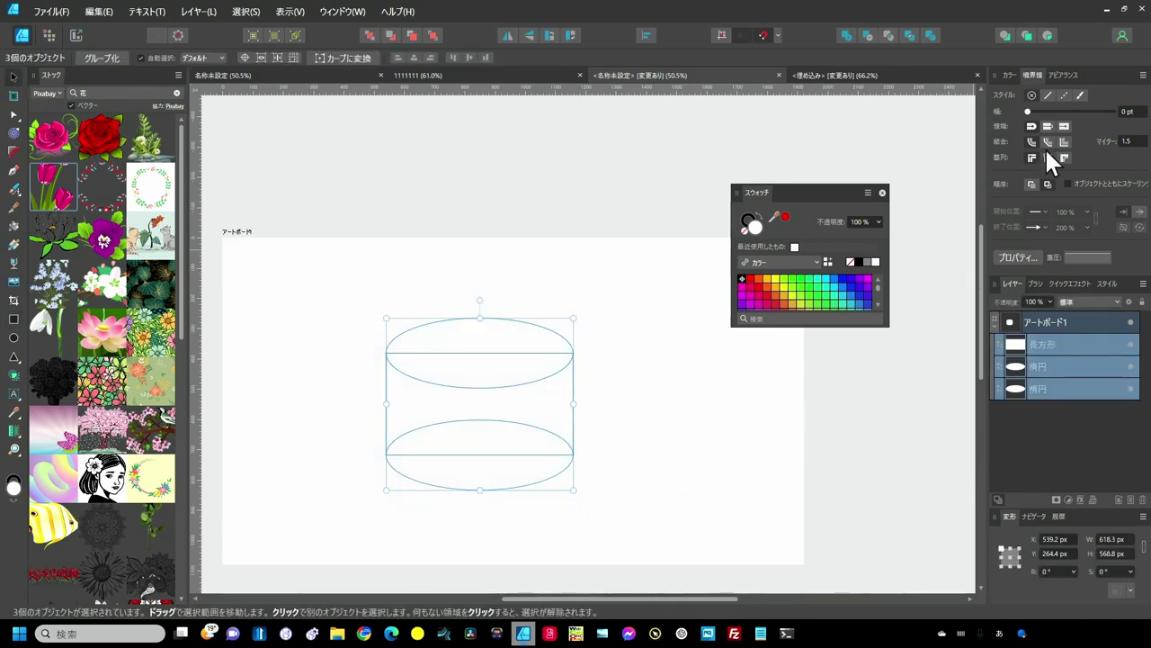
Give the three shapes a solid black 5.7 pt stroke and set their fill to None
left_click(1043, 97)
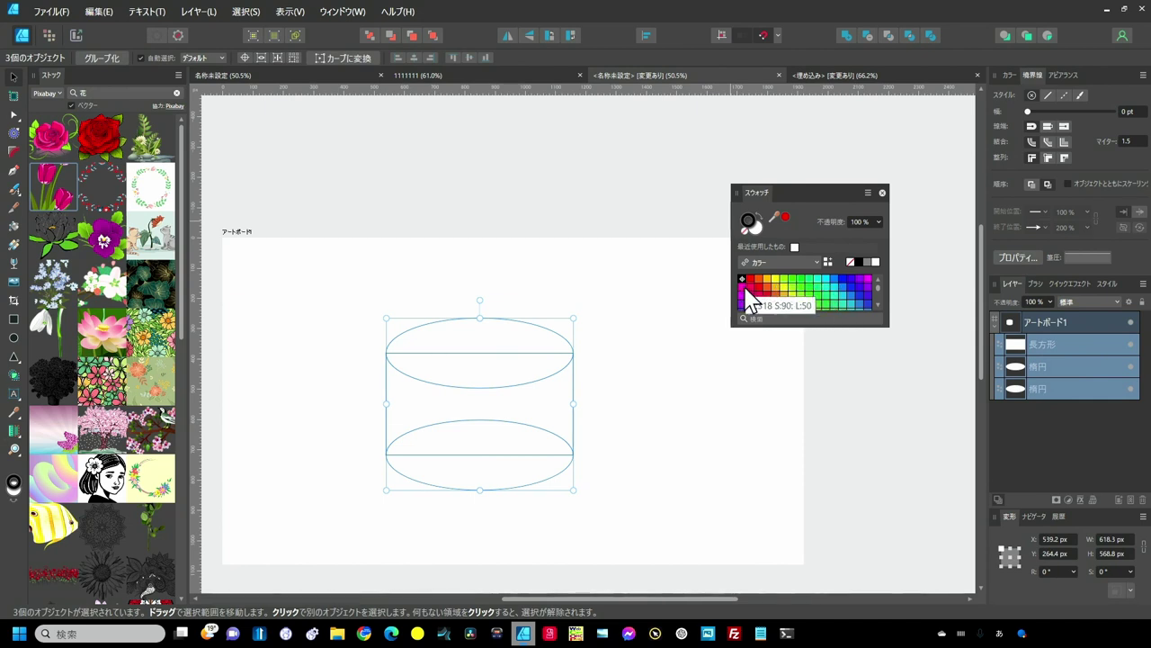
left_click(859, 261)
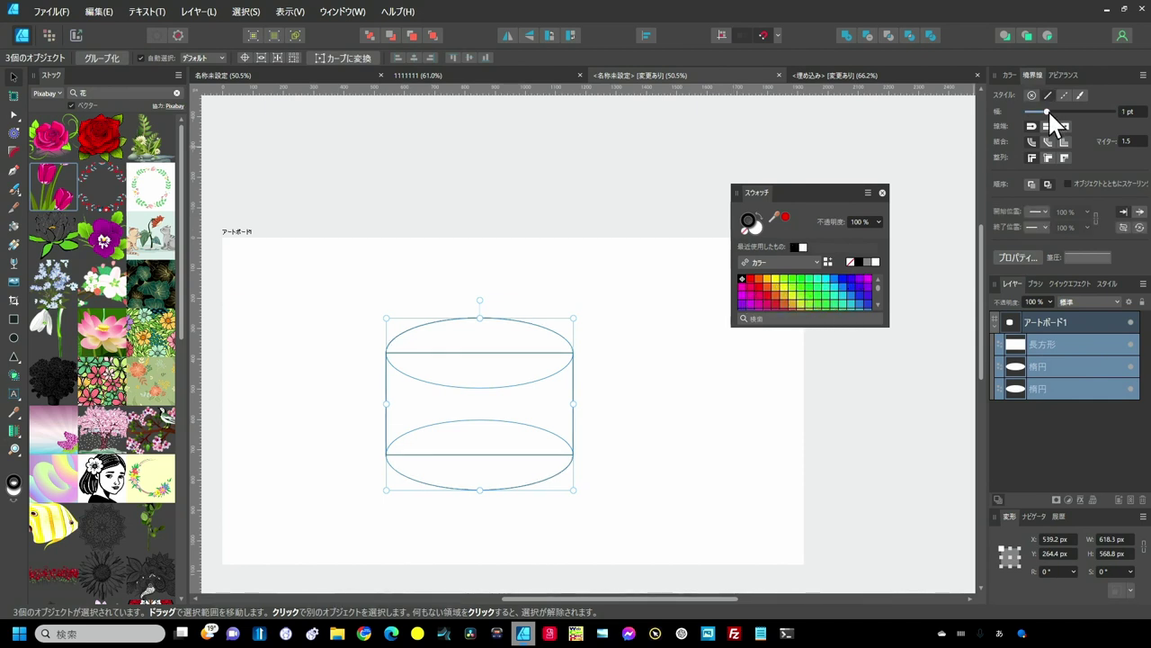
left_click(1049, 113)
left_click_drag(1047, 111, 1055, 111)
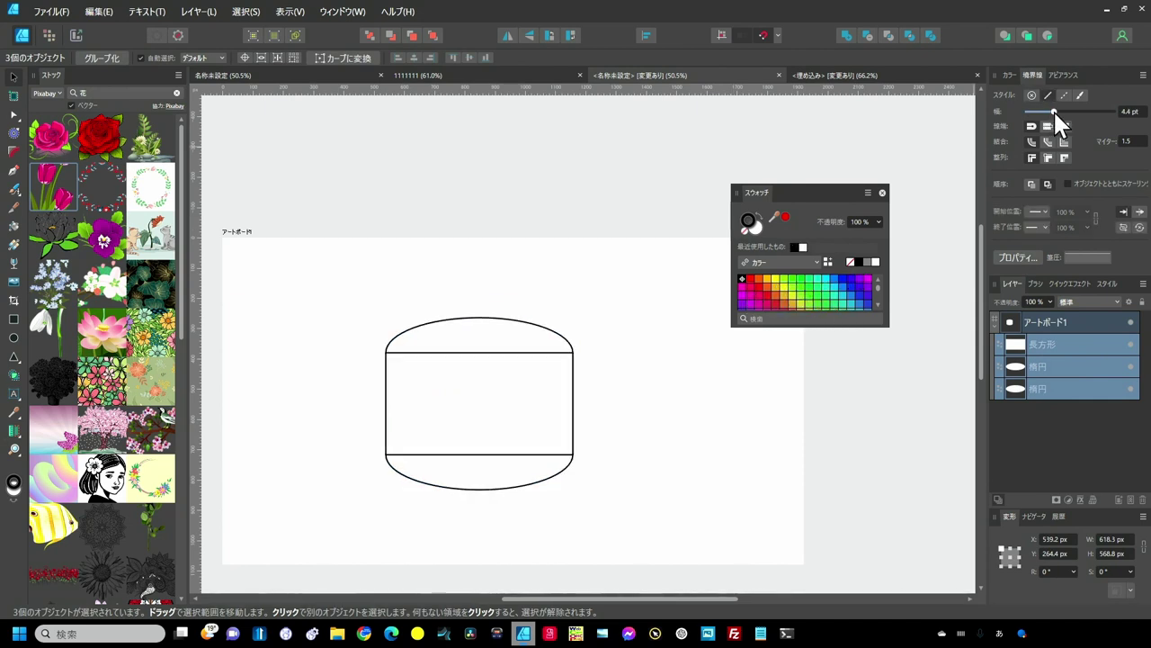
left_click(754, 232)
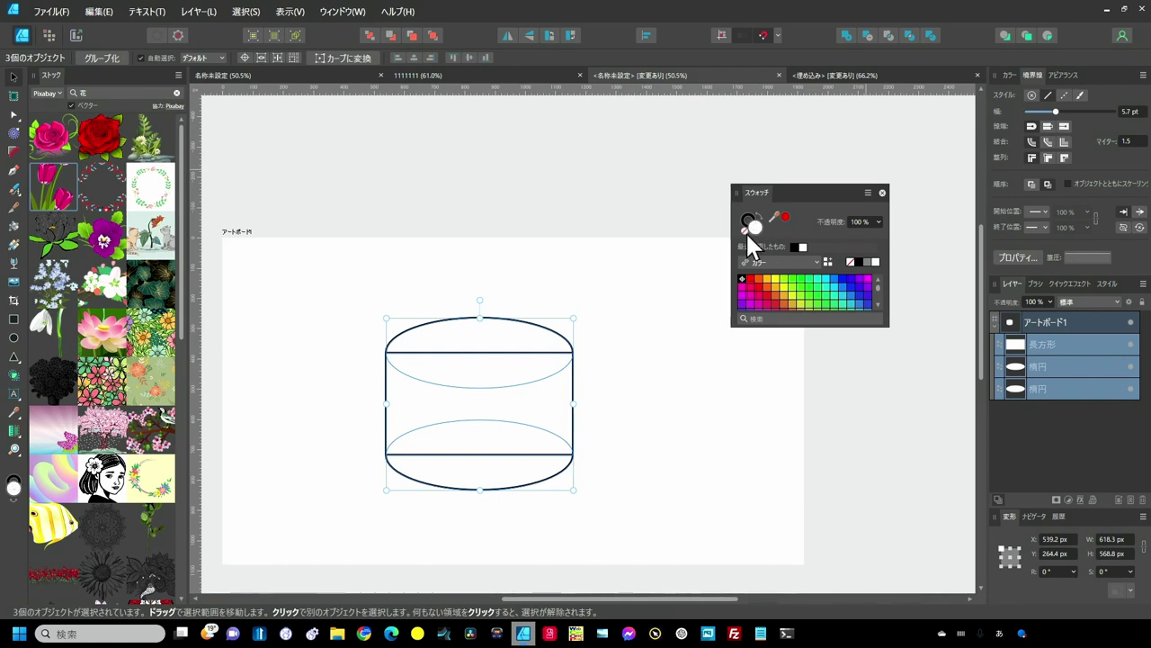
left_click(746, 232)
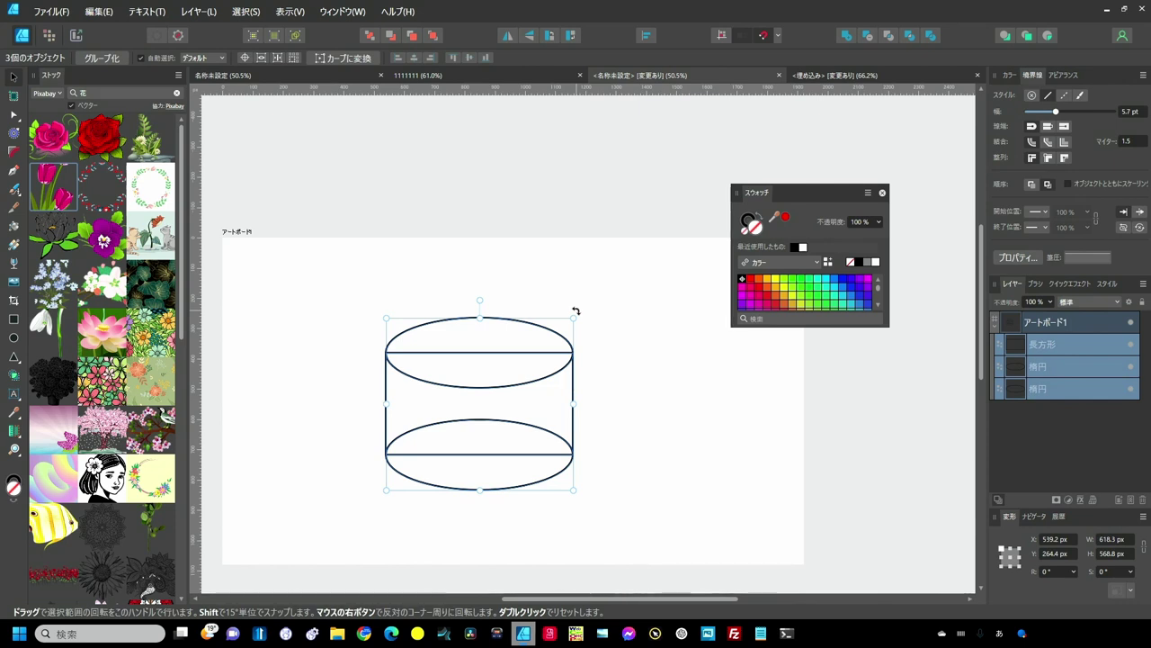
Draw a smaller ellipse inside the cylinder's top as its opening and select all four shapes
key("e")
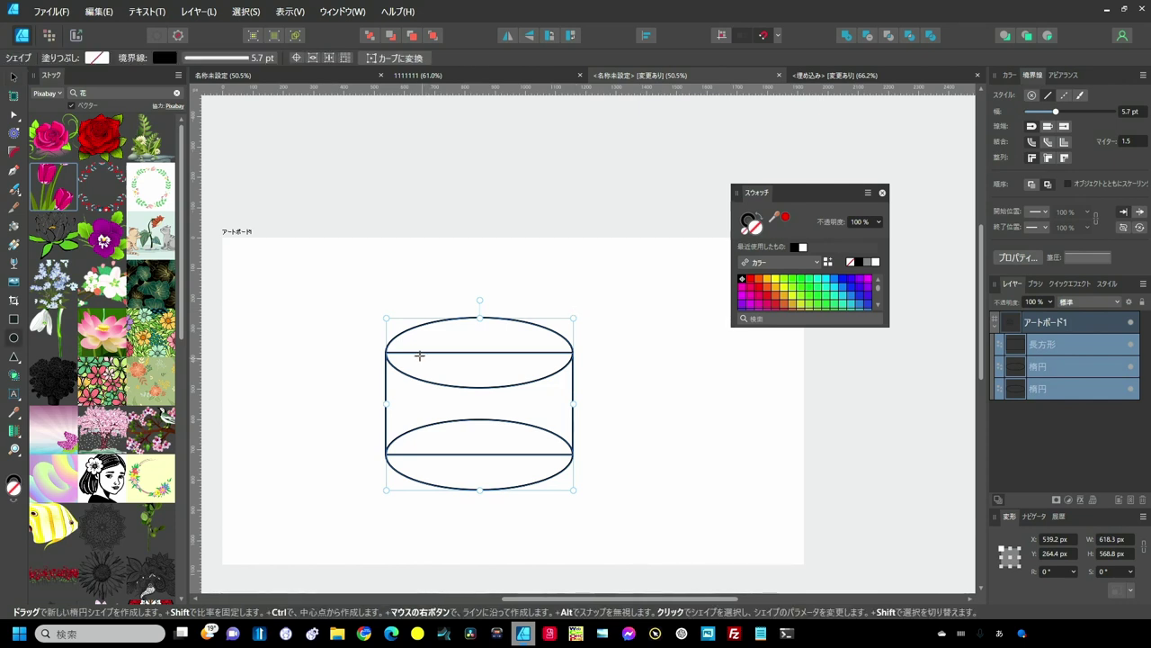
left_click_drag(411, 340, 551, 369)
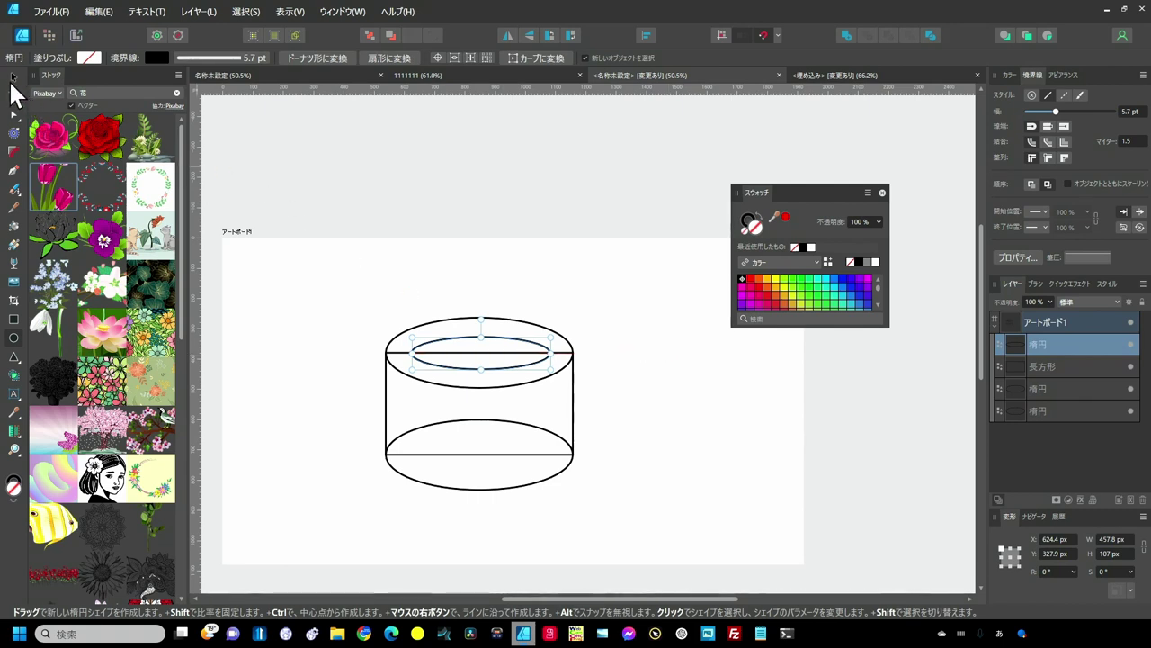
left_click(14, 75)
left_click_drag(336, 277, 612, 508)
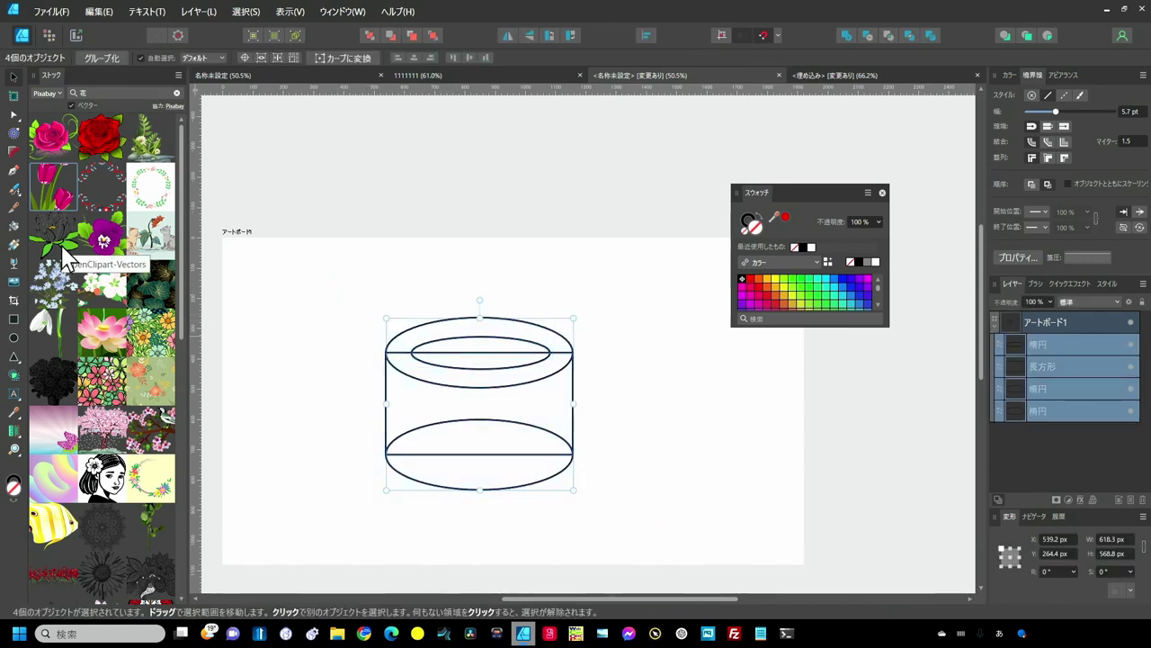
left_click(14, 226)
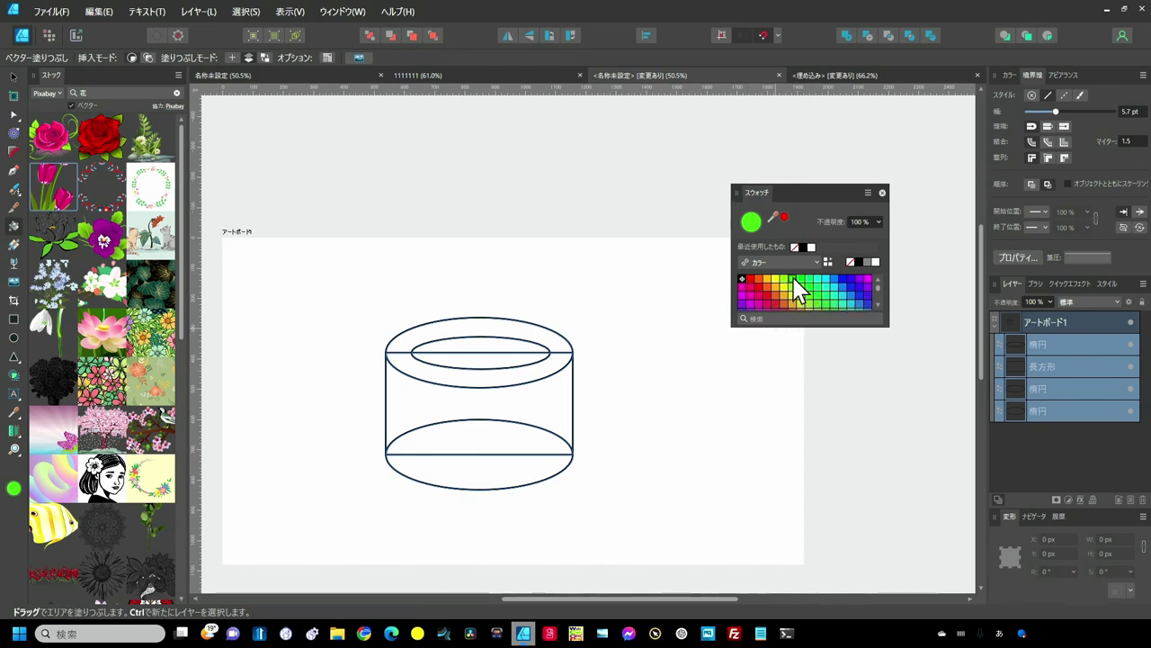
Fill the rim's two regions green, then the cylinder's side and base blue
left_click(560, 358)
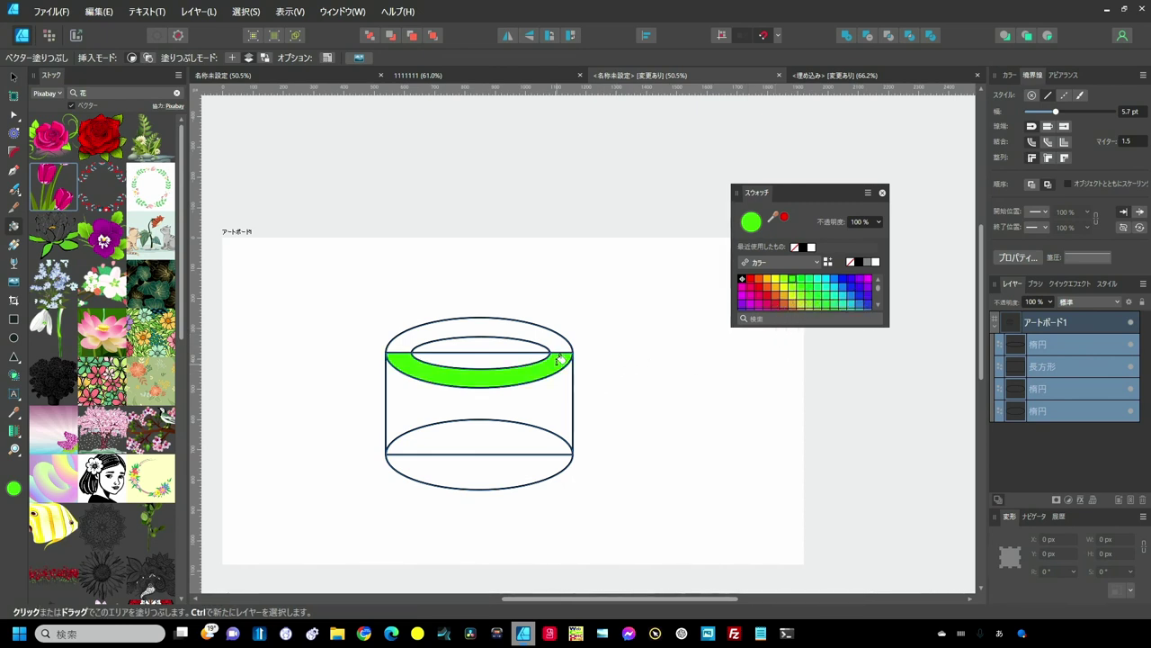
left_click(559, 338)
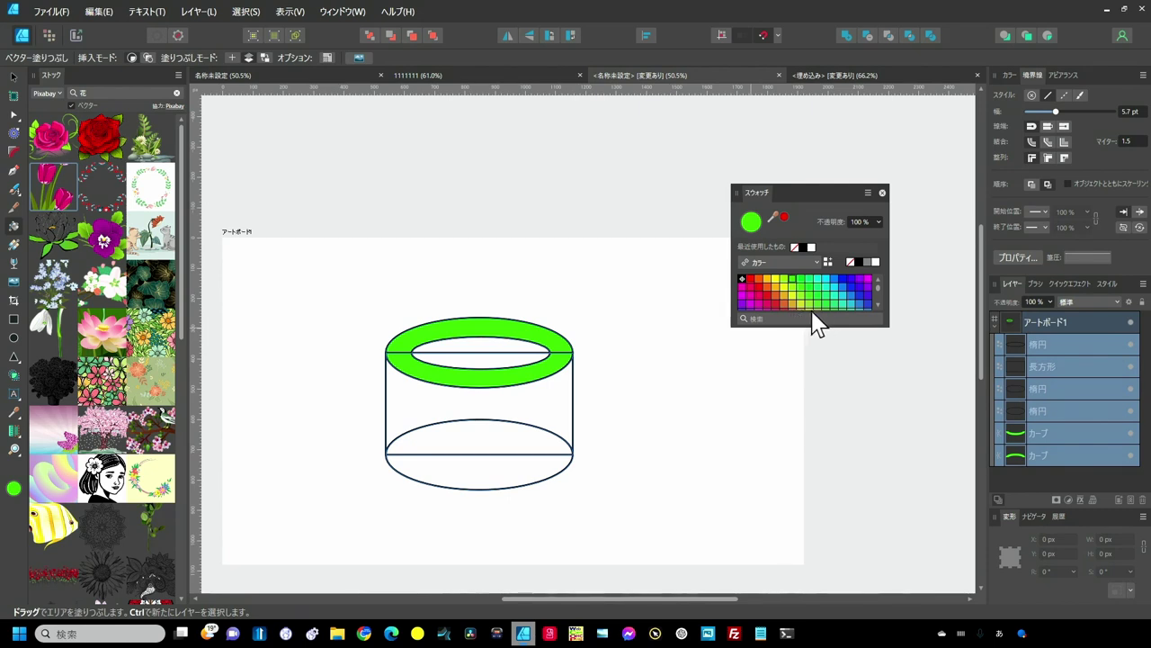
left_click(852, 286)
left_click(531, 404)
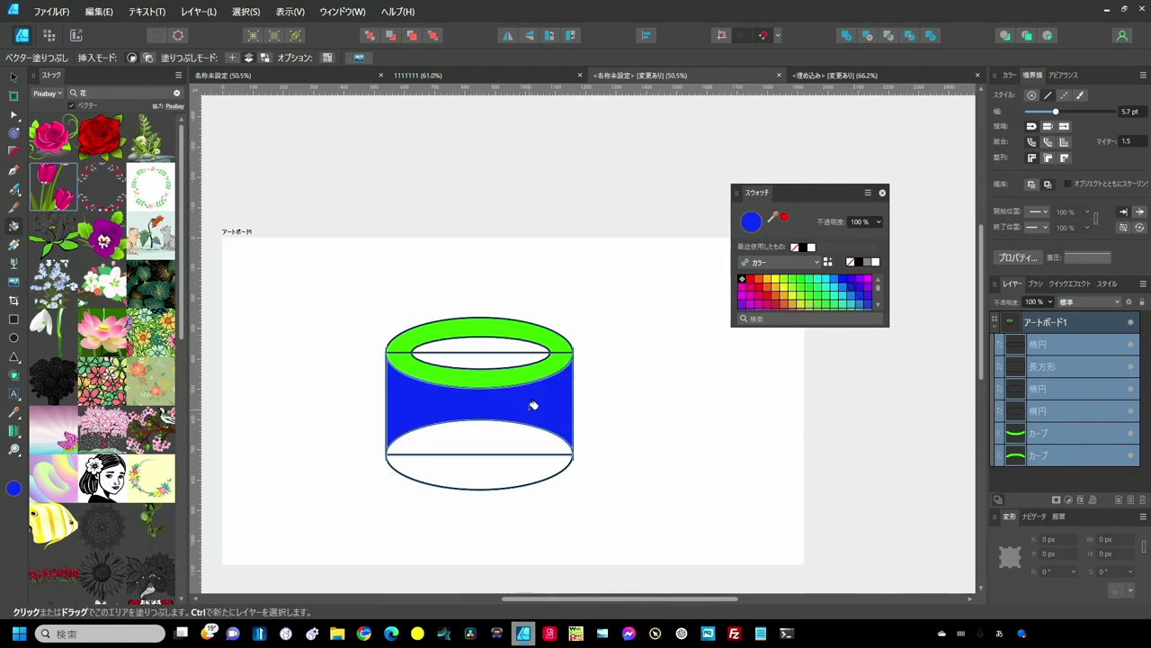
left_click(513, 436)
left_click(511, 461)
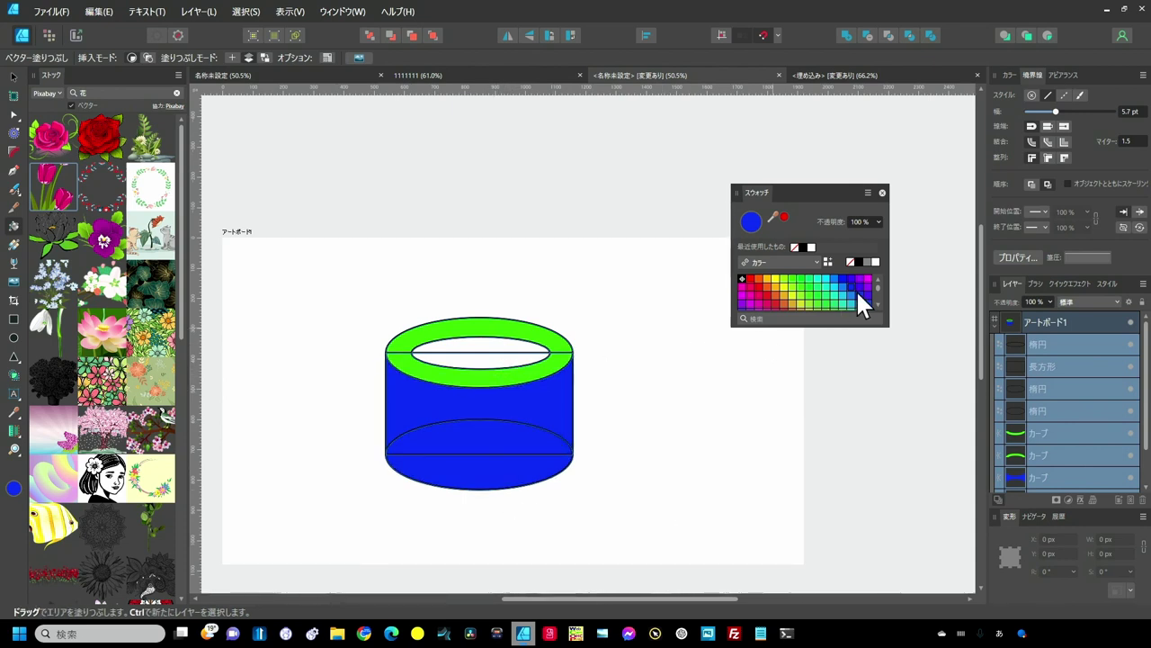
Fill both parts of the opening black and select the whole cylinder
left_click(859, 258)
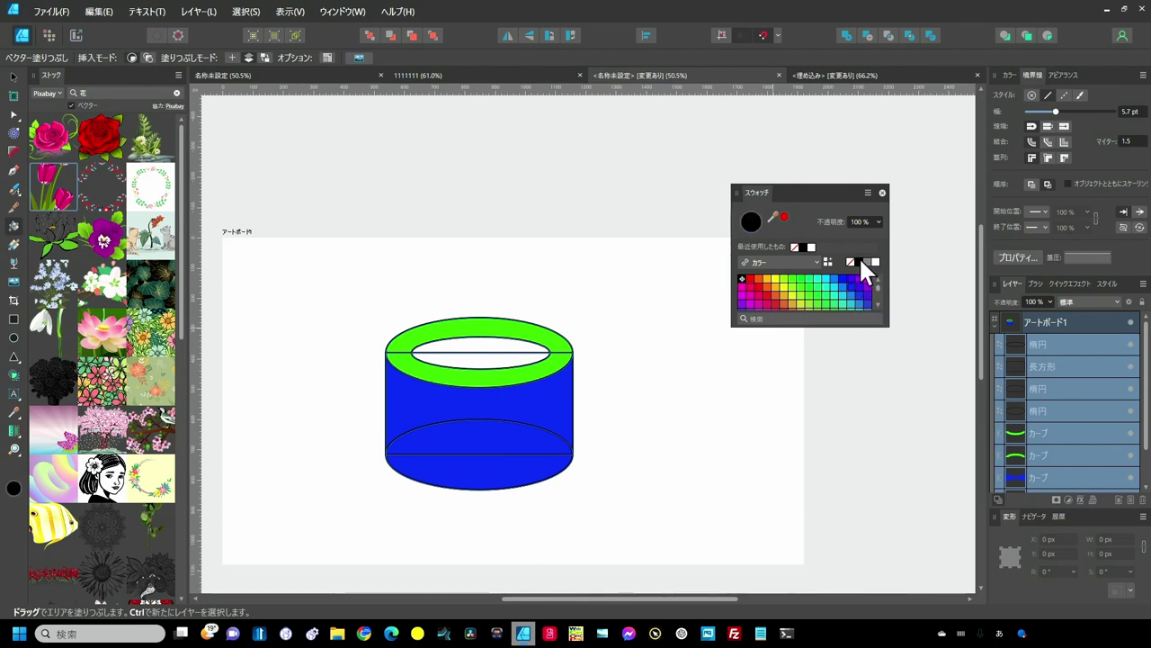
left_click(477, 343)
left_click(473, 358)
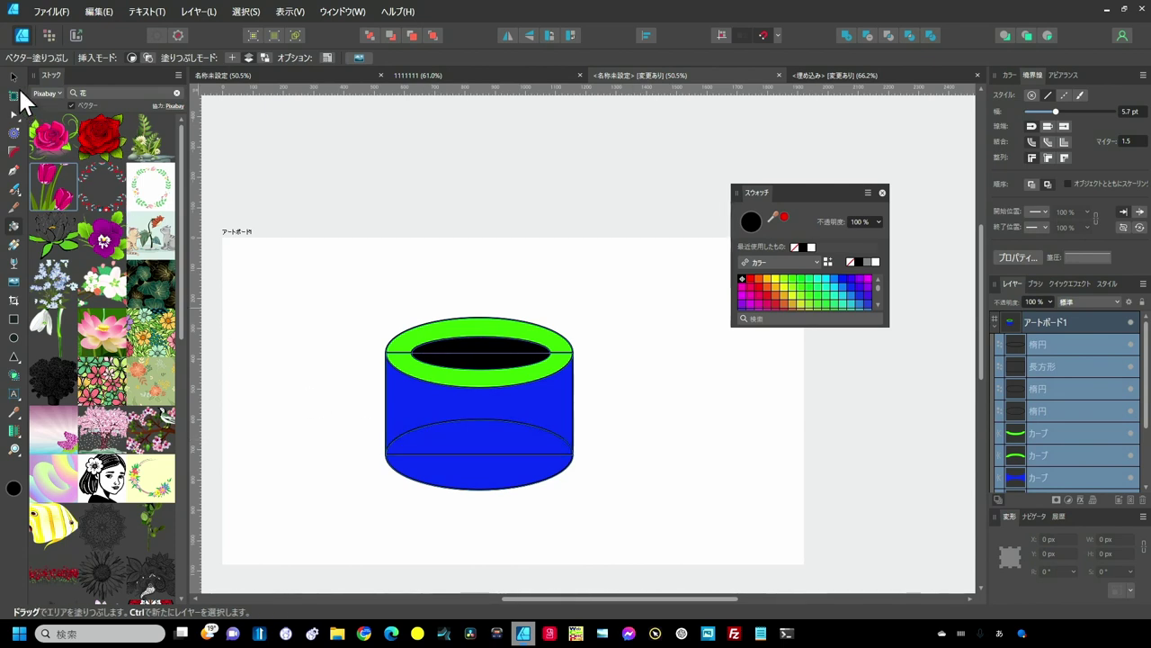
left_click(14, 77)
left_click_drag(347, 294, 604, 531)
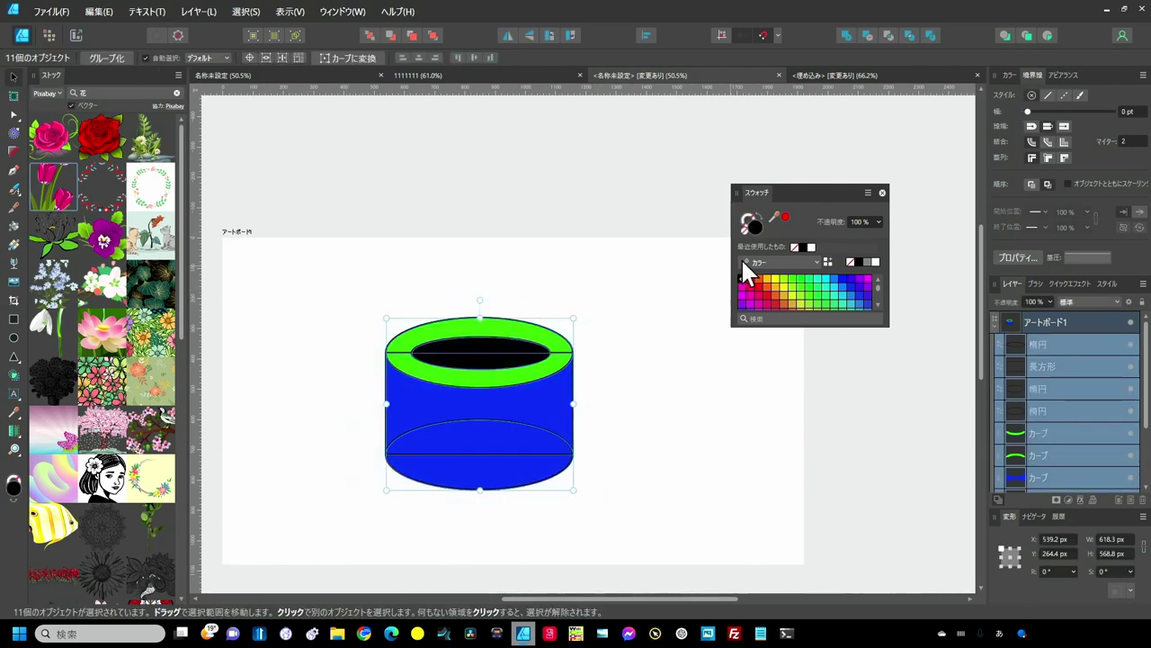
Select all objects with Ctrl+A, set their stroke to None, and deselect
left_click_drag(619, 277, 346, 534)
left_click(260, 285)
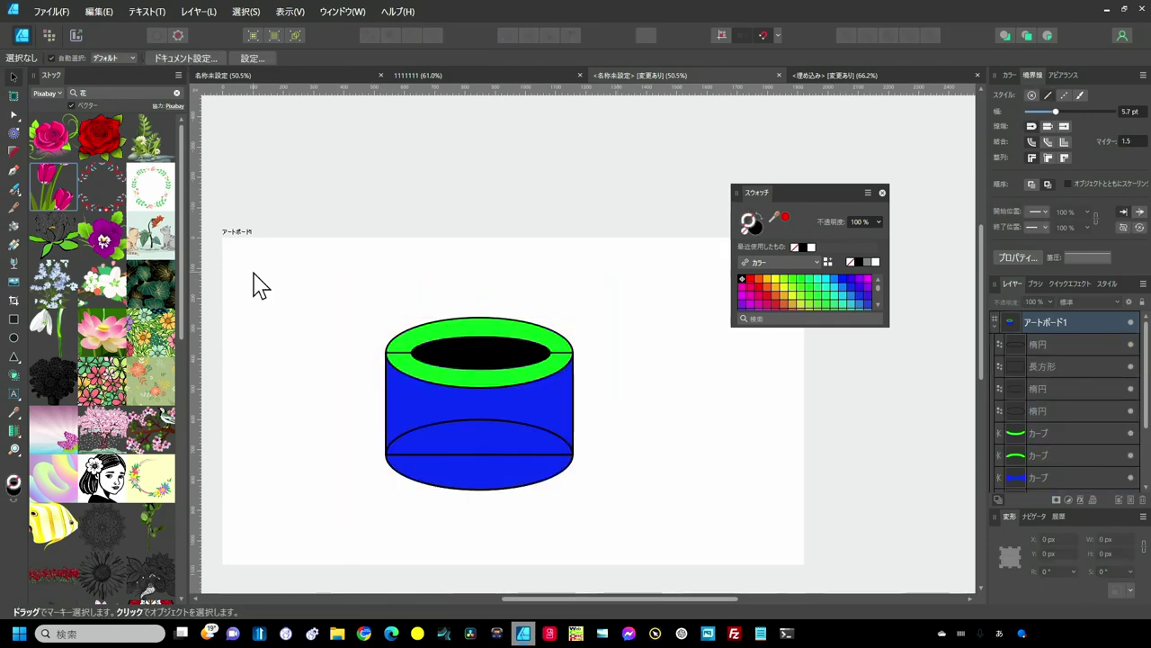
key("ctrl+a")
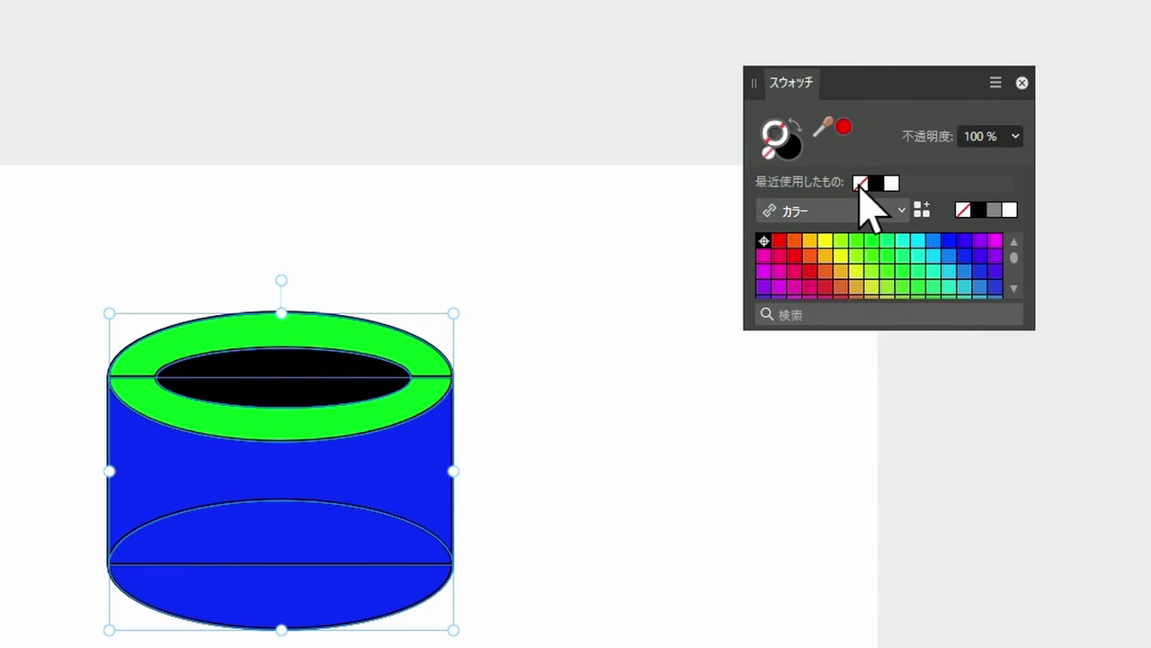
left_click(860, 185)
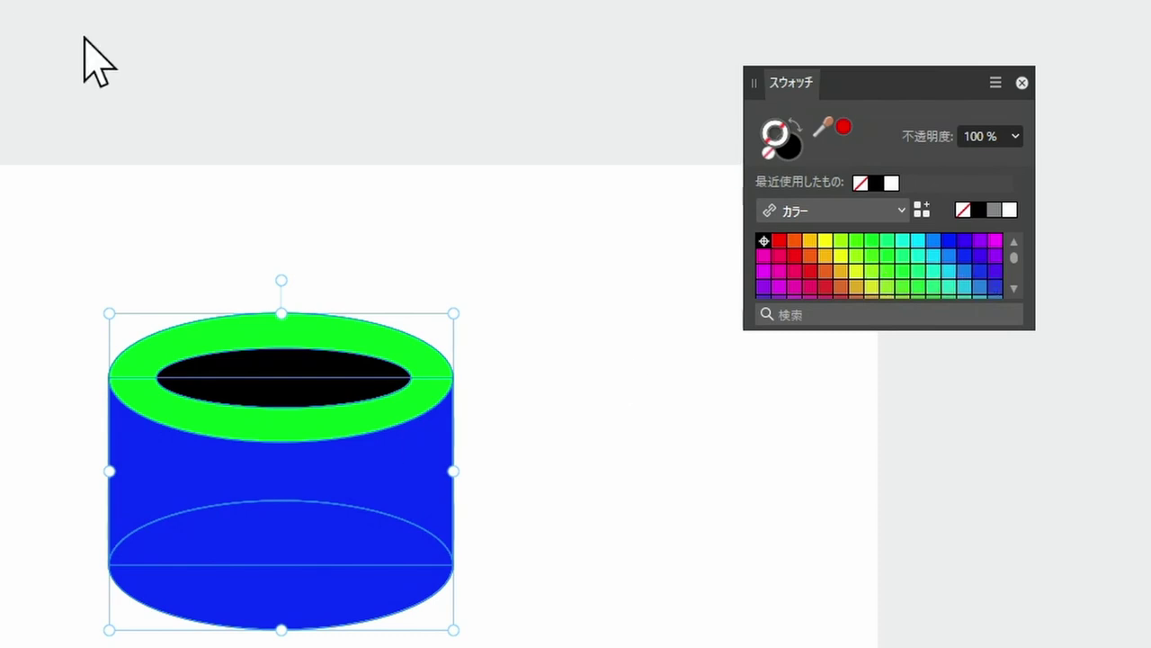
left_click(124, 46)
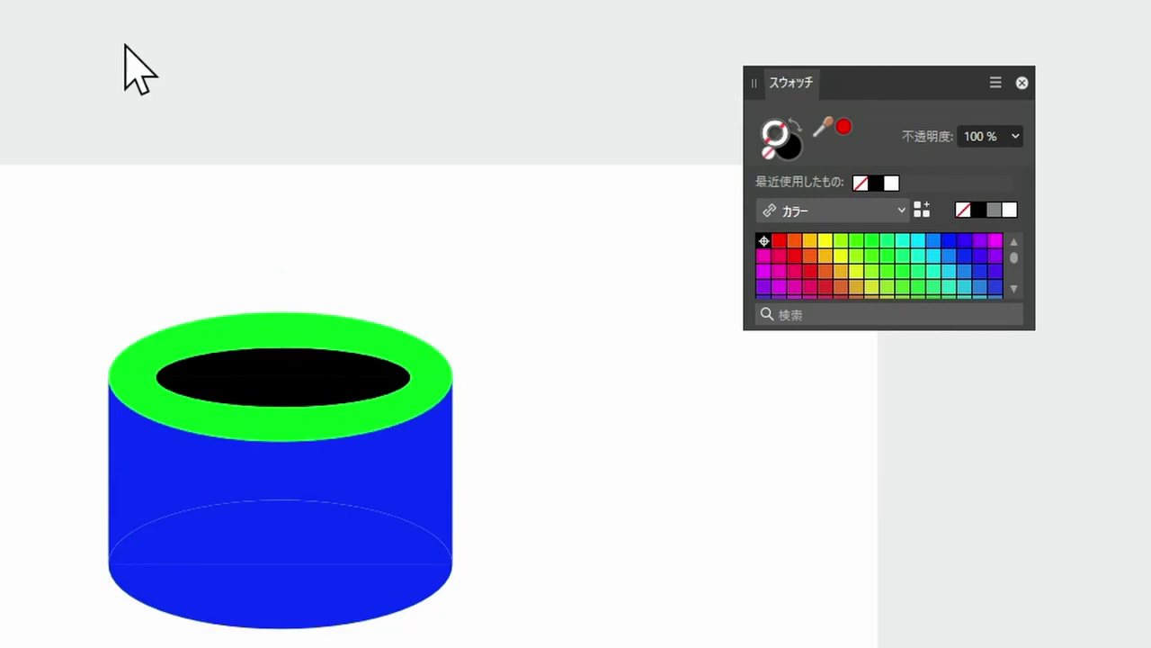